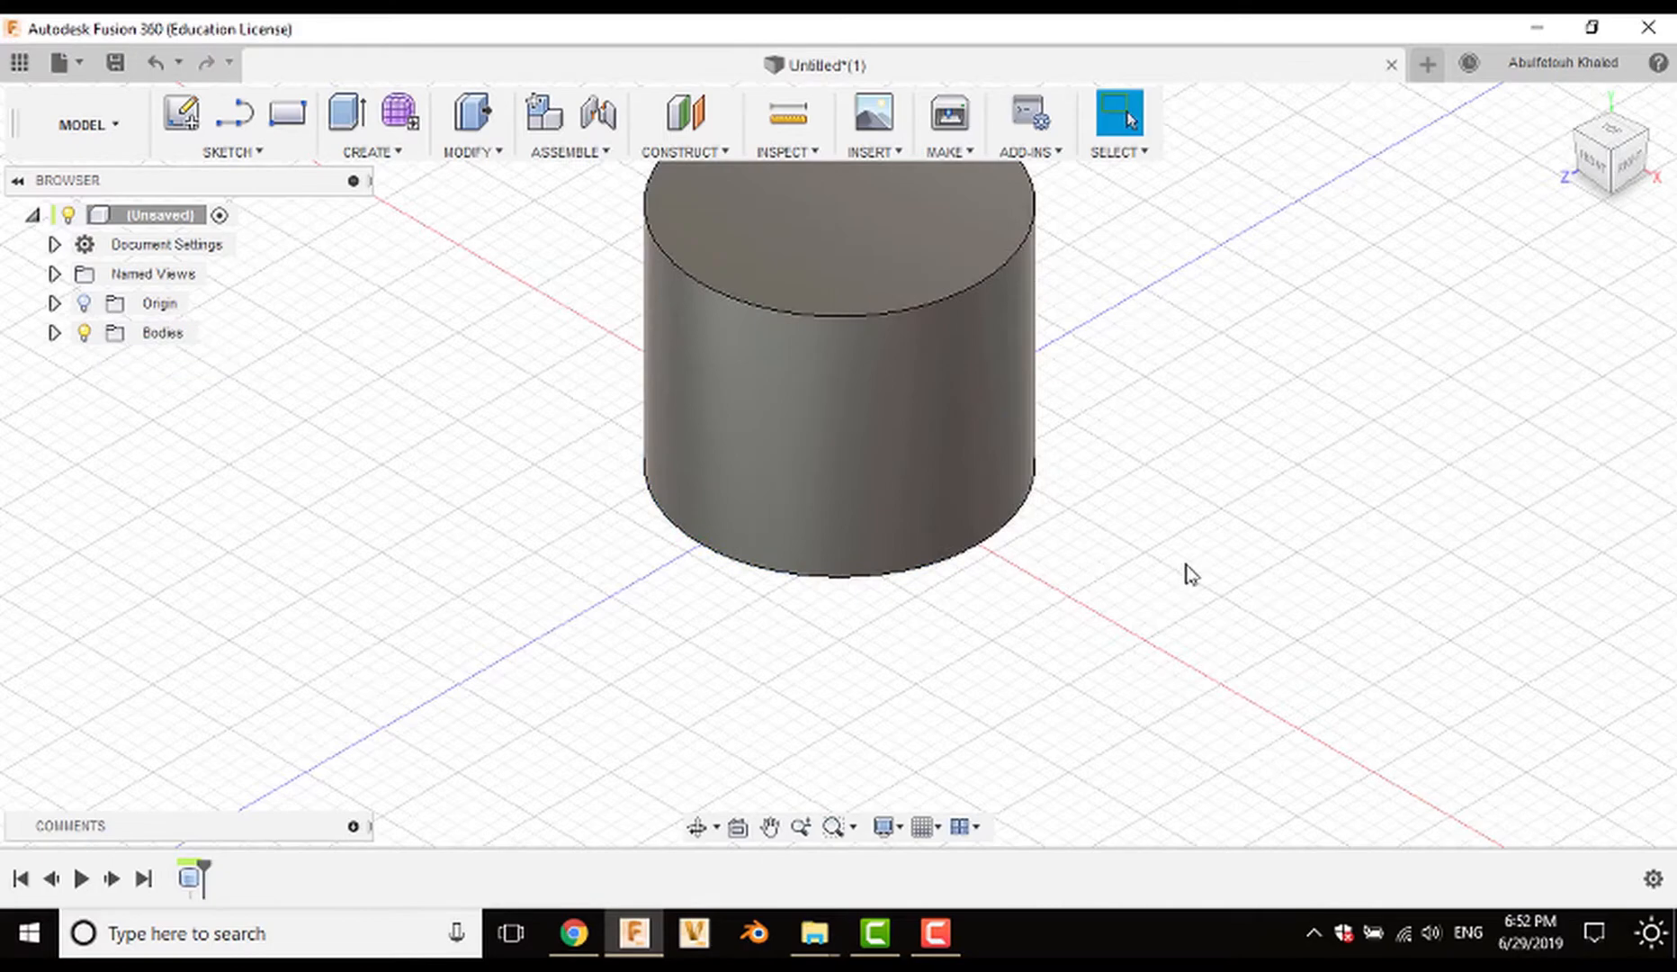
# Step: Sketch a circle on the cylinder's top face, concentric with the face and smaller than its outer edge
pyautogui.moveTo(1199, 538); pyautogui.dragTo(1196, 624, button='middle')
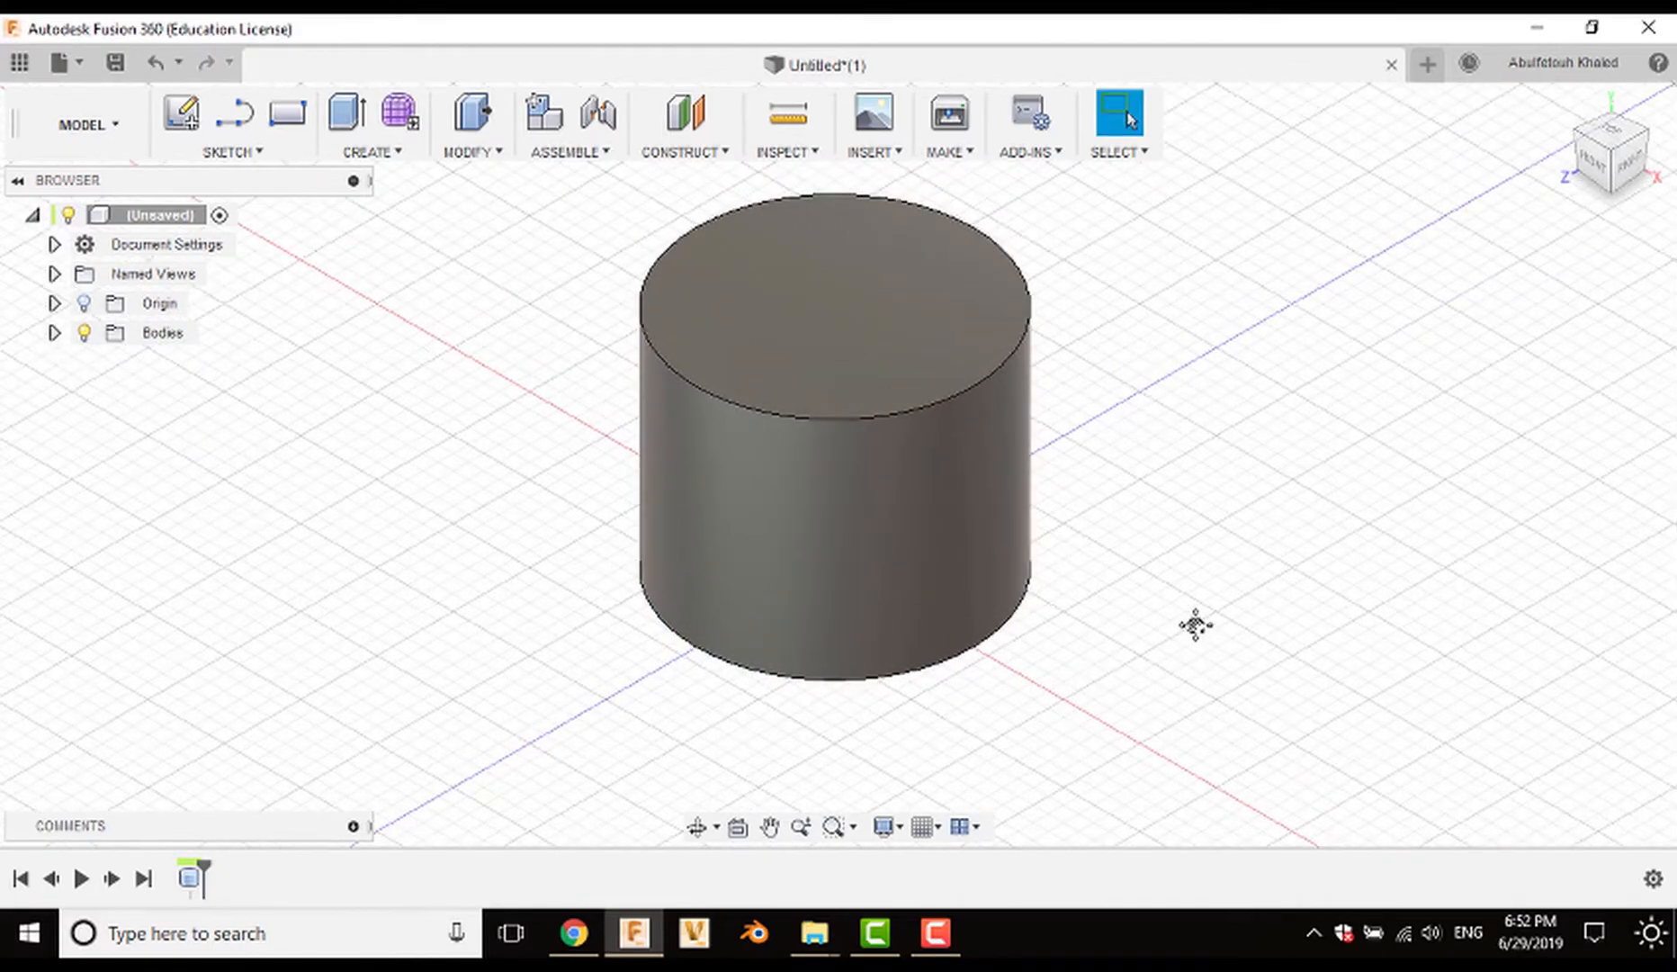
pyautogui.press('c')
pyautogui.click(884, 383)
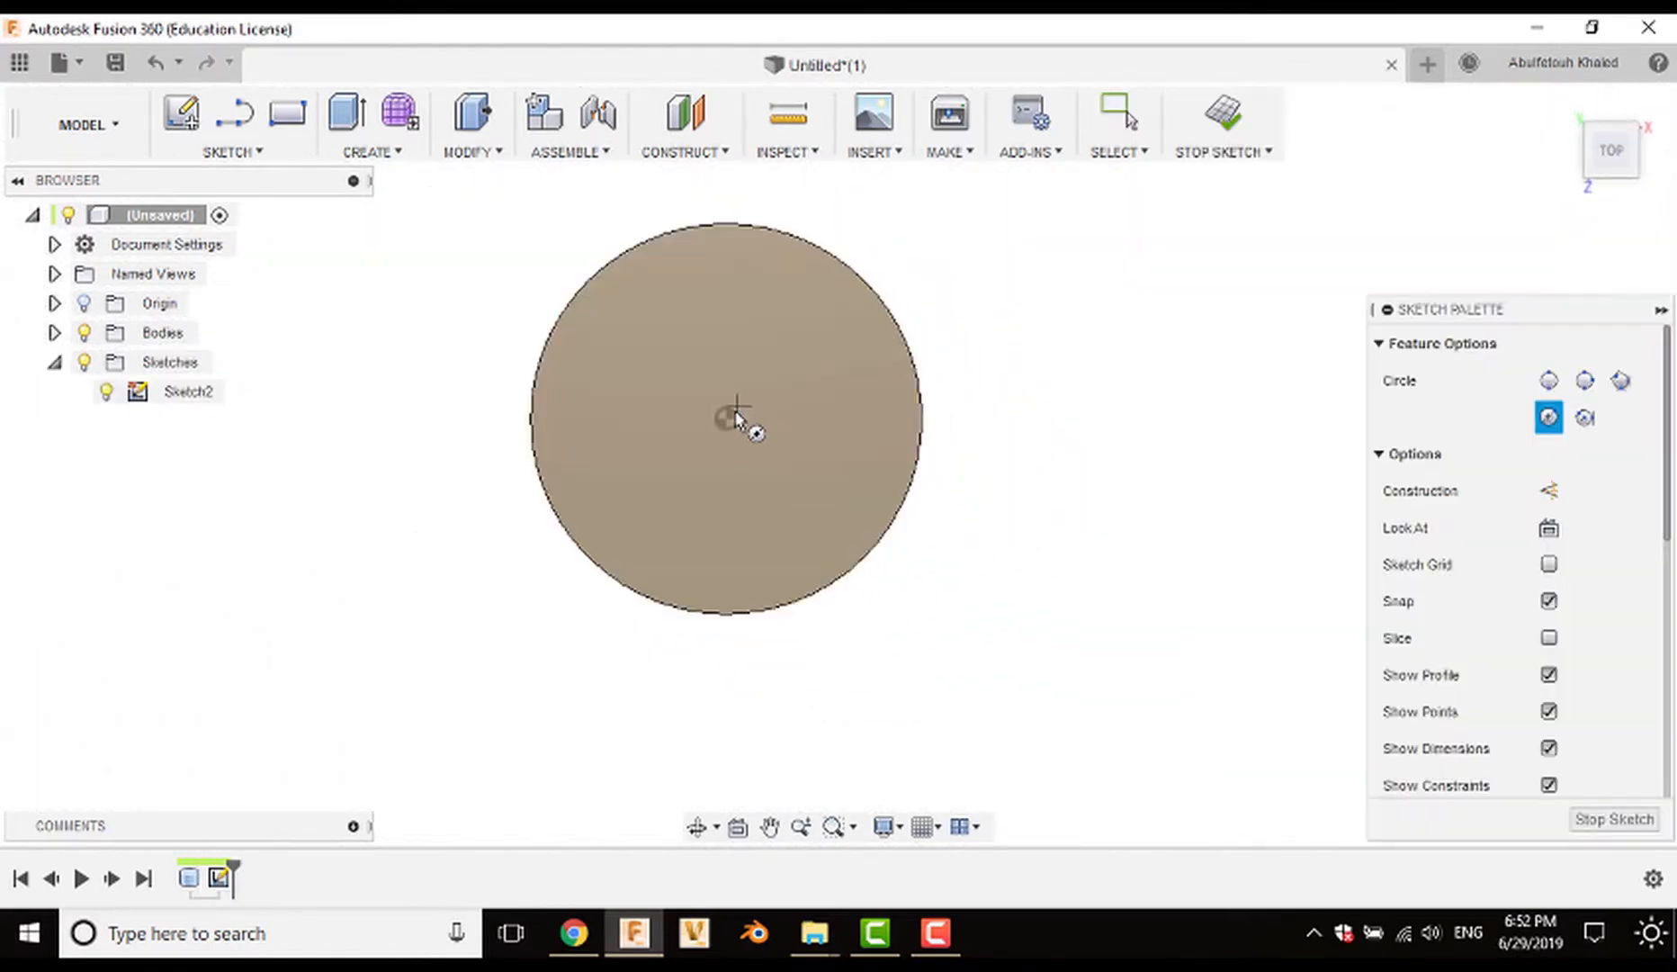
pyautogui.click(726, 419)
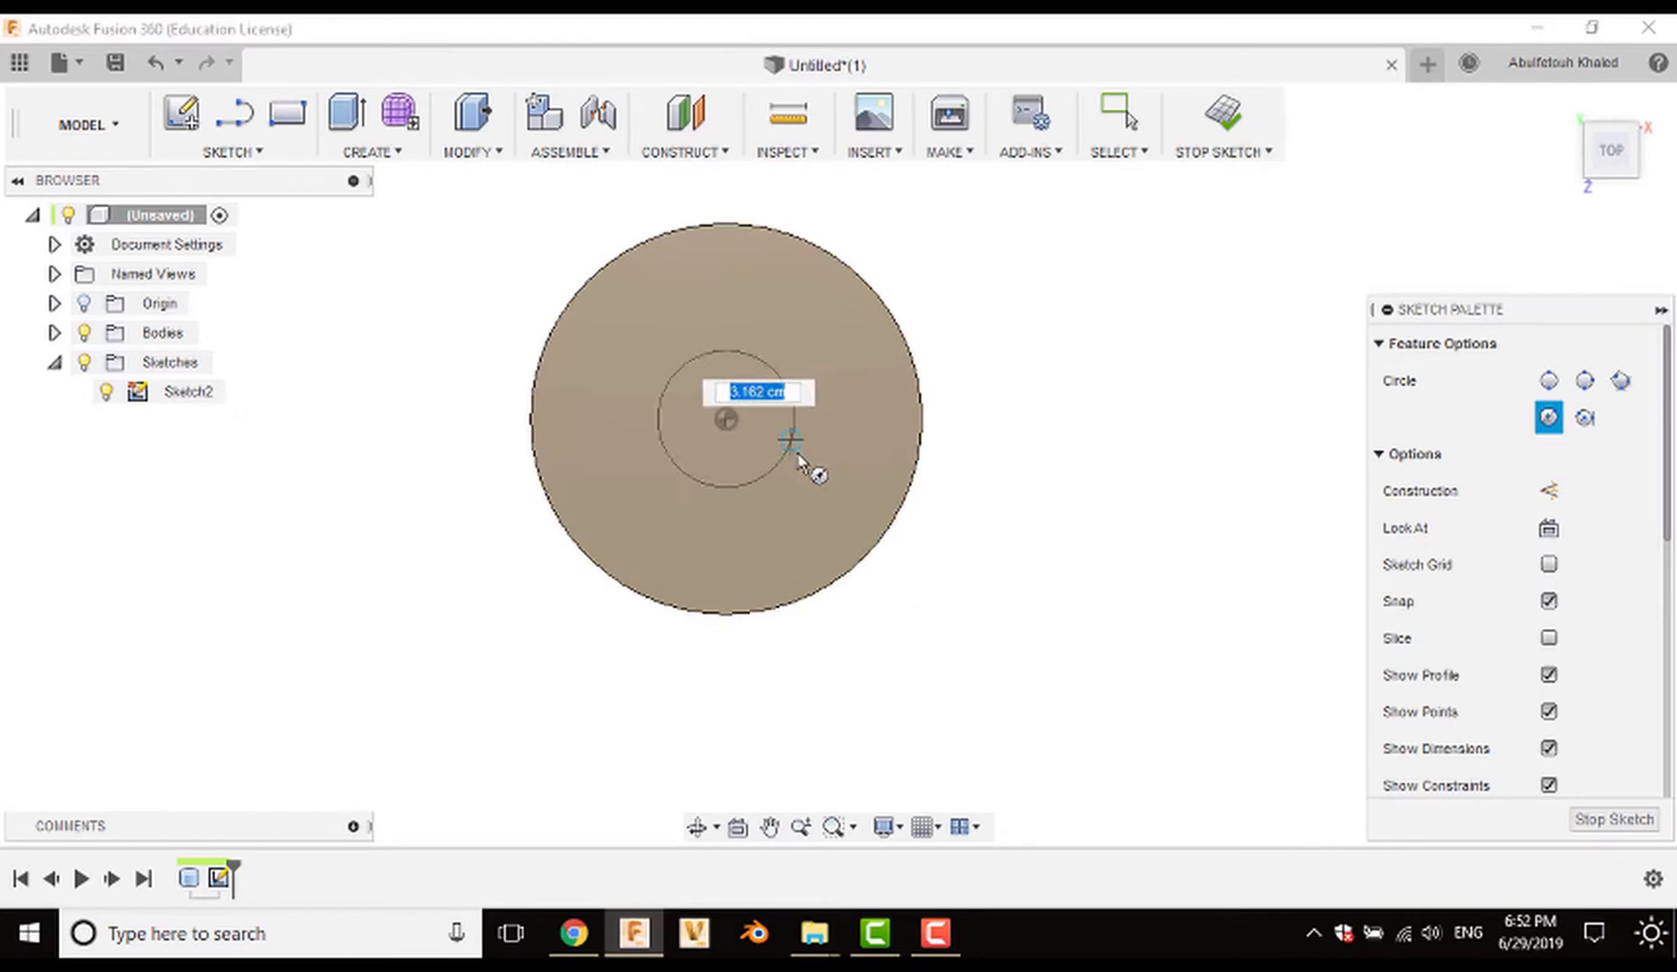
pyautogui.click(857, 484)
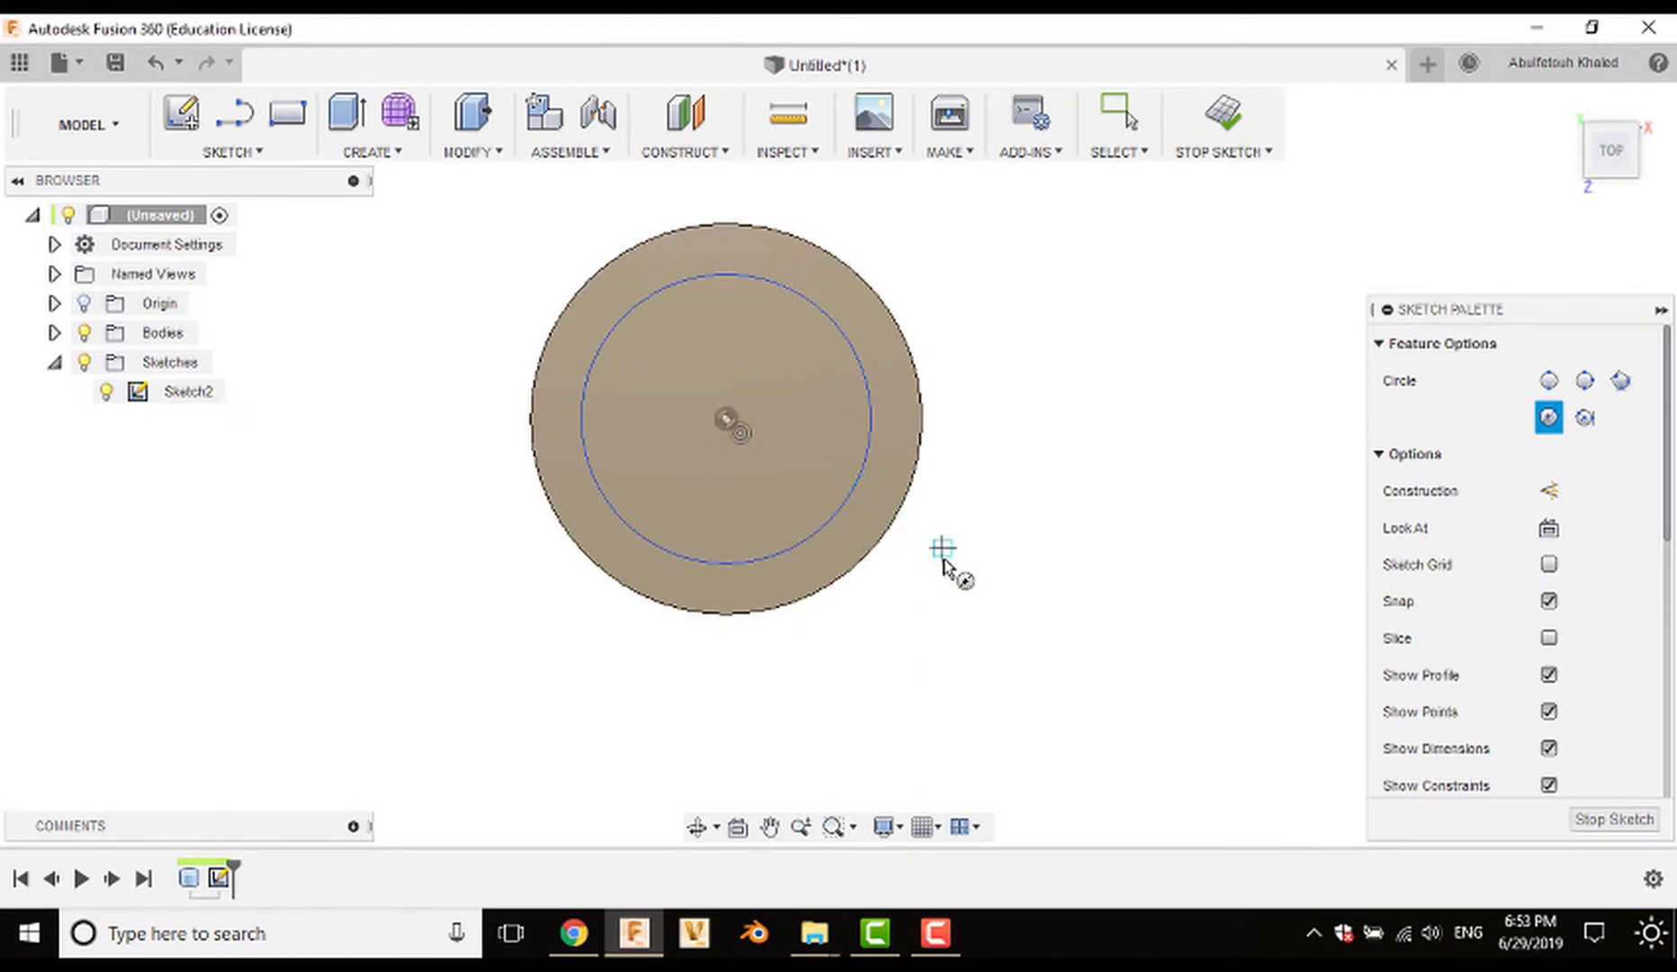
# Step: Draw a vertical and a slanted line from the rear point of the top face's outer edge to the inner circle
pyautogui.press('l')
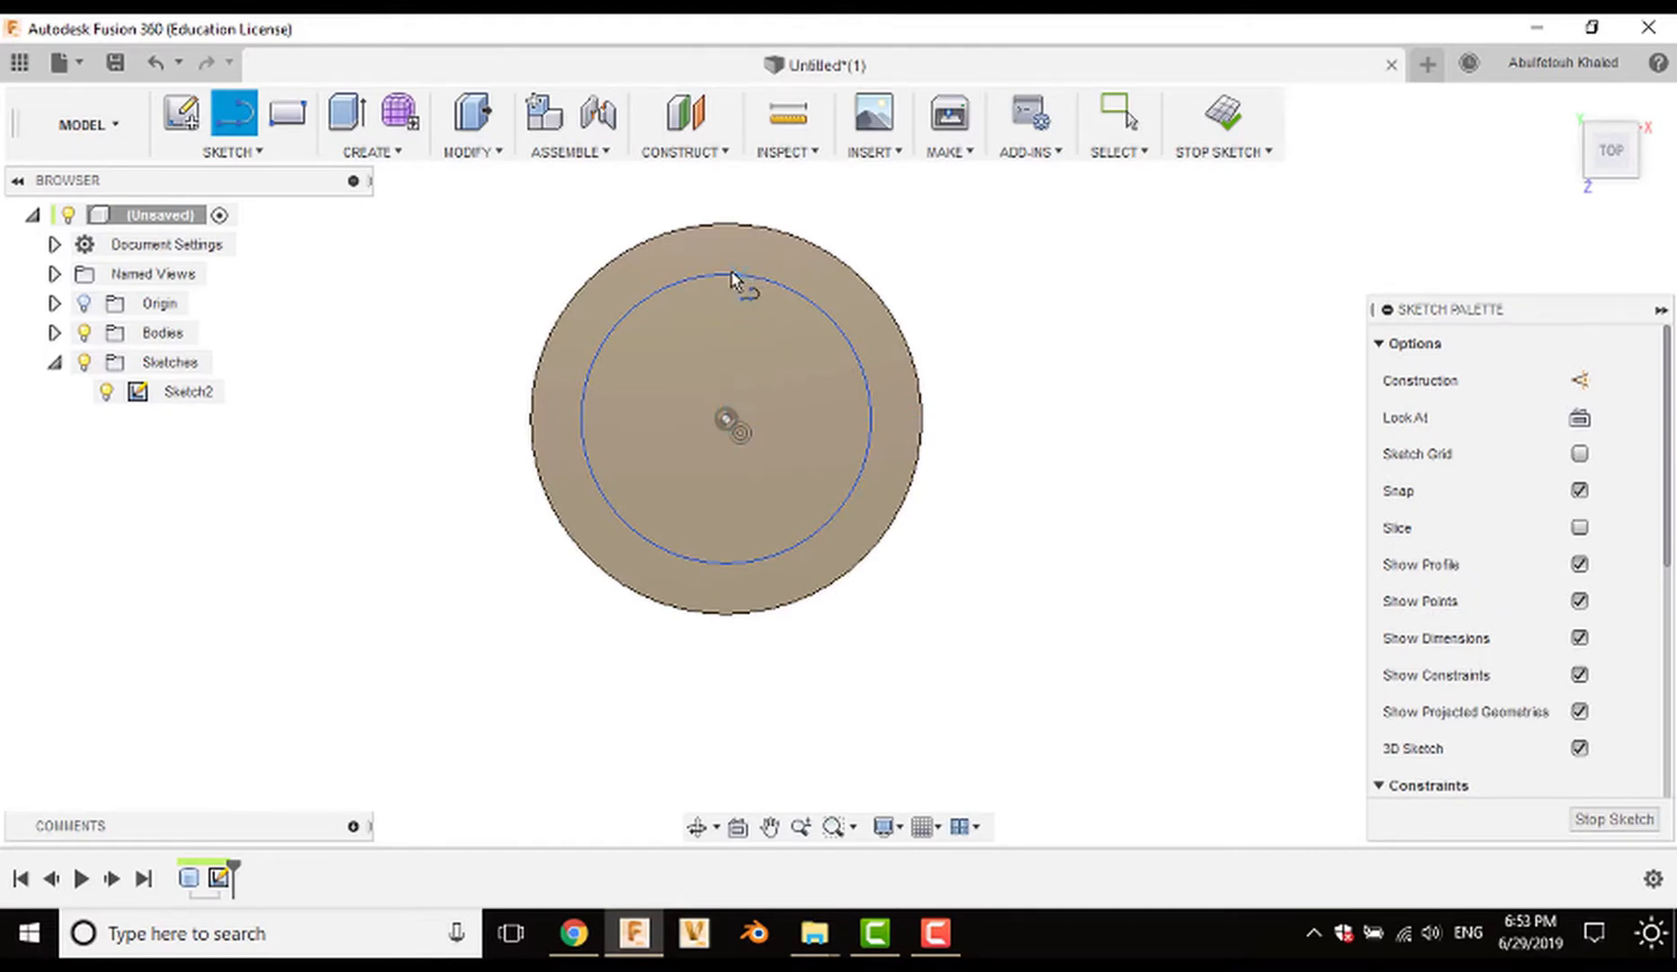
pyautogui.click(726, 224)
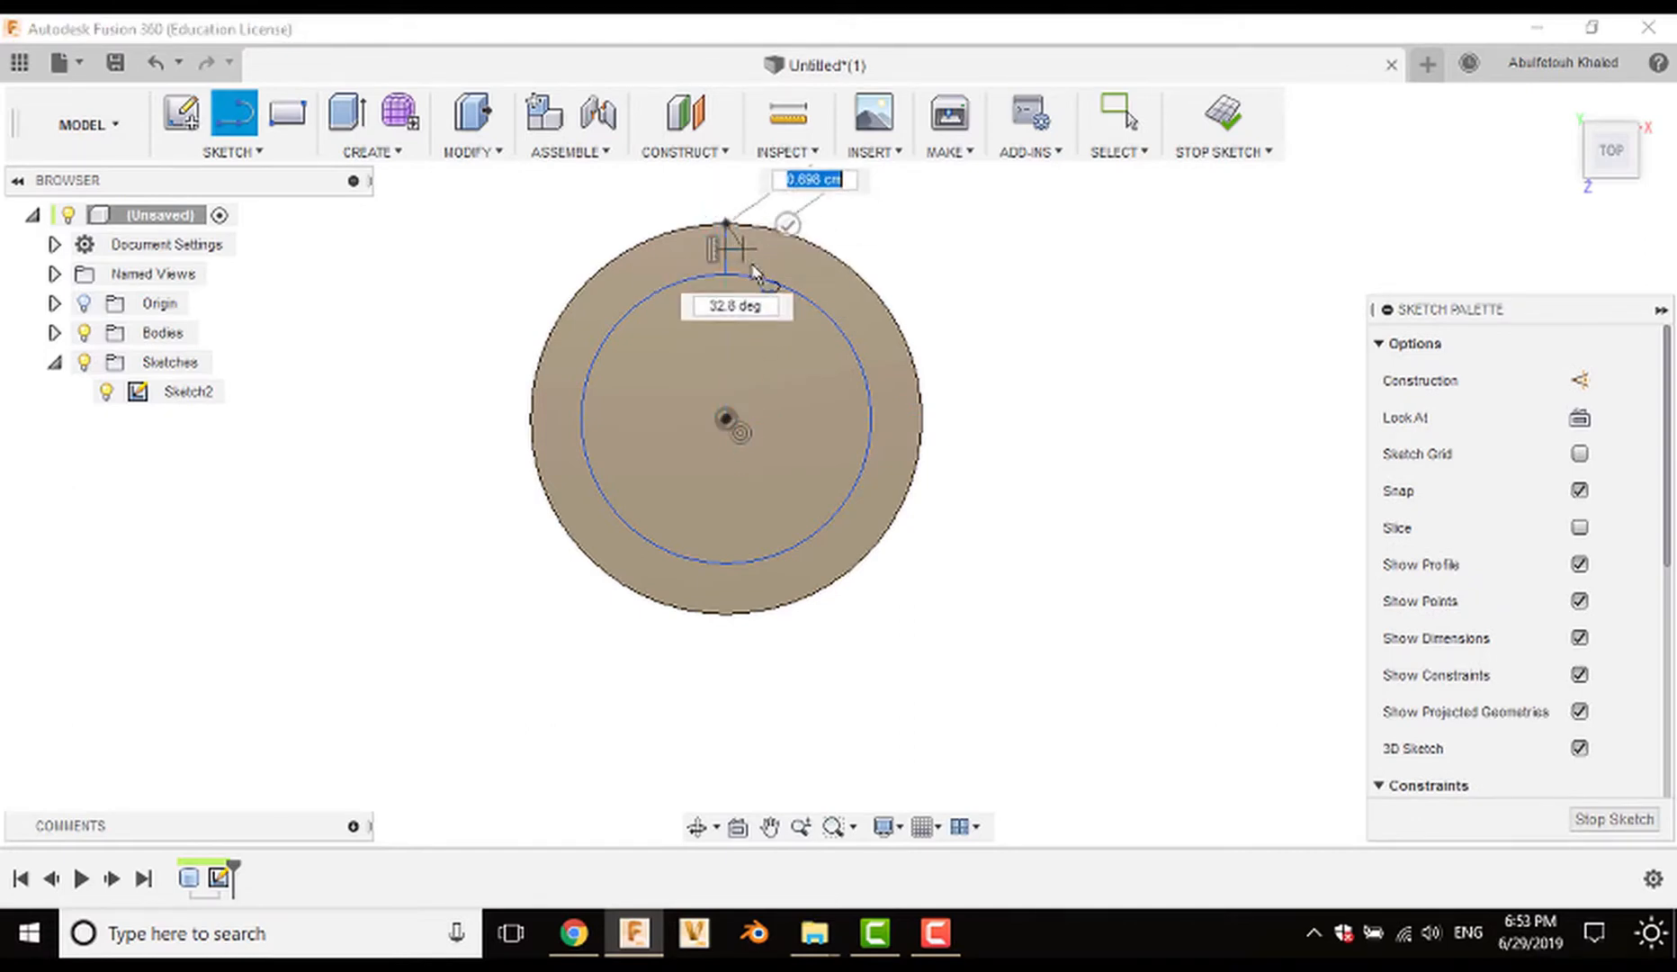
pyautogui.click(752, 274)
pyautogui.press('Escape')
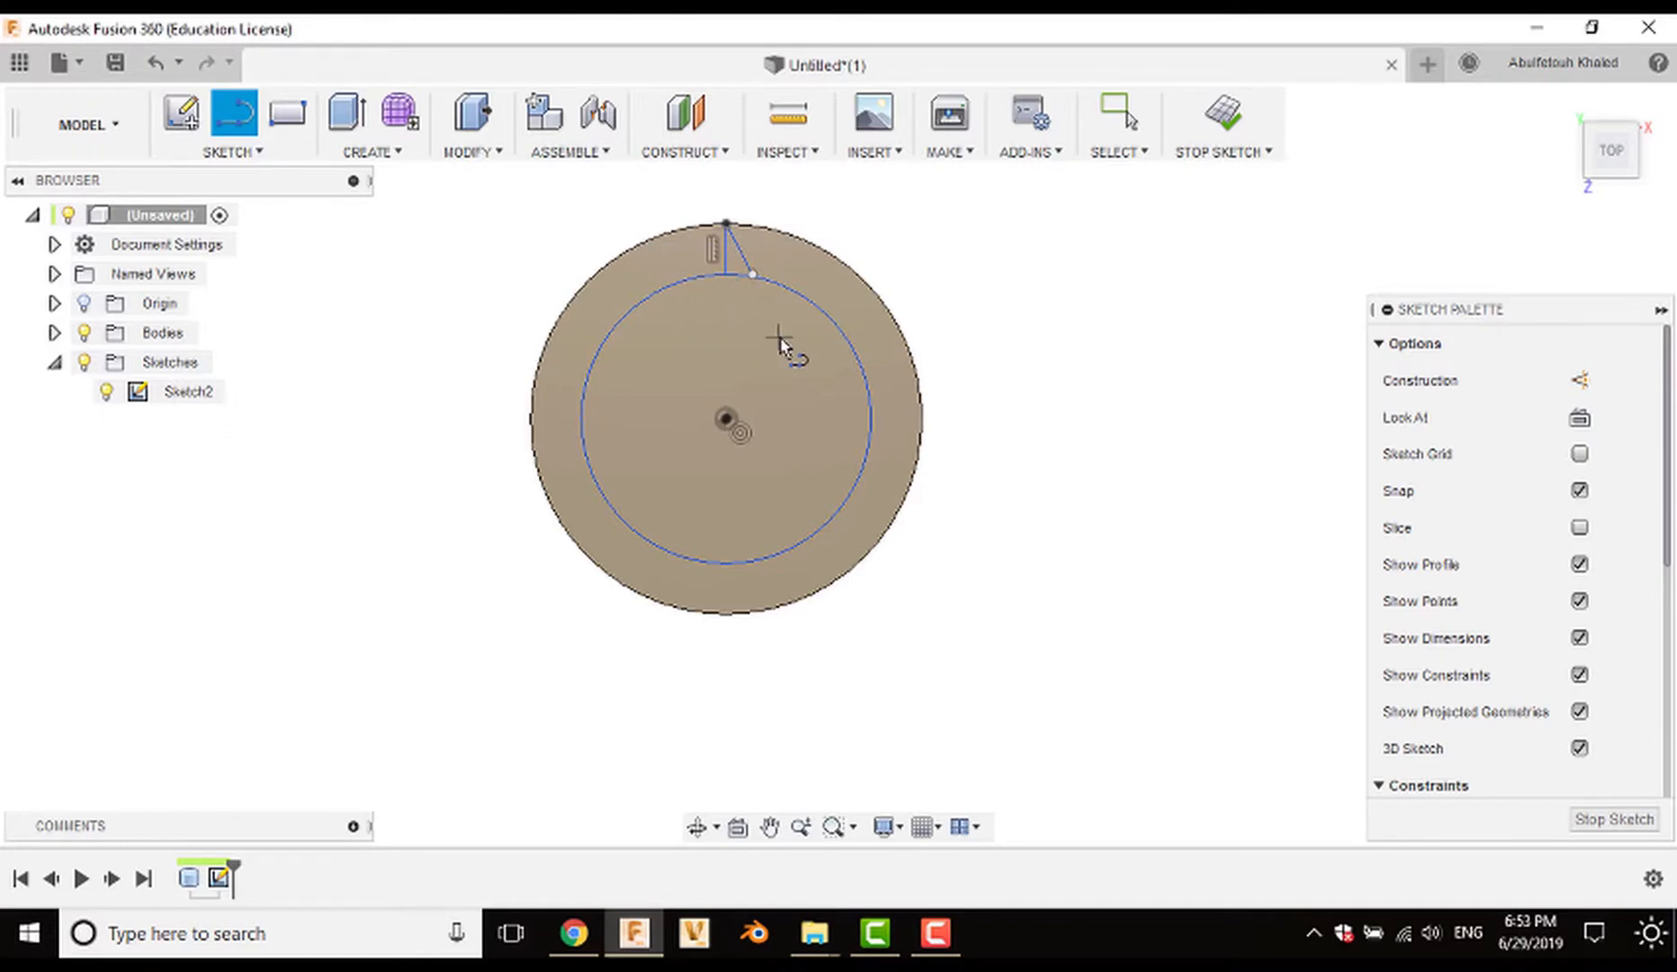
pyautogui.press('Escape')
pyautogui.click(737, 274)
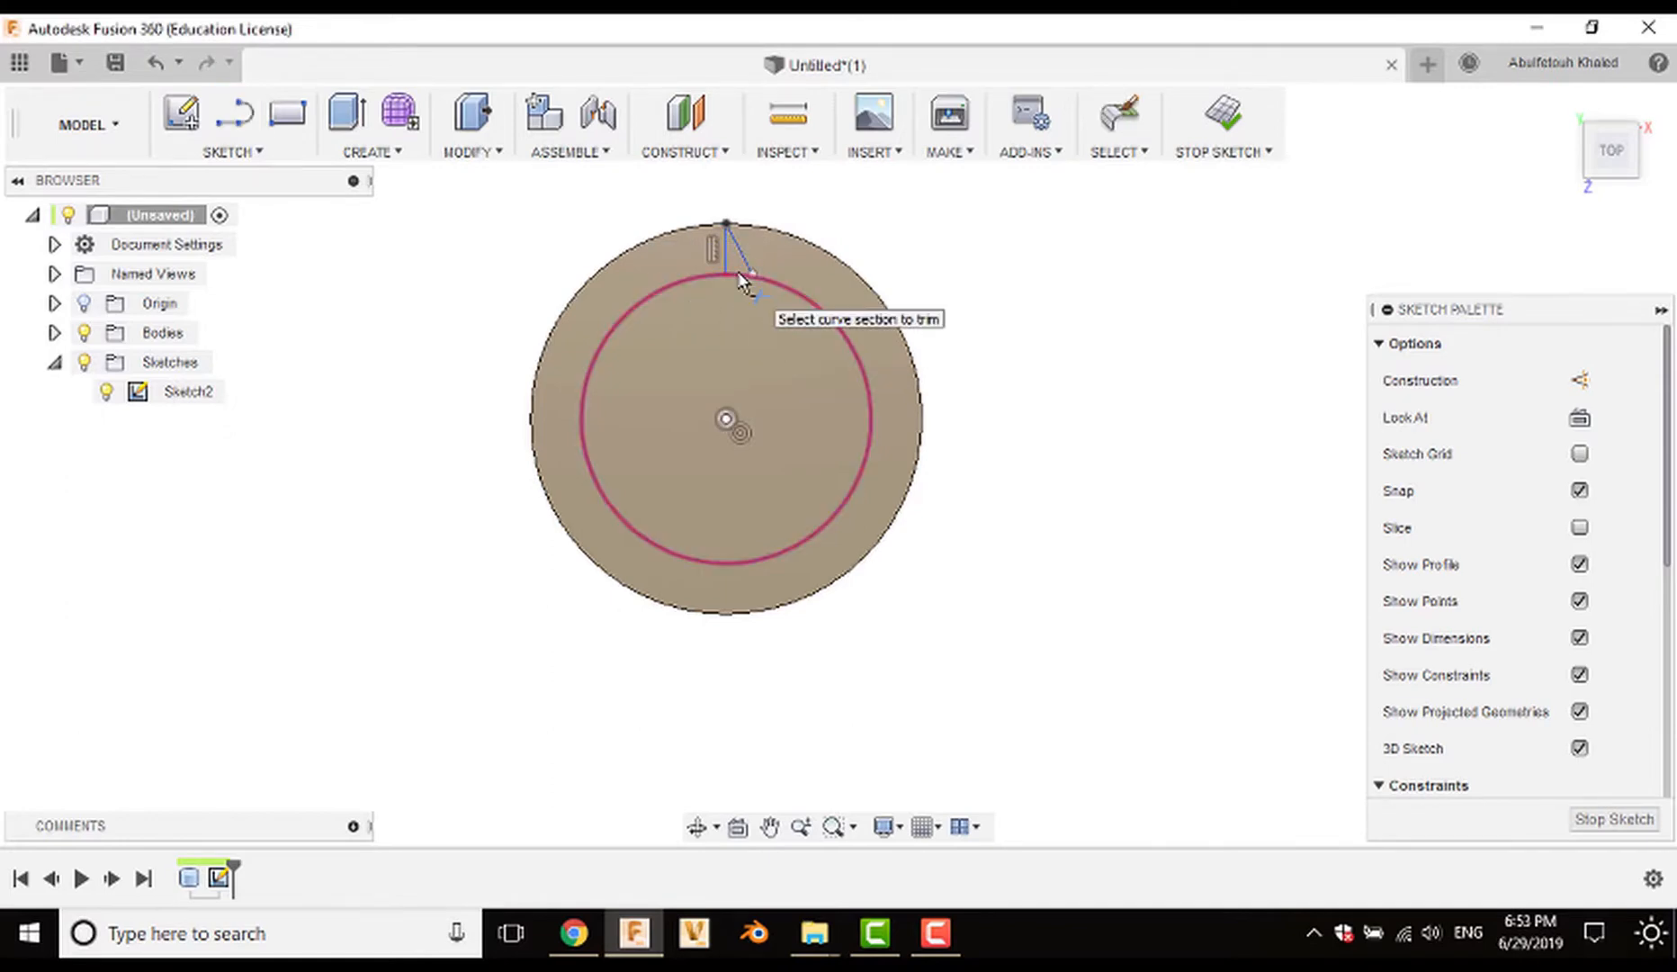
pyautogui.press('Delete')
pyautogui.press('Escape')
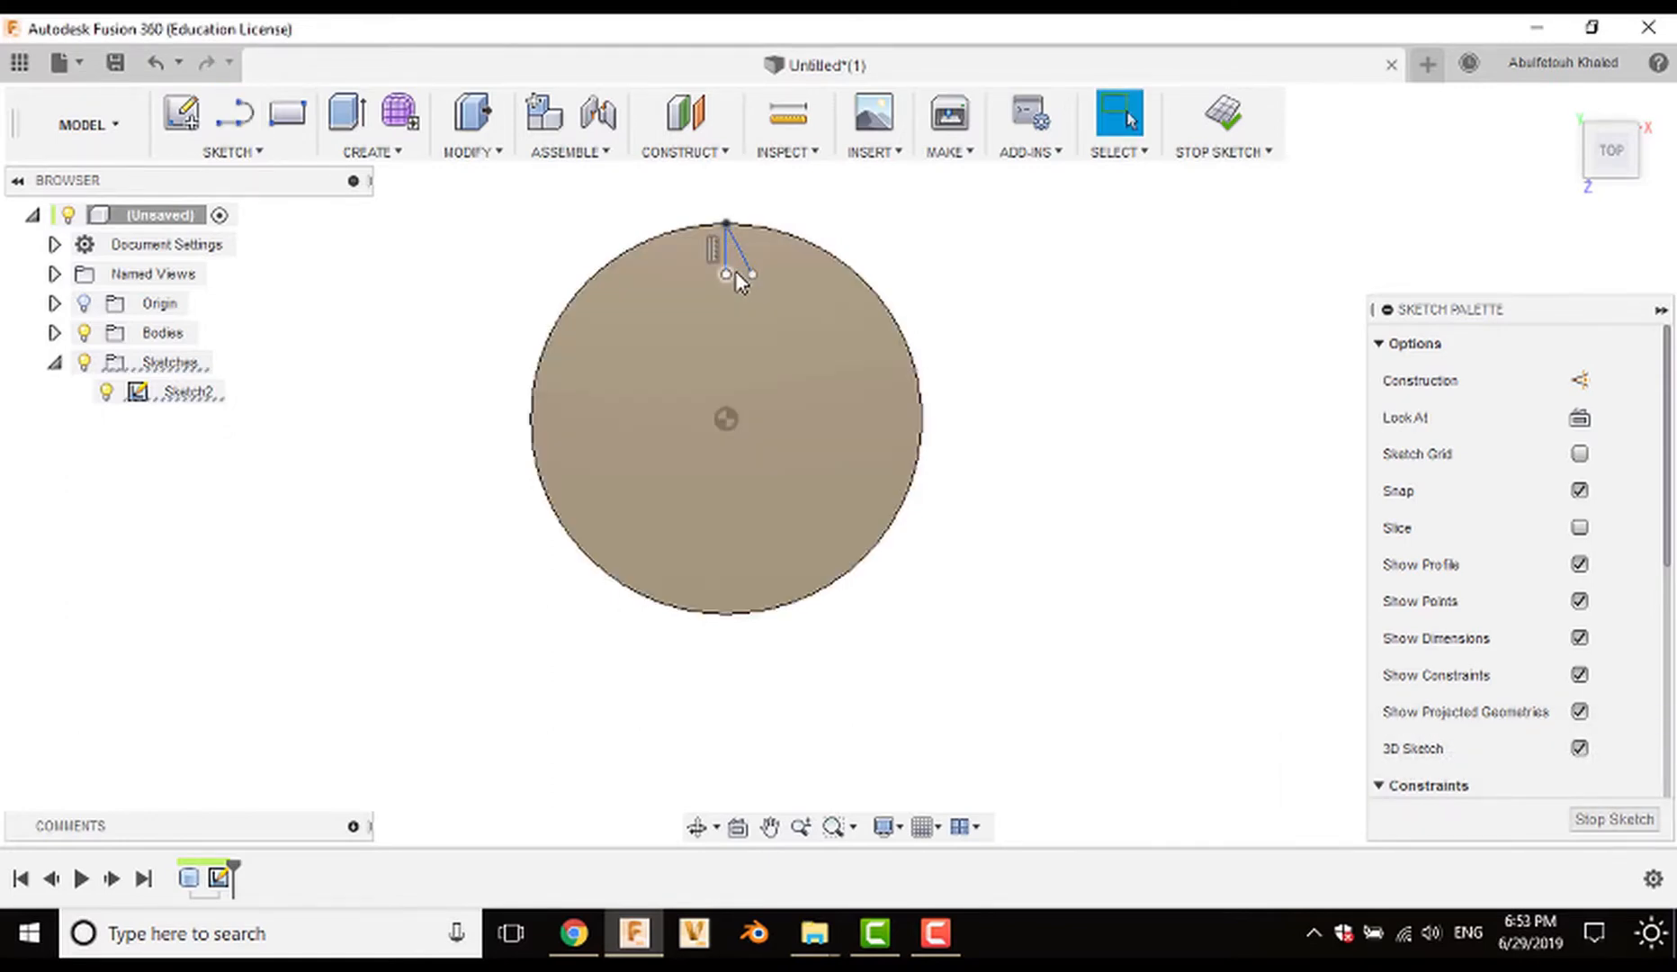
pyautogui.hotkey('ctrl', 'z')
# Step: Join the slanted line's free end to the inner circle on the top face
pyautogui.scroll(6, 746, 286)
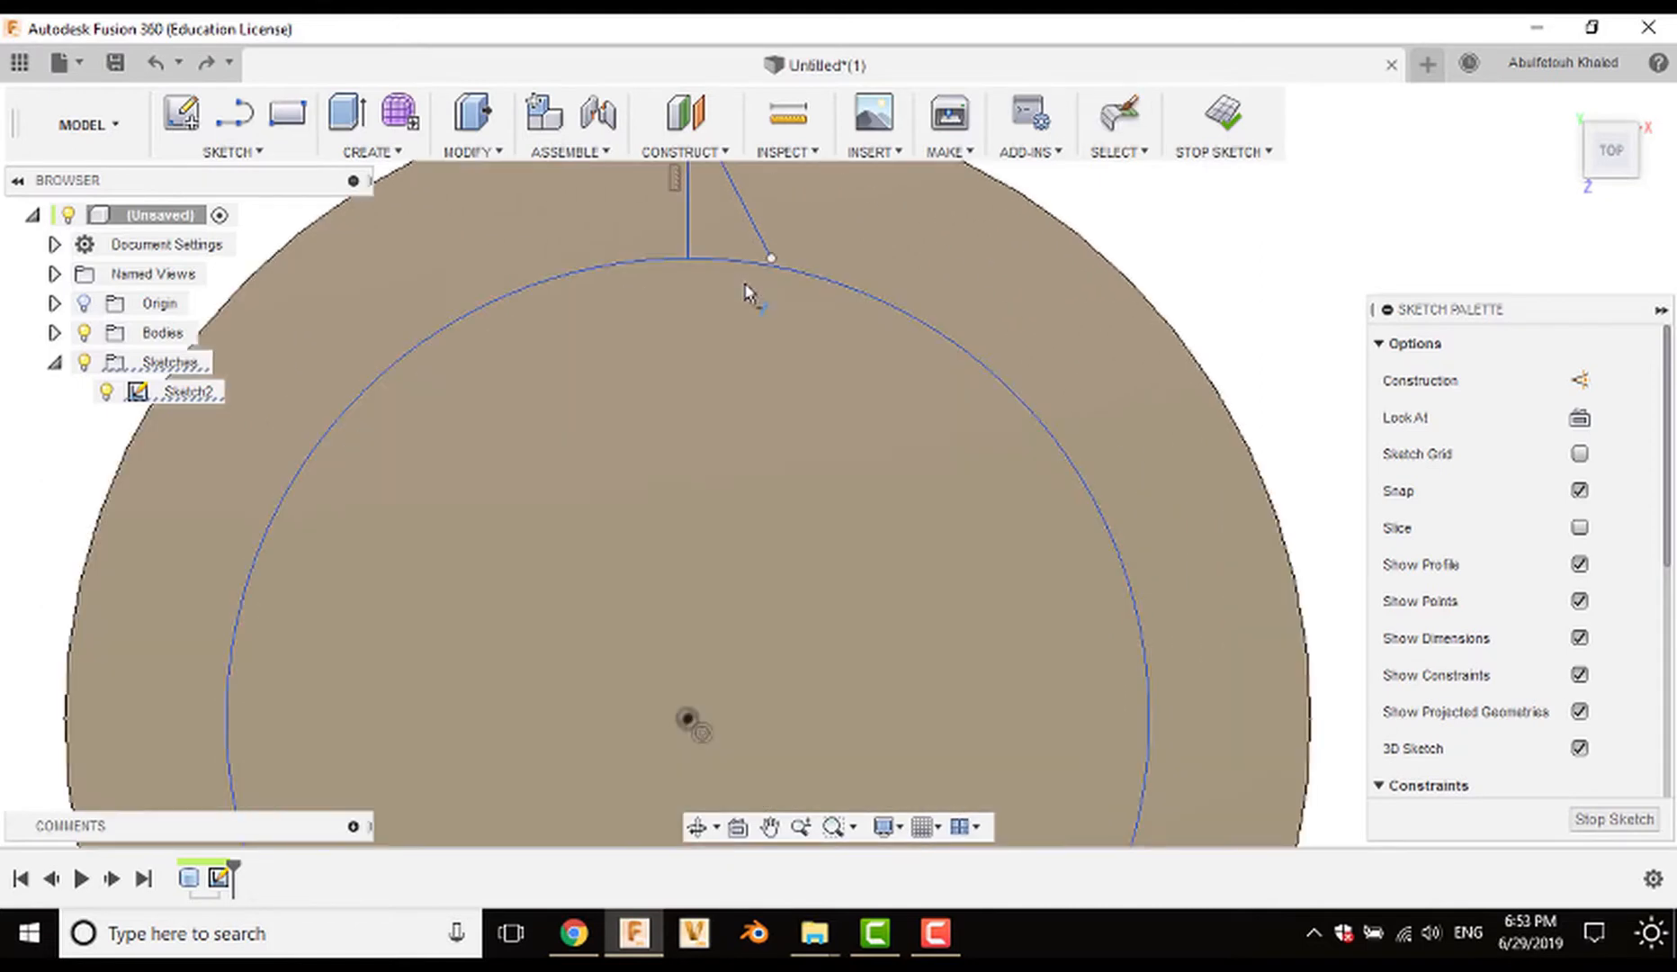
pyautogui.click(729, 267)
pyautogui.press('Escape')
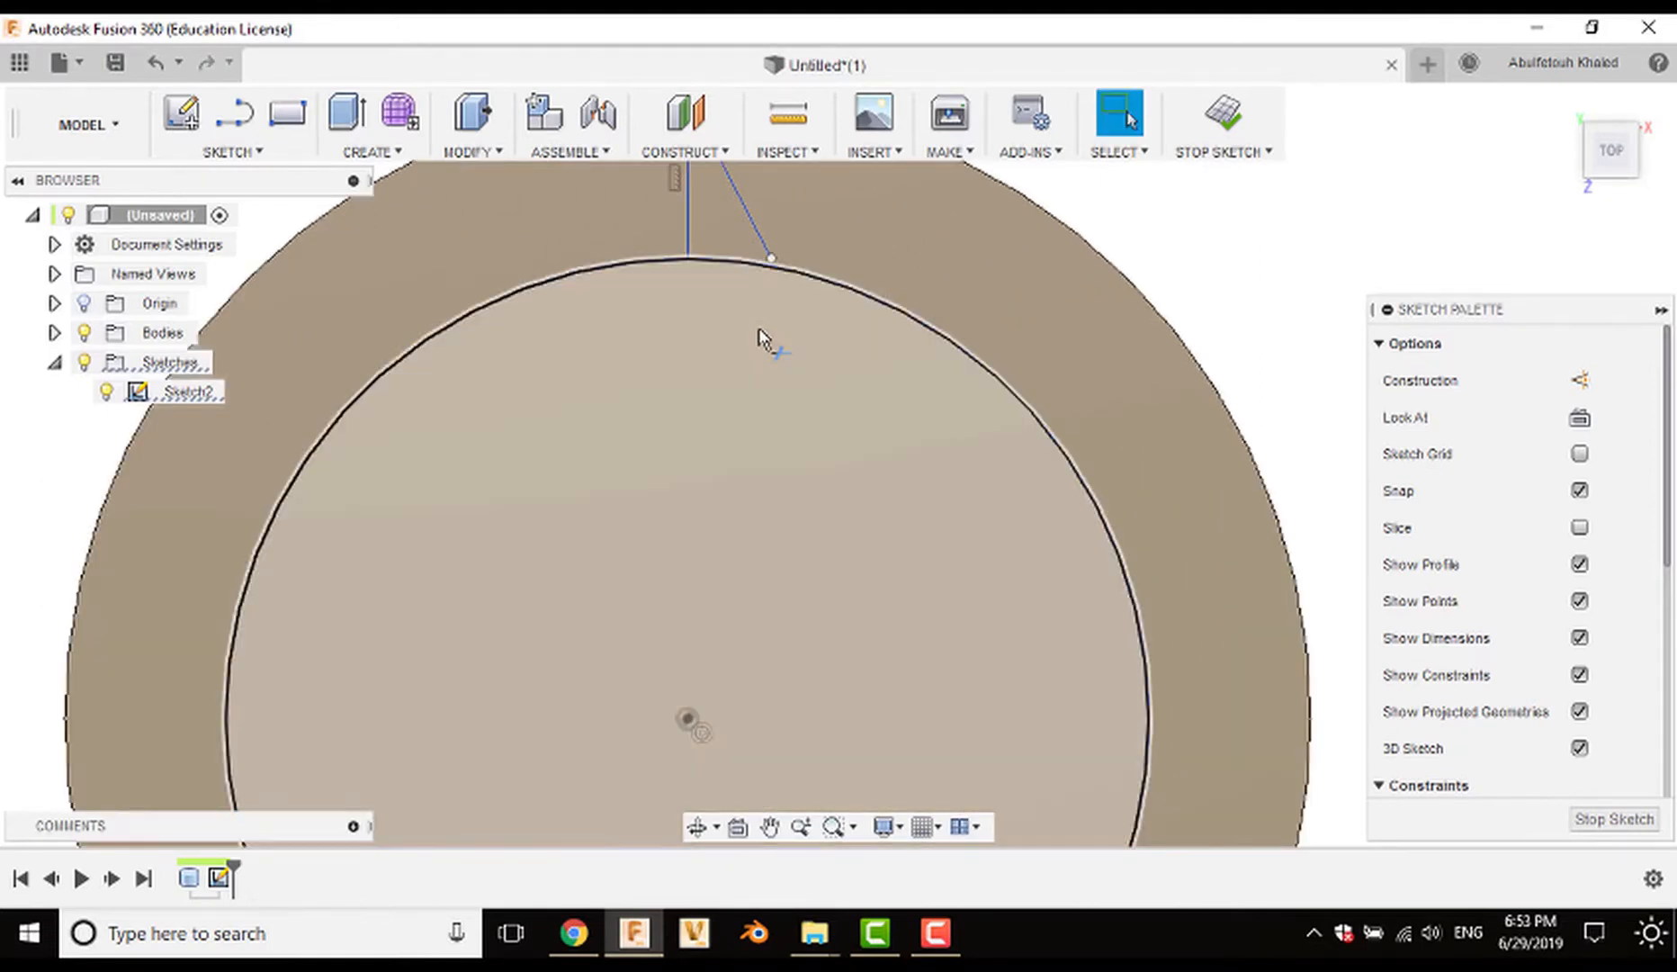
pyautogui.rightClick(758, 327)
pyautogui.click(758, 330)
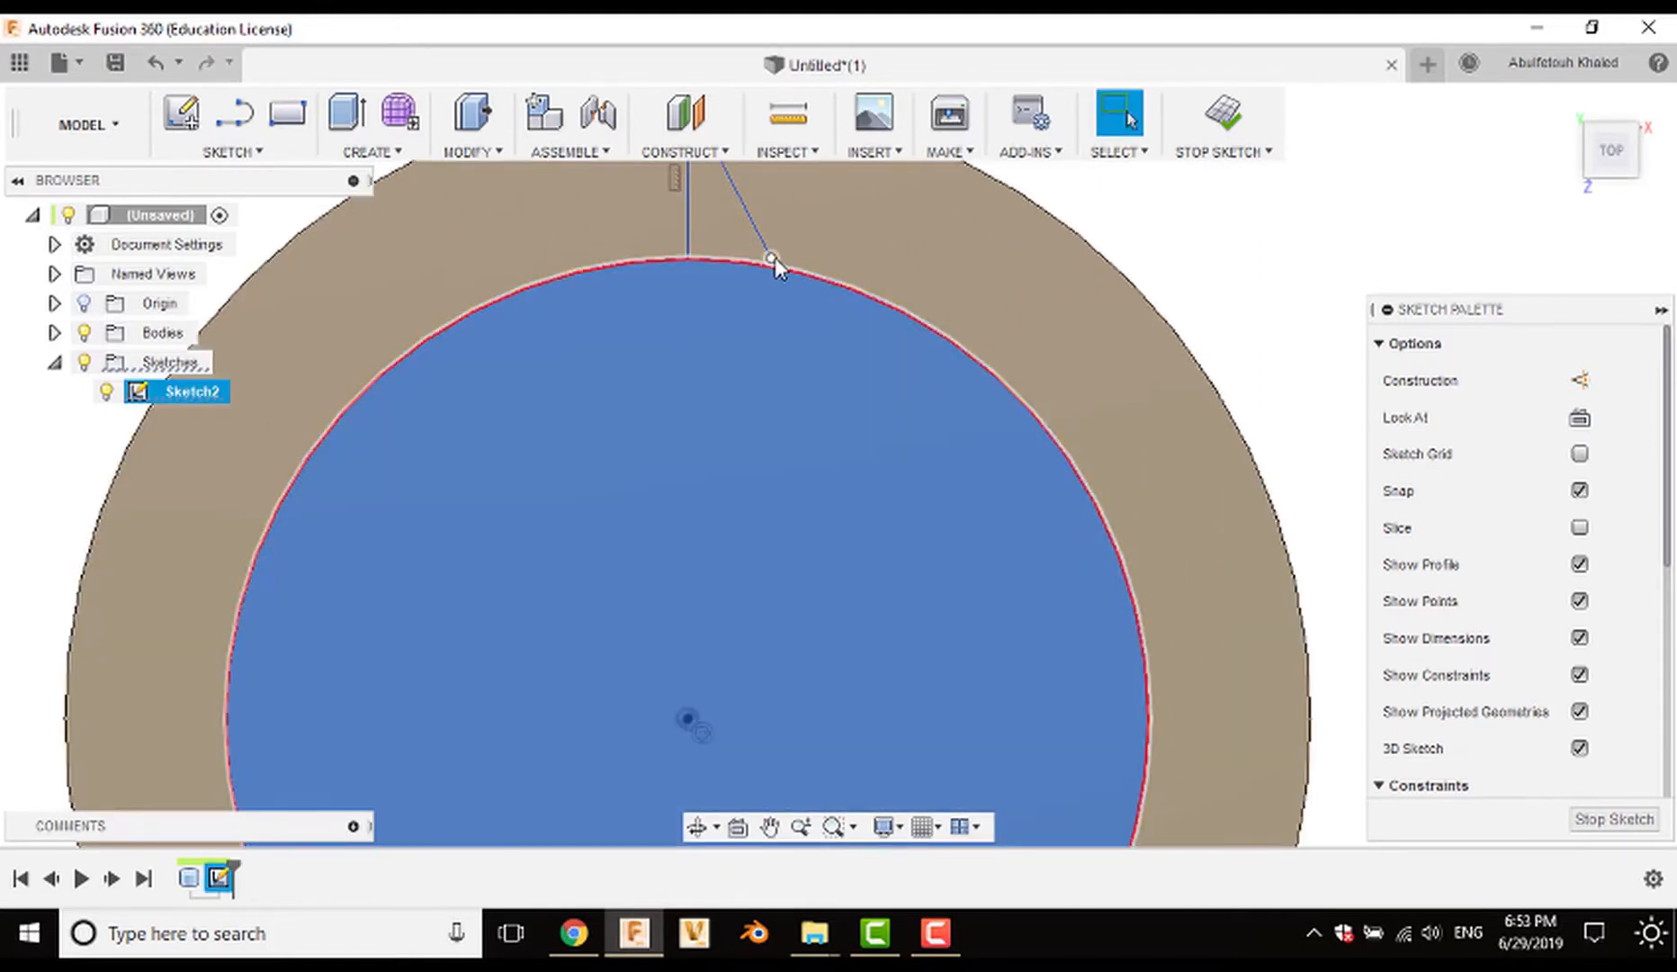
pyautogui.click(773, 262)
# Step: Trim the short arc of the inner circle between the two lines and finish the top-face sketch
pyautogui.press('t')
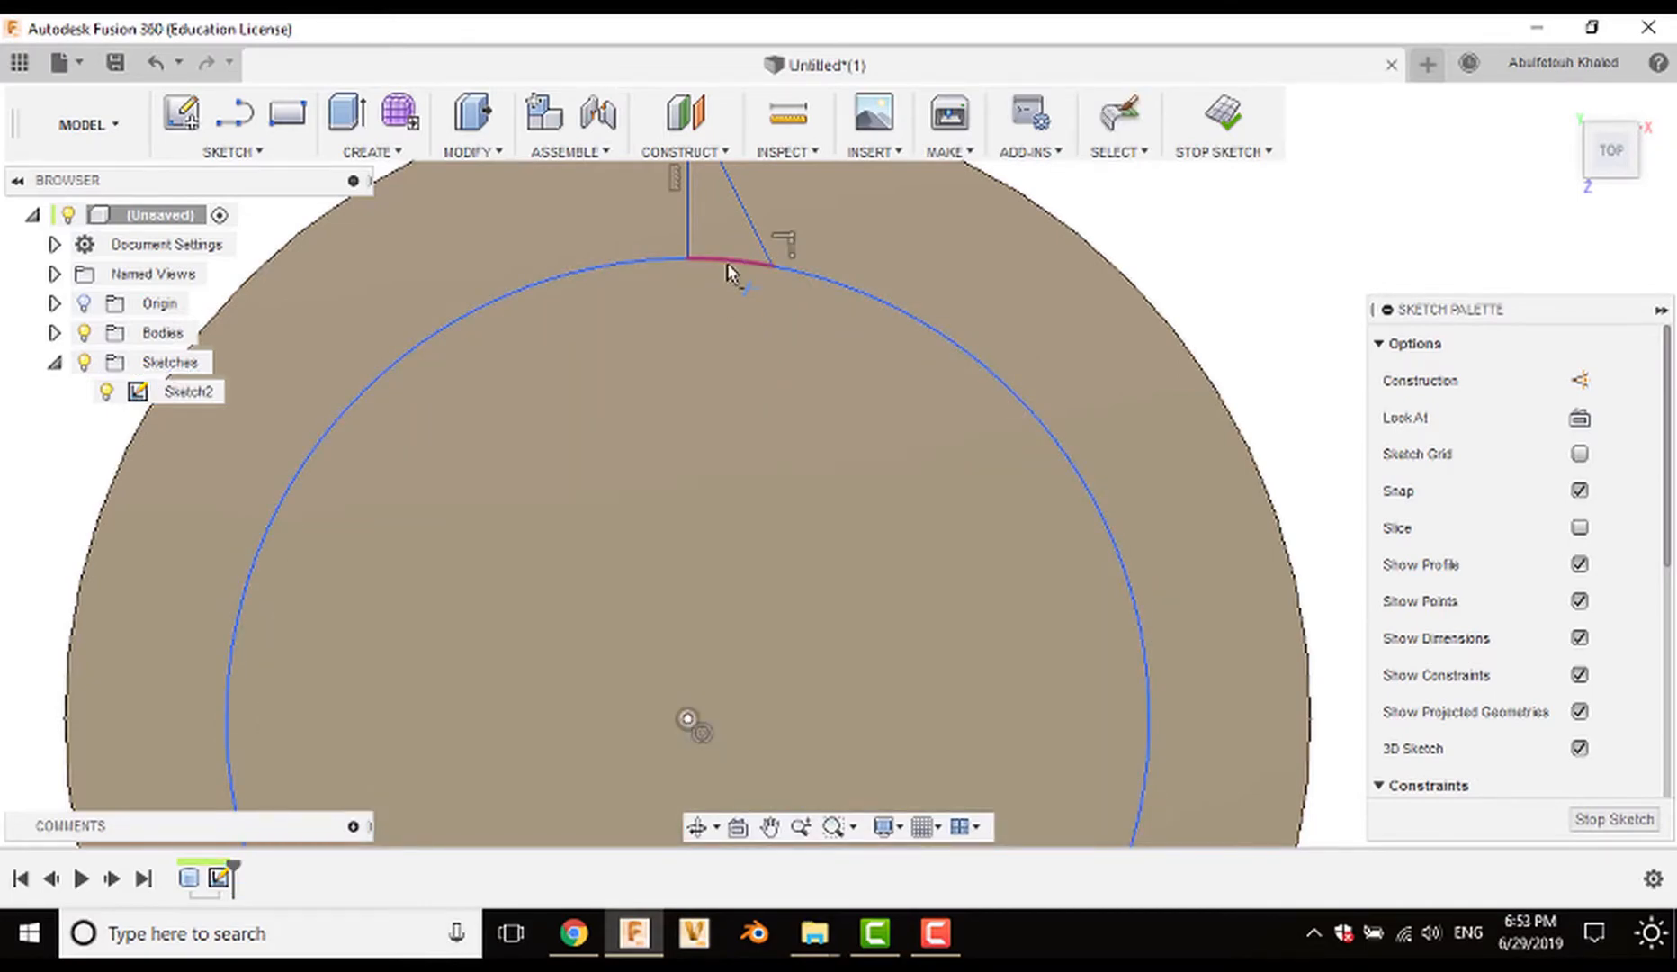
pyautogui.click(727, 264)
pyautogui.scroll(-5, 783, 423)
pyautogui.click(1221, 137)
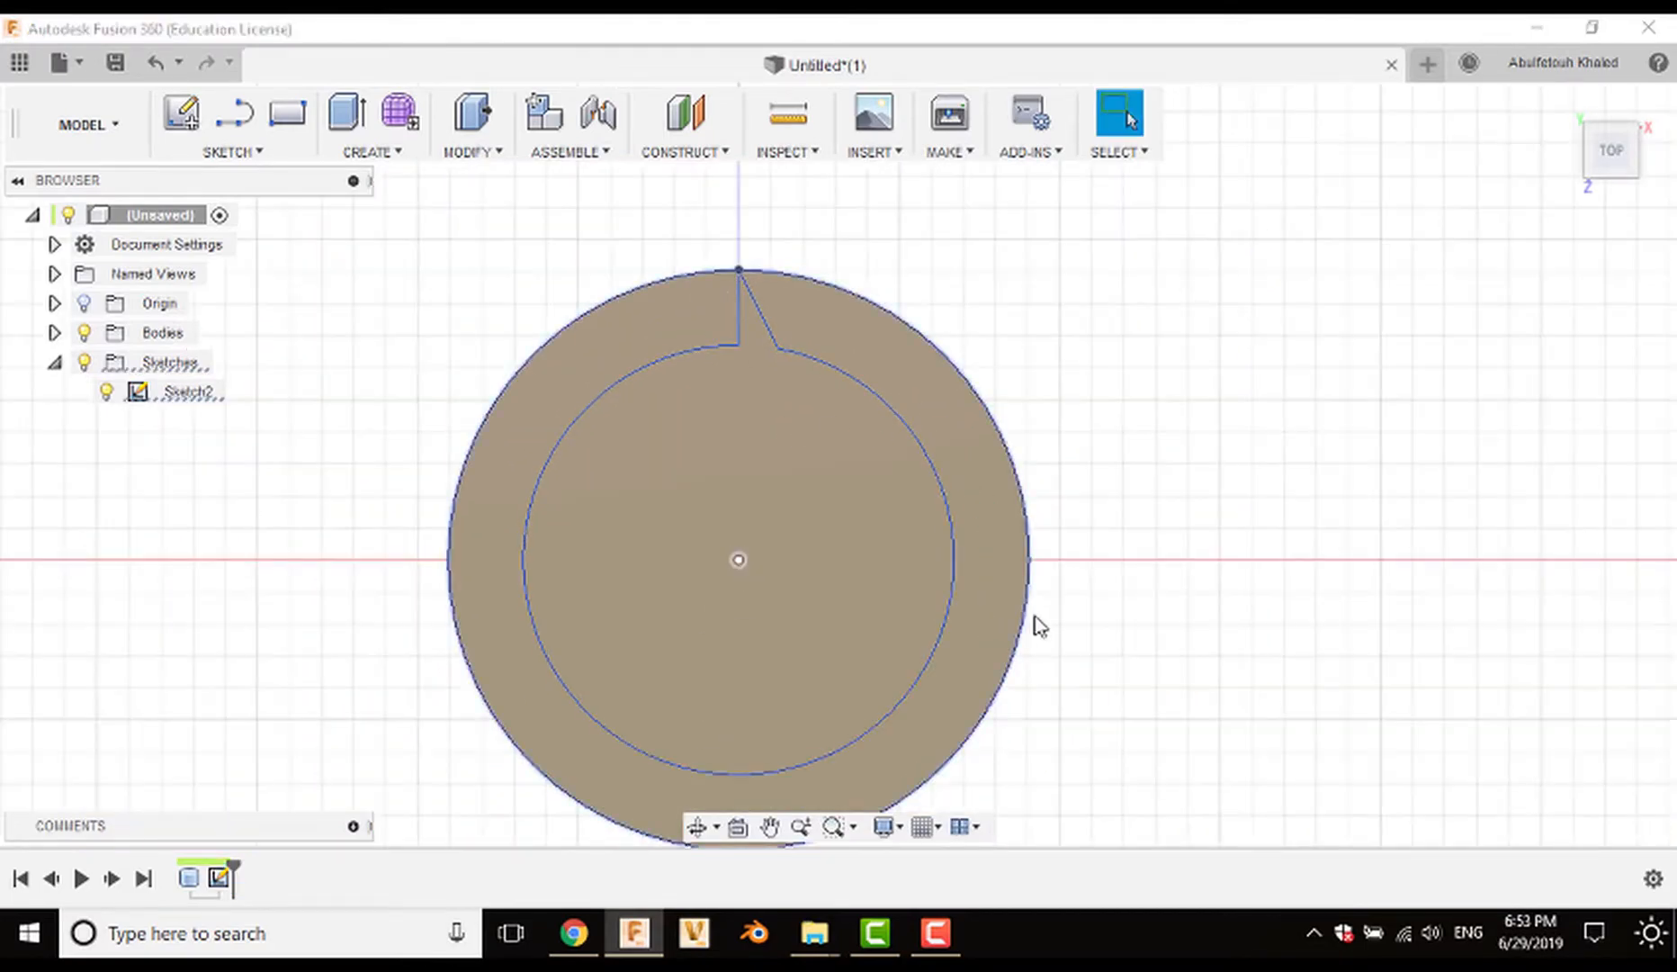
# Step: Sketch a circle about 6.7 cm in diameter on the cylinder's bottom face, concentric with the face
pyautogui.moveTo(1123, 659)
pyautogui.keyDown('shift'); pyautogui.mouseDown(button='middle')
pyautogui.moveTo(1108, 501)
pyautogui.moveTo(1151, 263)
pyautogui.mouseUp(button='middle'); pyautogui.keyUp('shift')
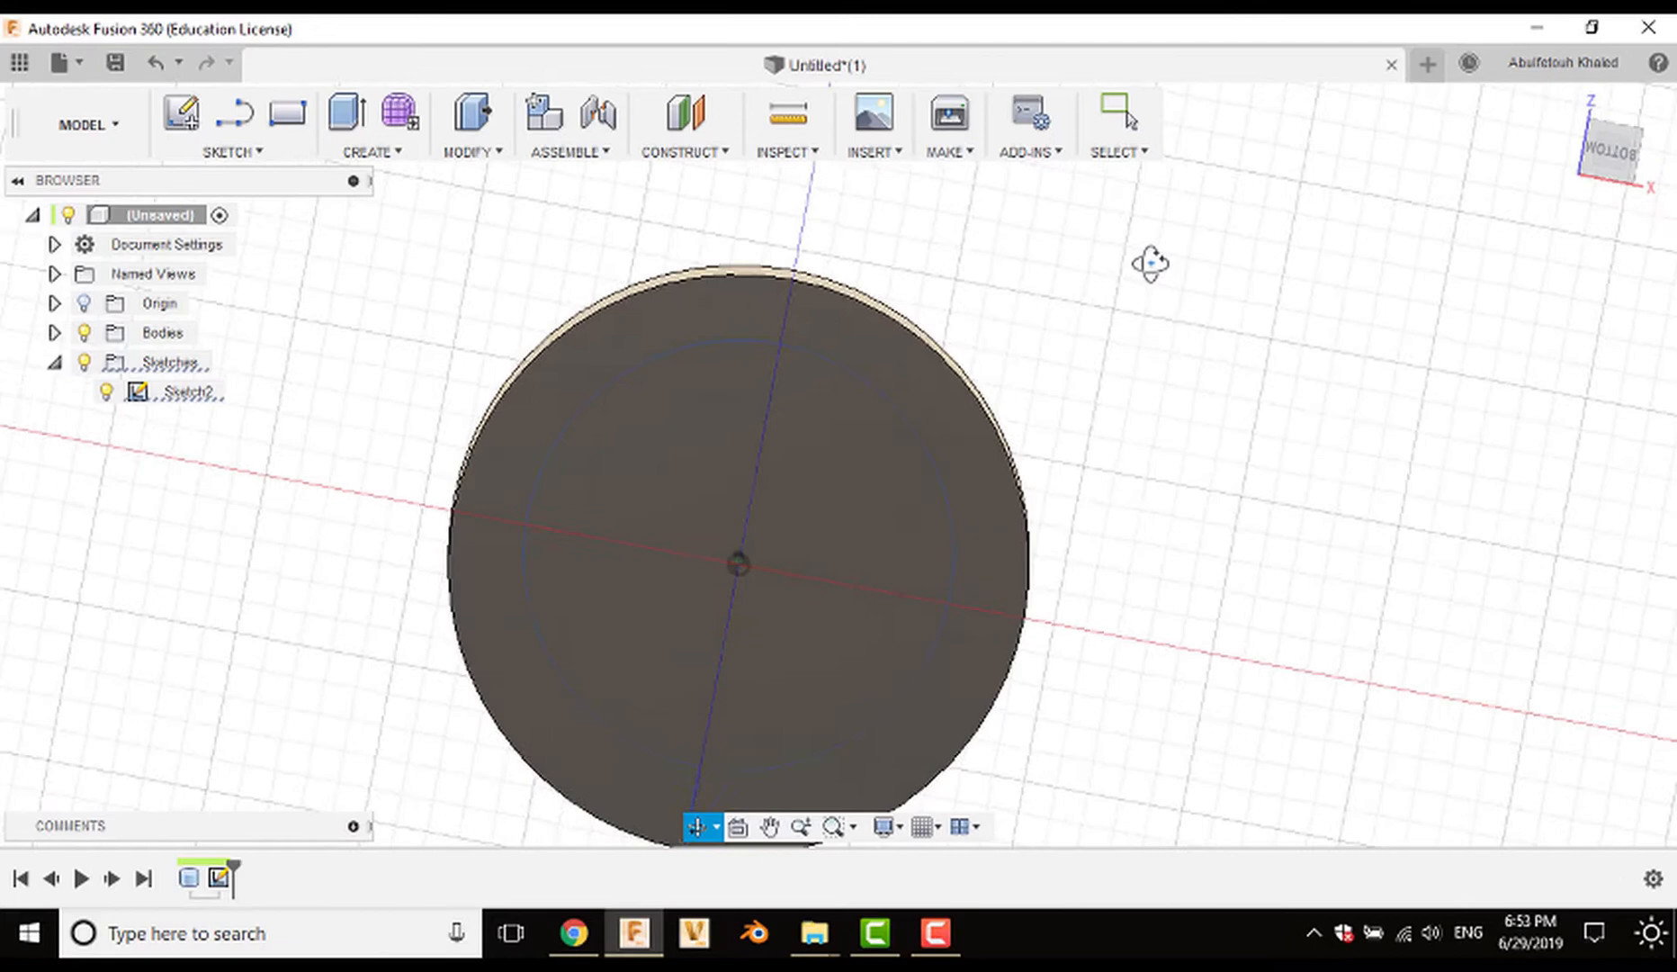
pyautogui.click(1617, 157)
pyautogui.scroll(-2, 1155, 587)
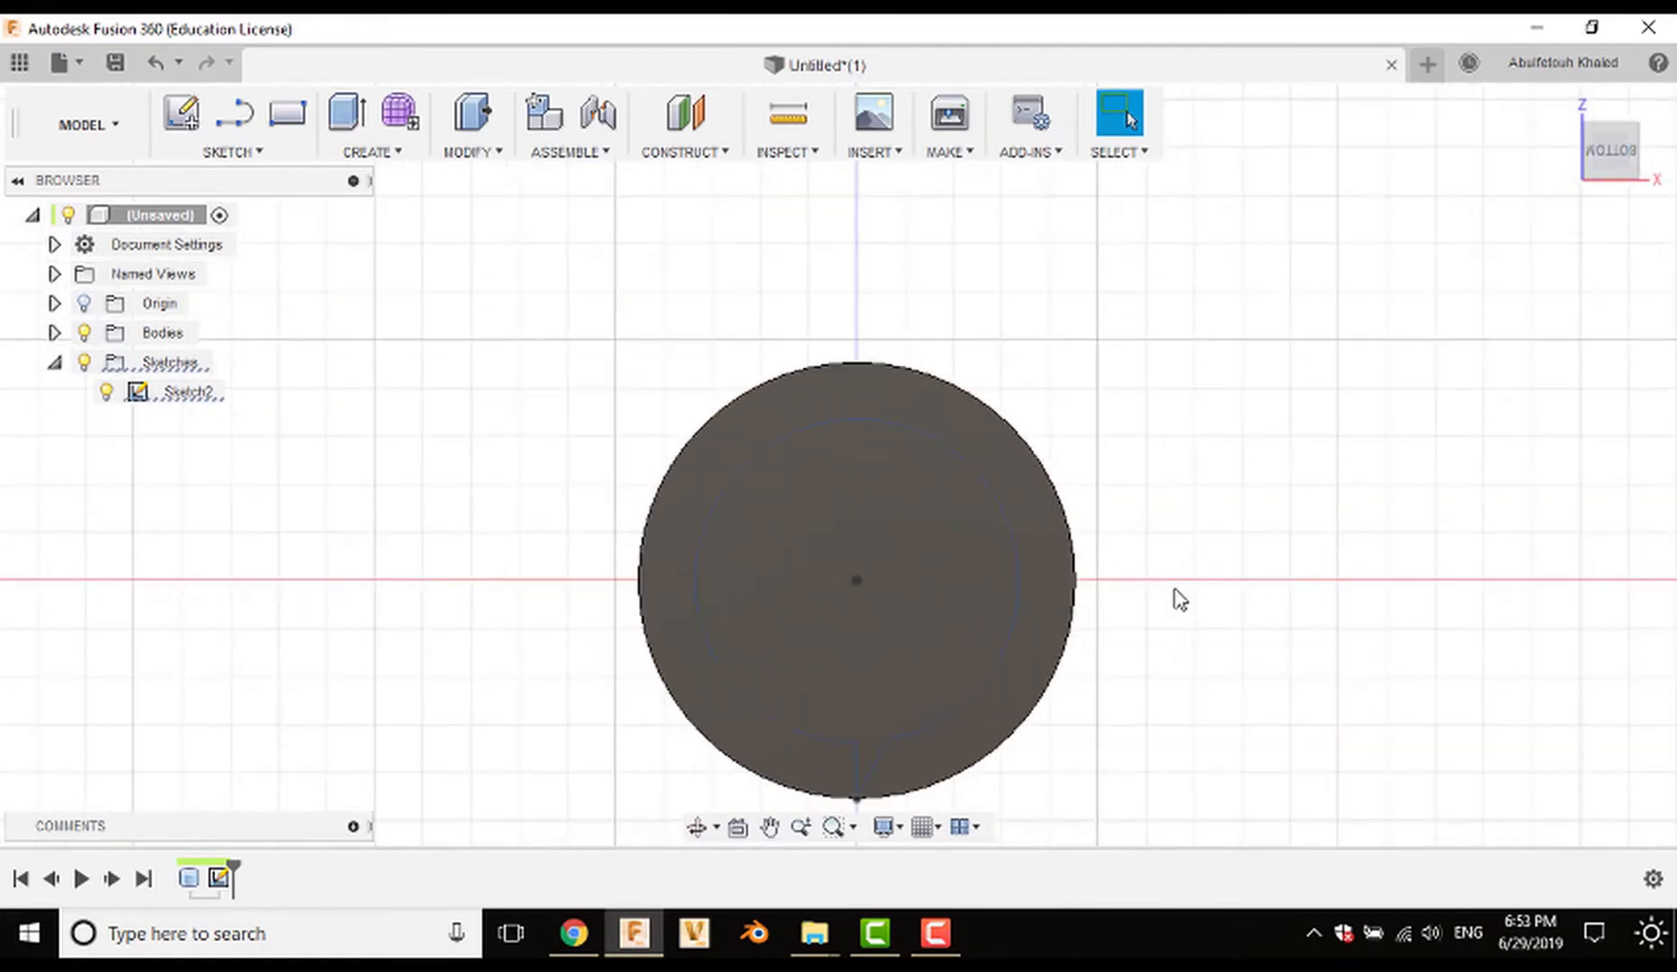
pyautogui.press('c')
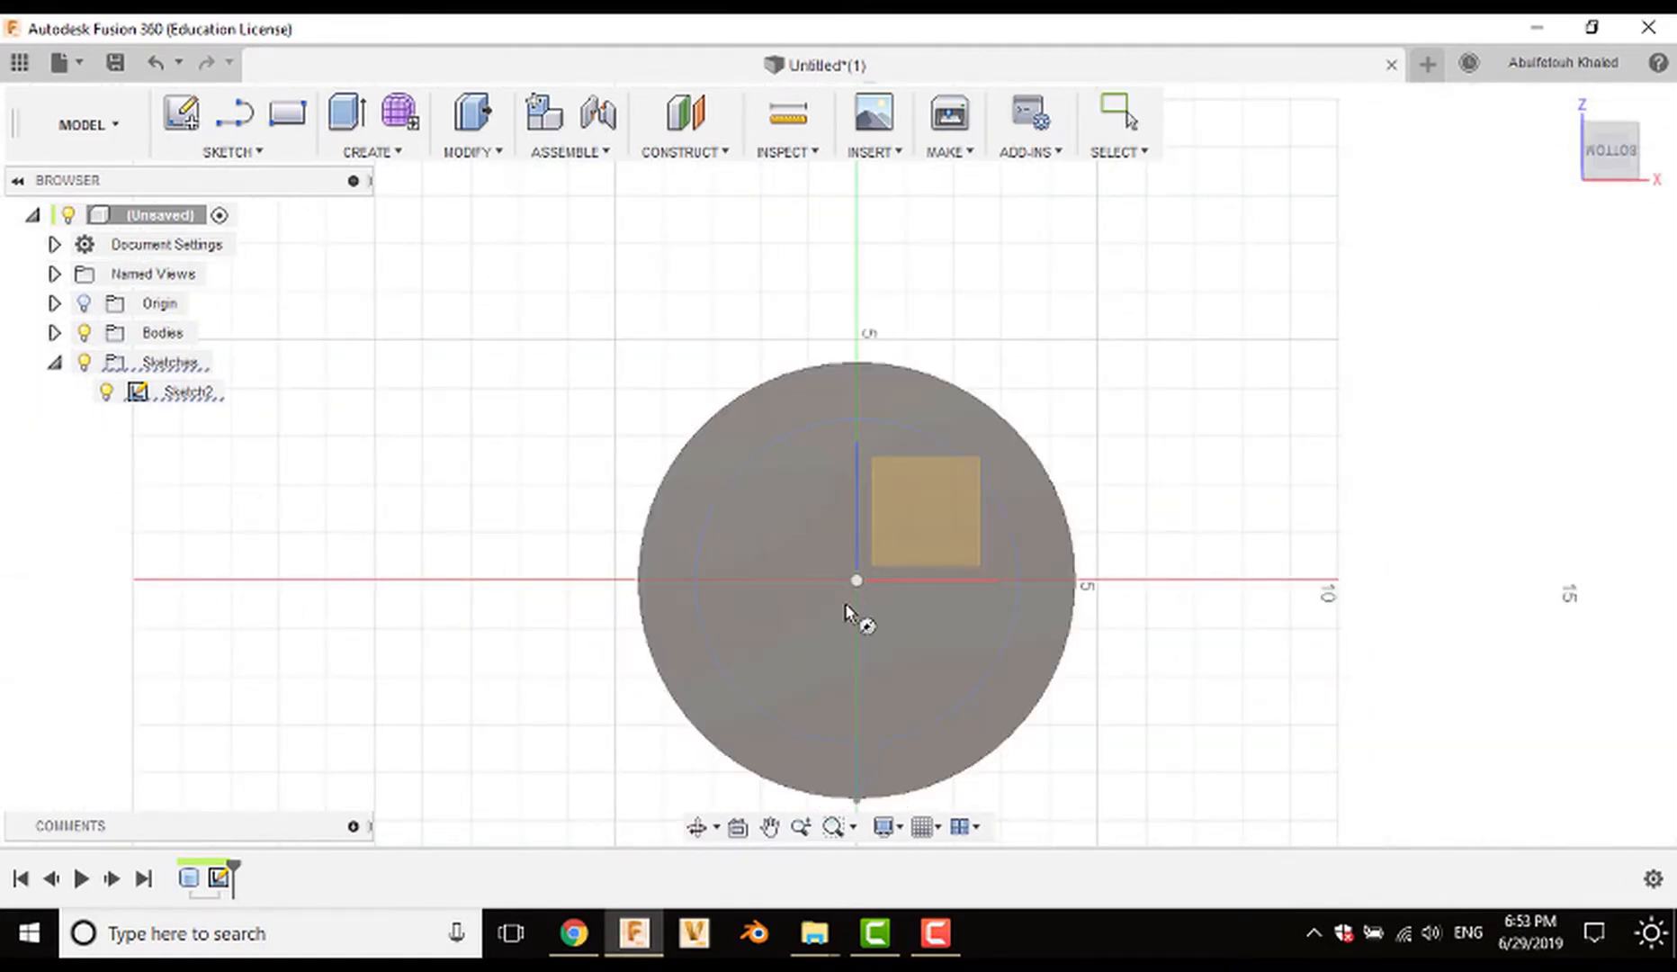
pyautogui.click(826, 614)
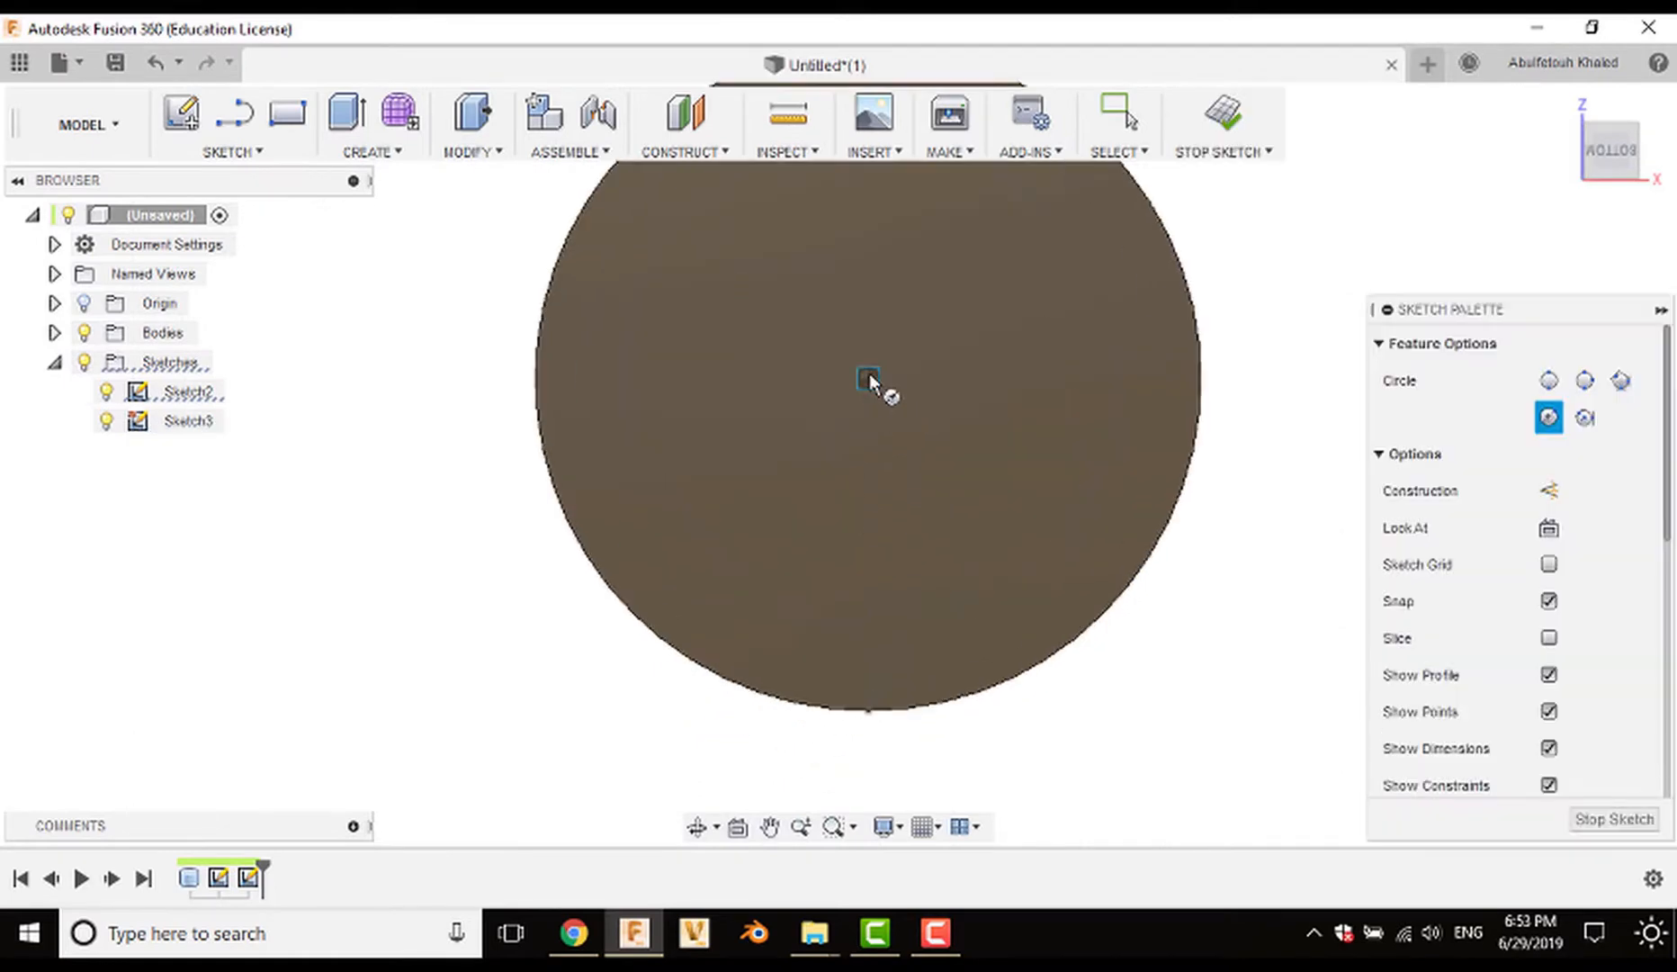
pyautogui.click(868, 376)
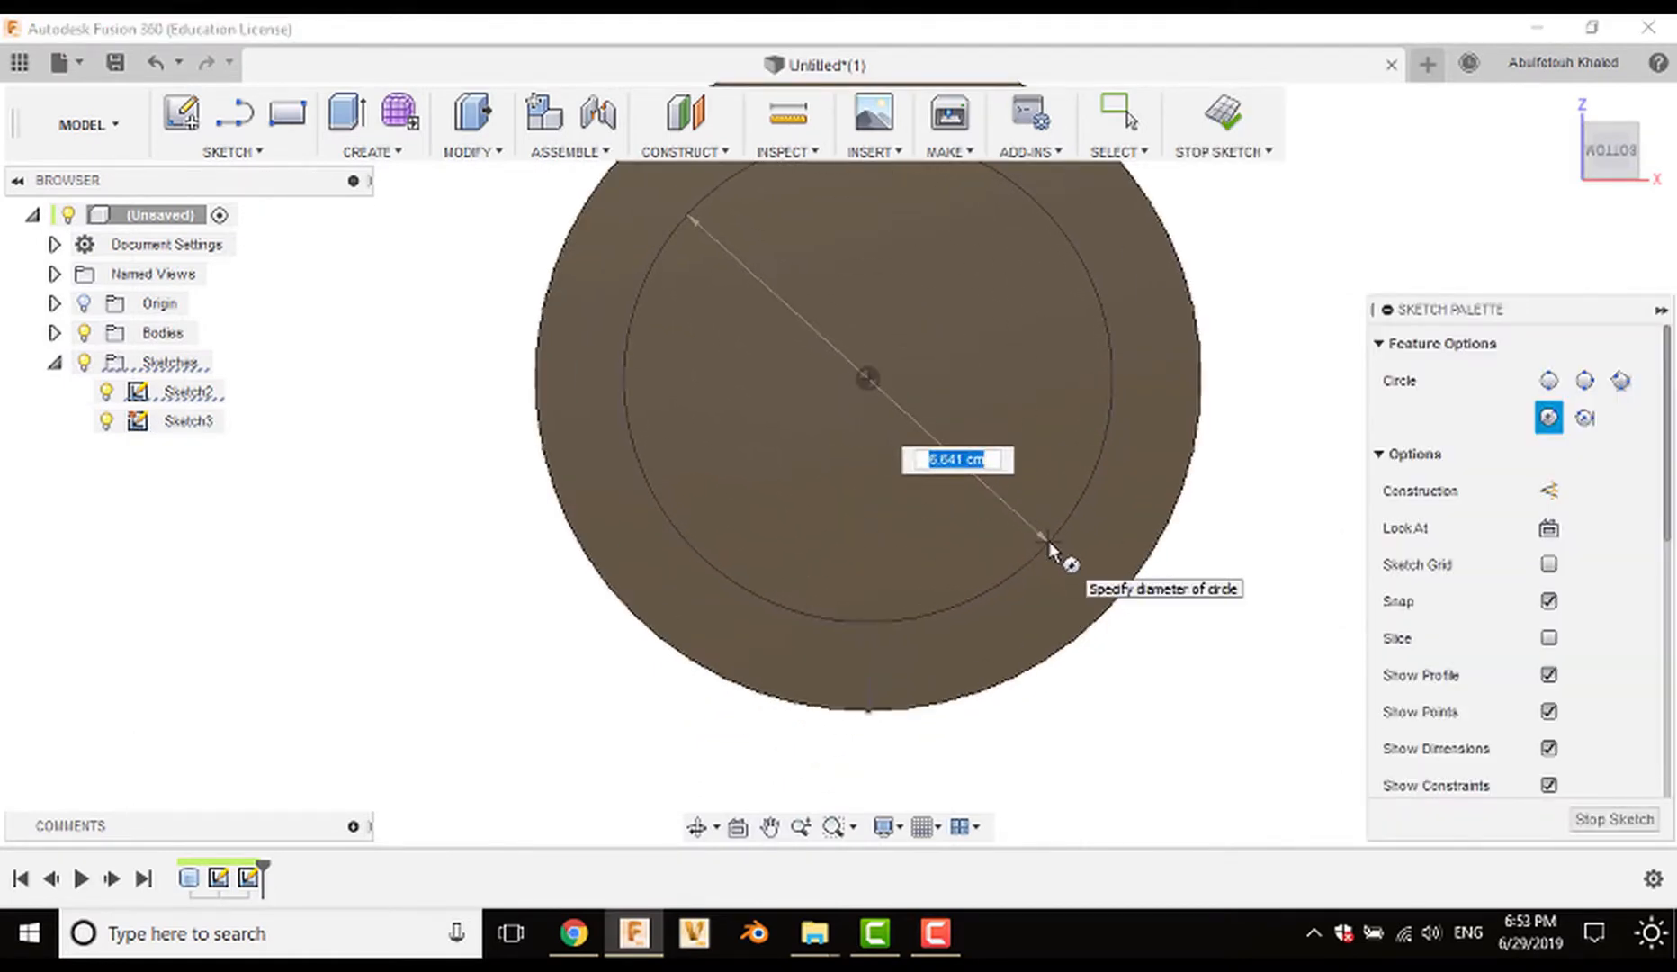
pyautogui.scroll(4, 1050, 549)
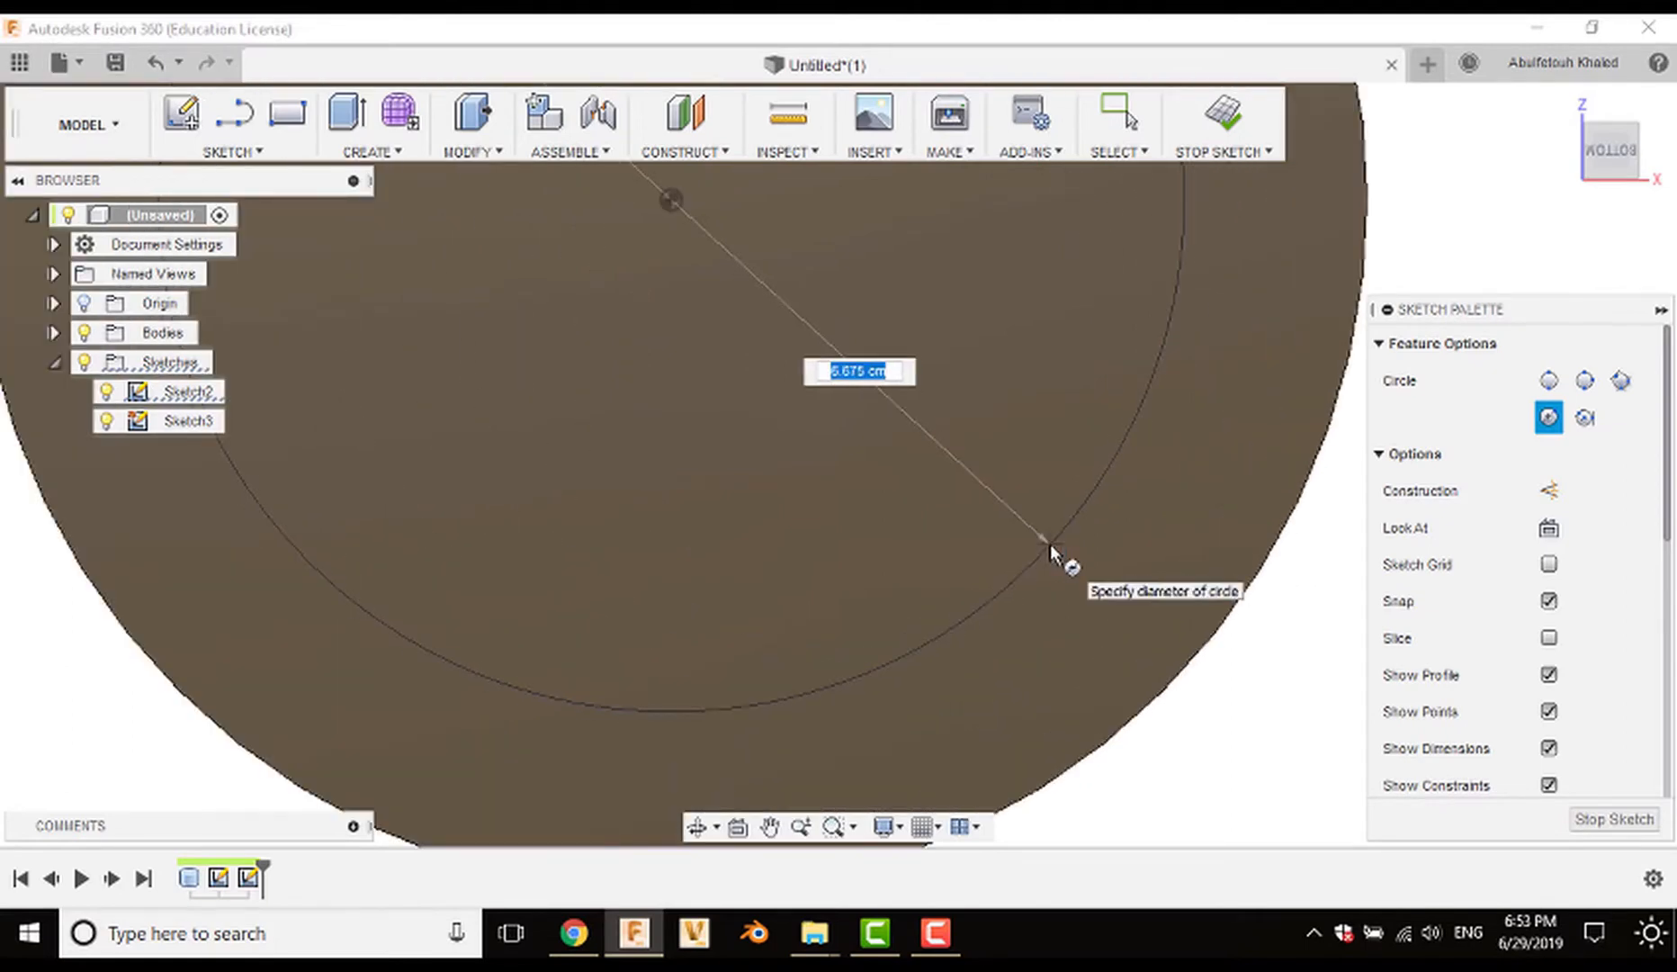
pyautogui.click(1050, 549)
pyautogui.scroll(-5, 1044, 553)
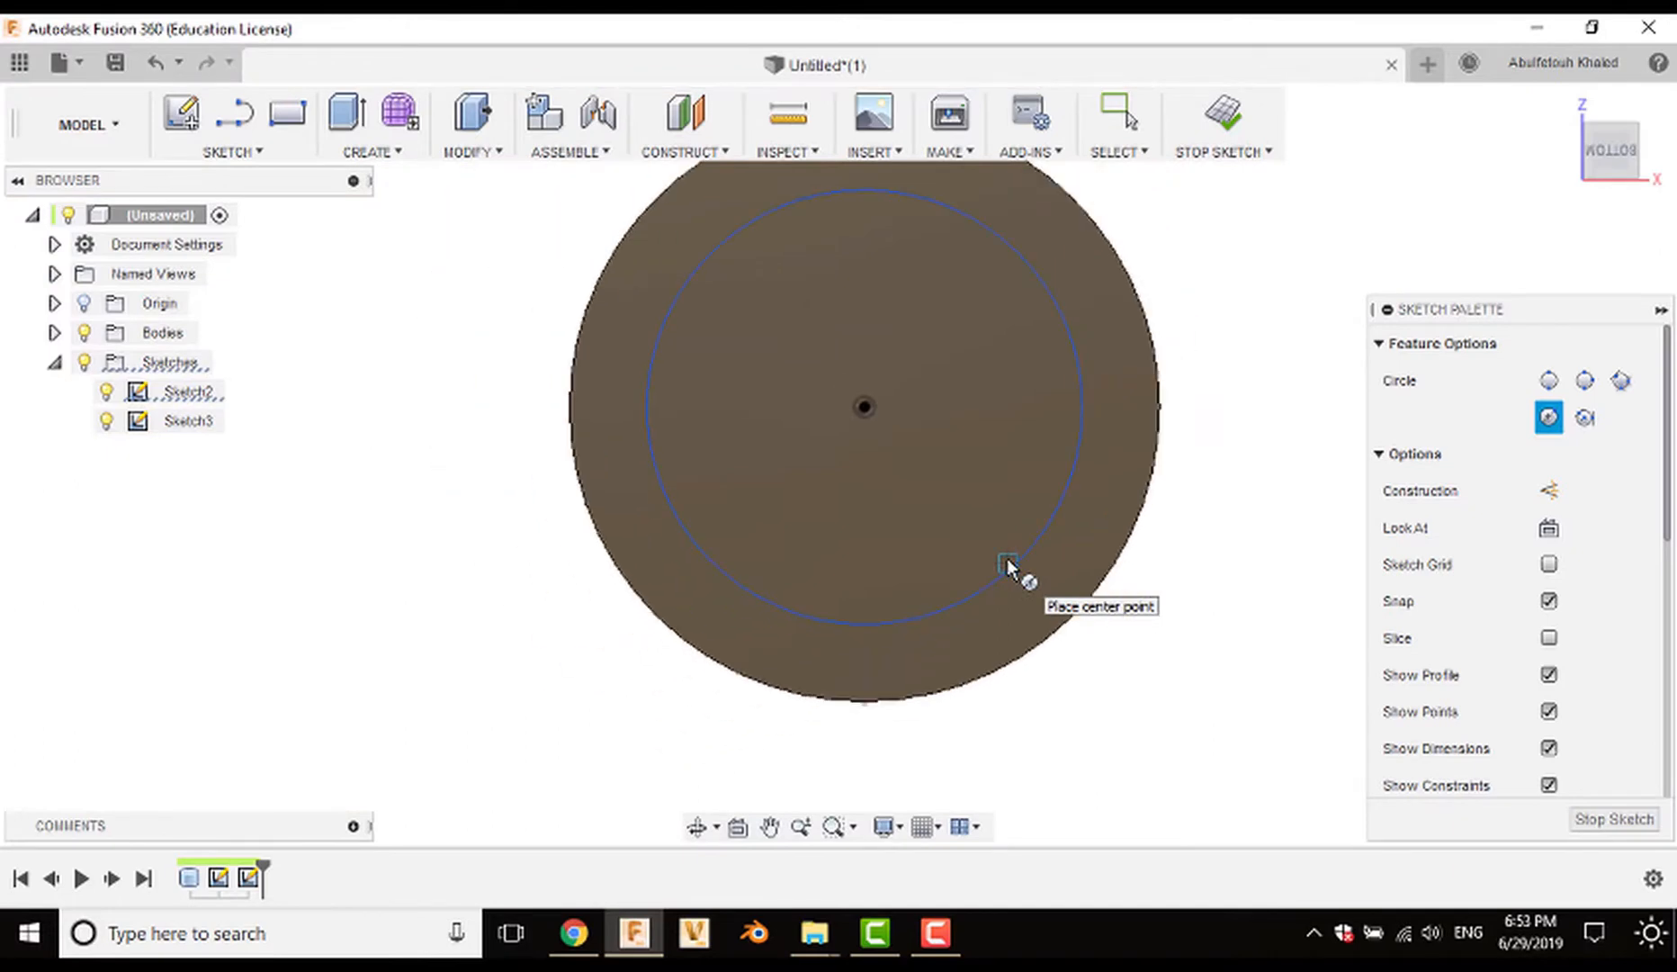
# Step: Draw two lines forming a pointed notch between the inner circle and one point on the bottom face's outer edge
pyautogui.press('l')
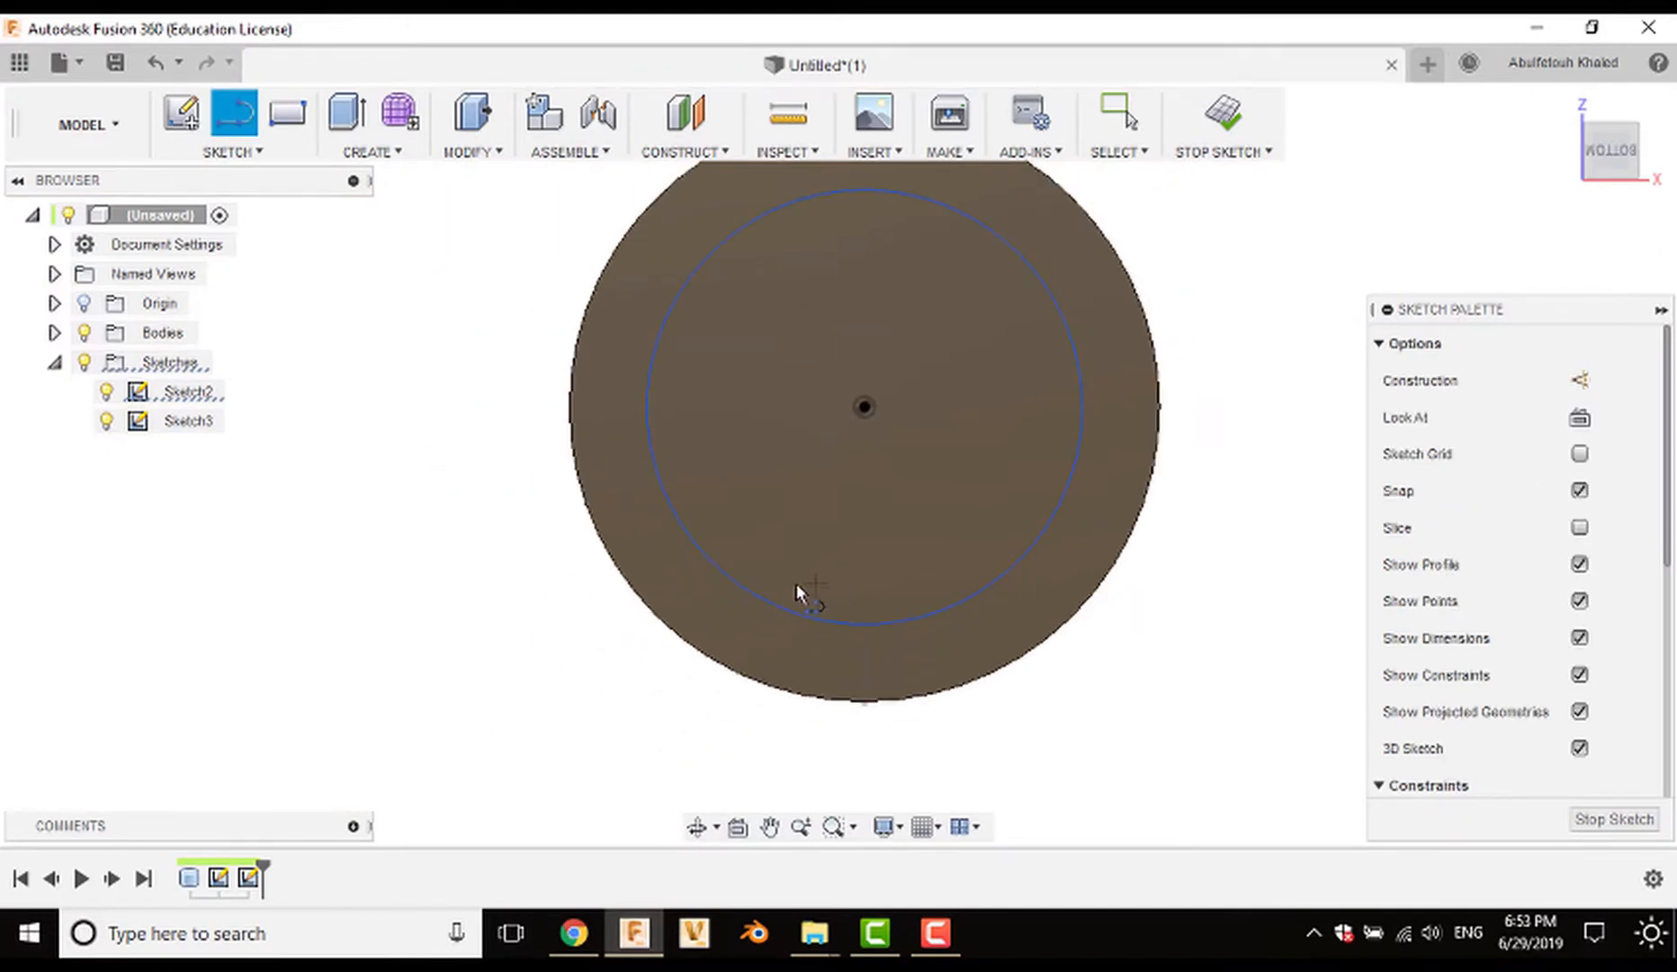
pyautogui.click(691, 545)
pyautogui.doubleClick(639, 596)
pyautogui.click(640, 596)
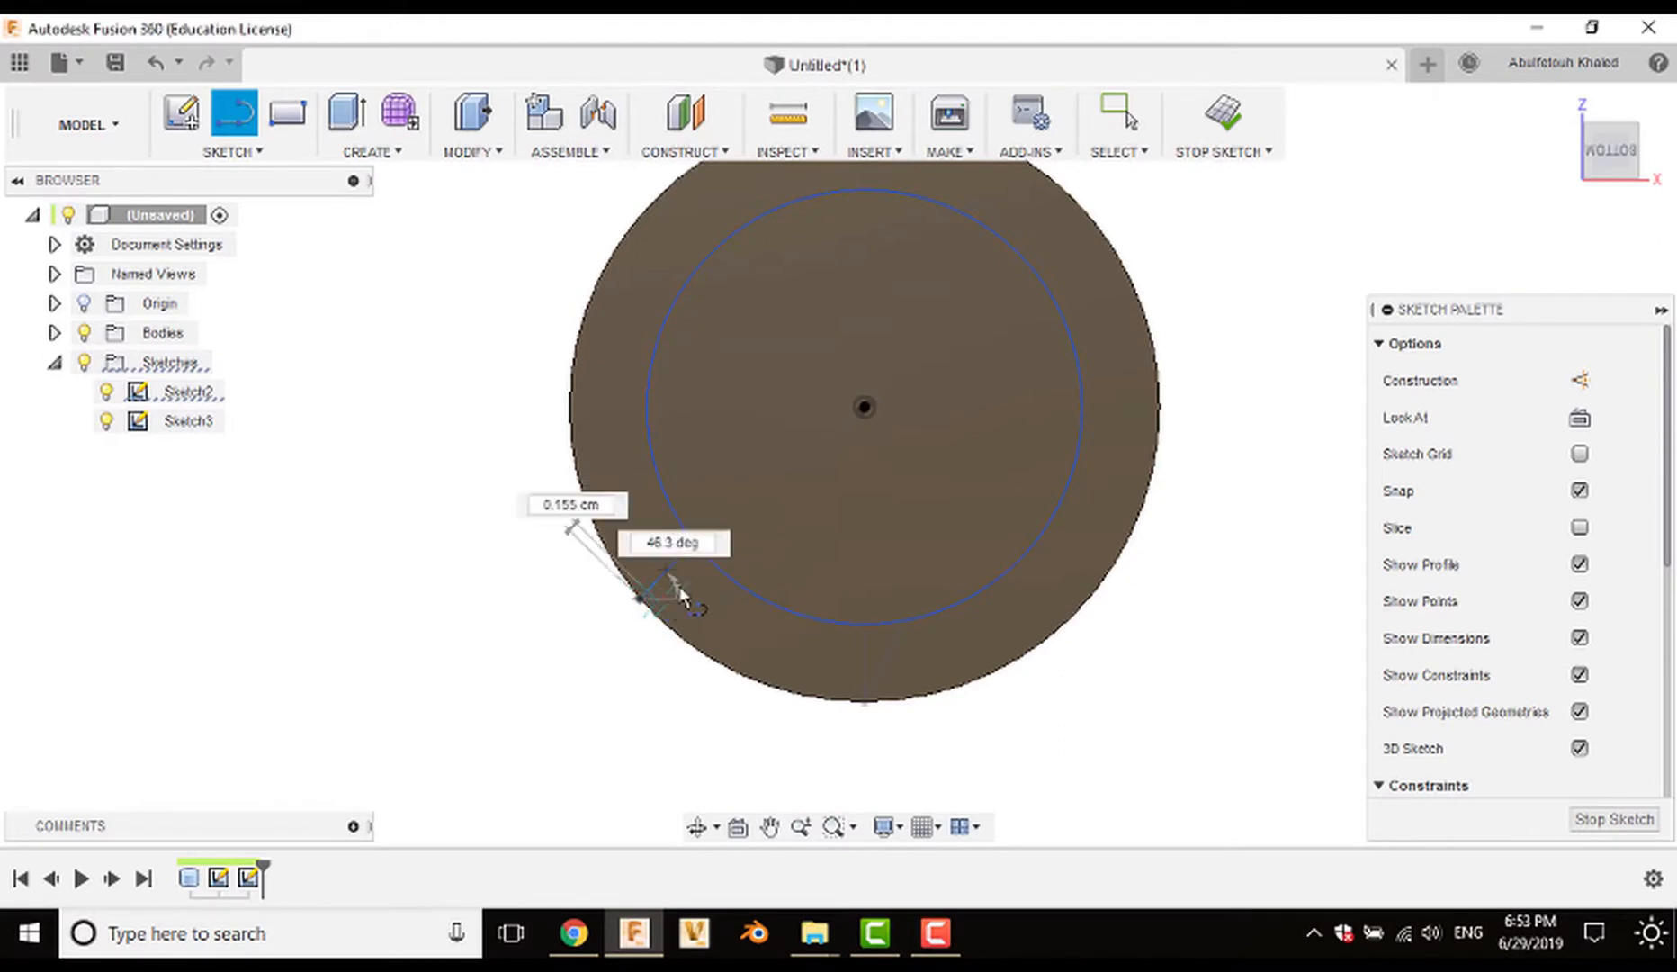
pyautogui.click(727, 572)
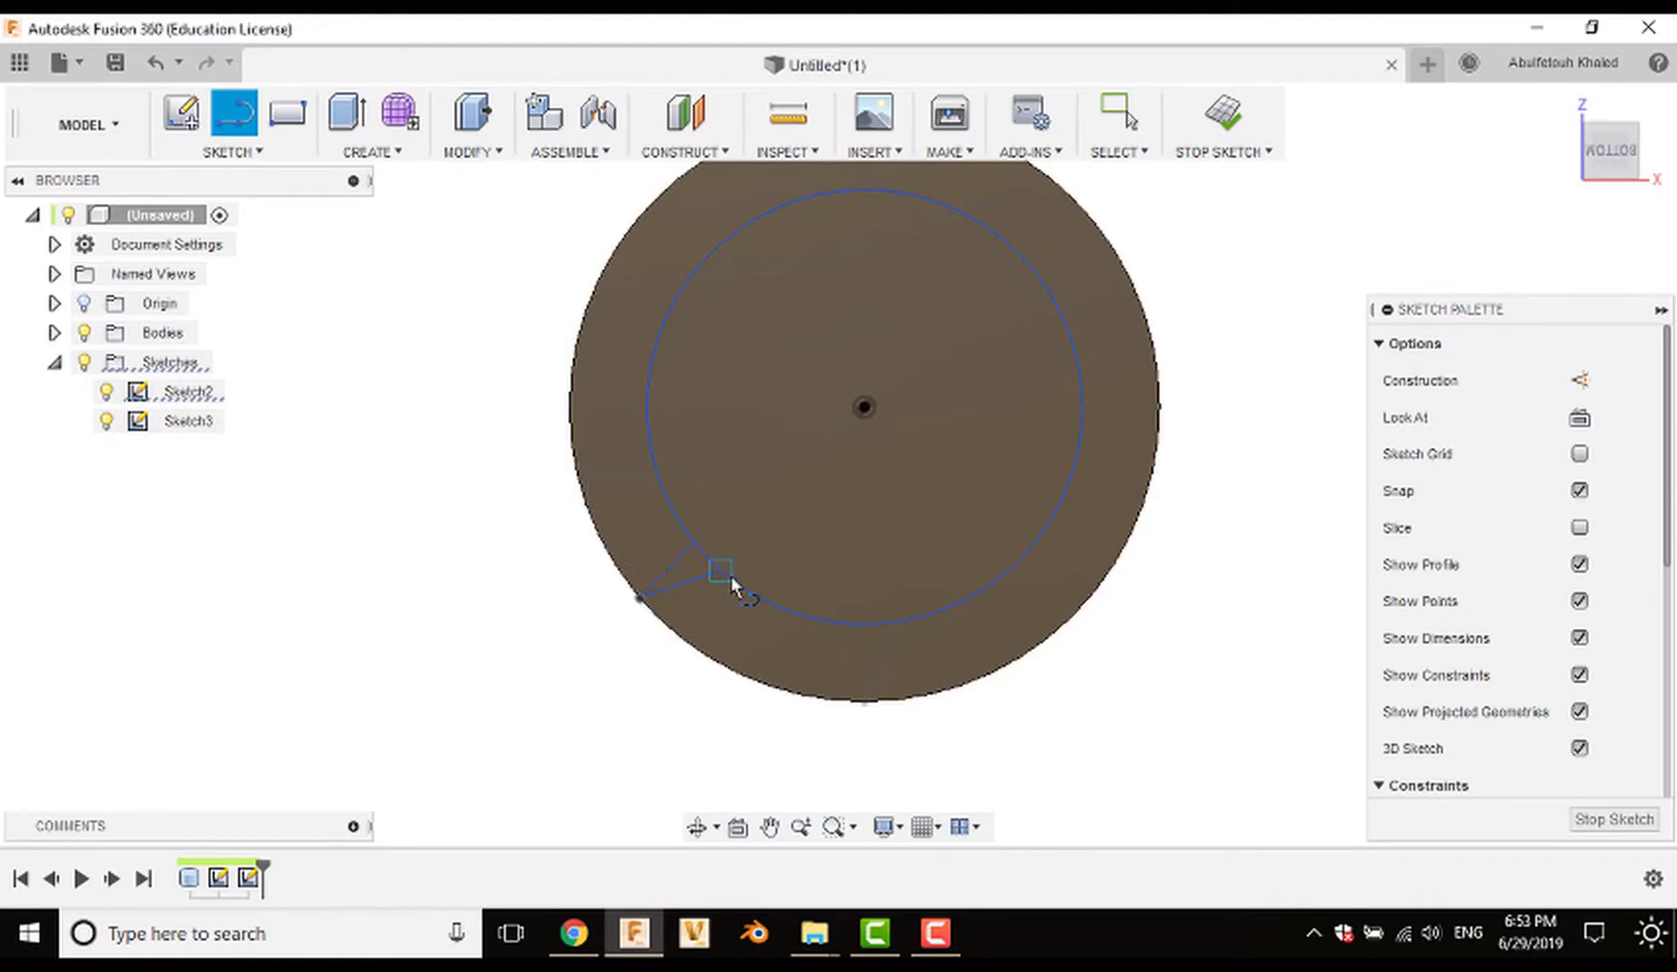
# Step: Trim the inner circle's arc between the two notch lines and finish the bottom-face sketch
pyautogui.press('Escape')
pyautogui.click(714, 562)
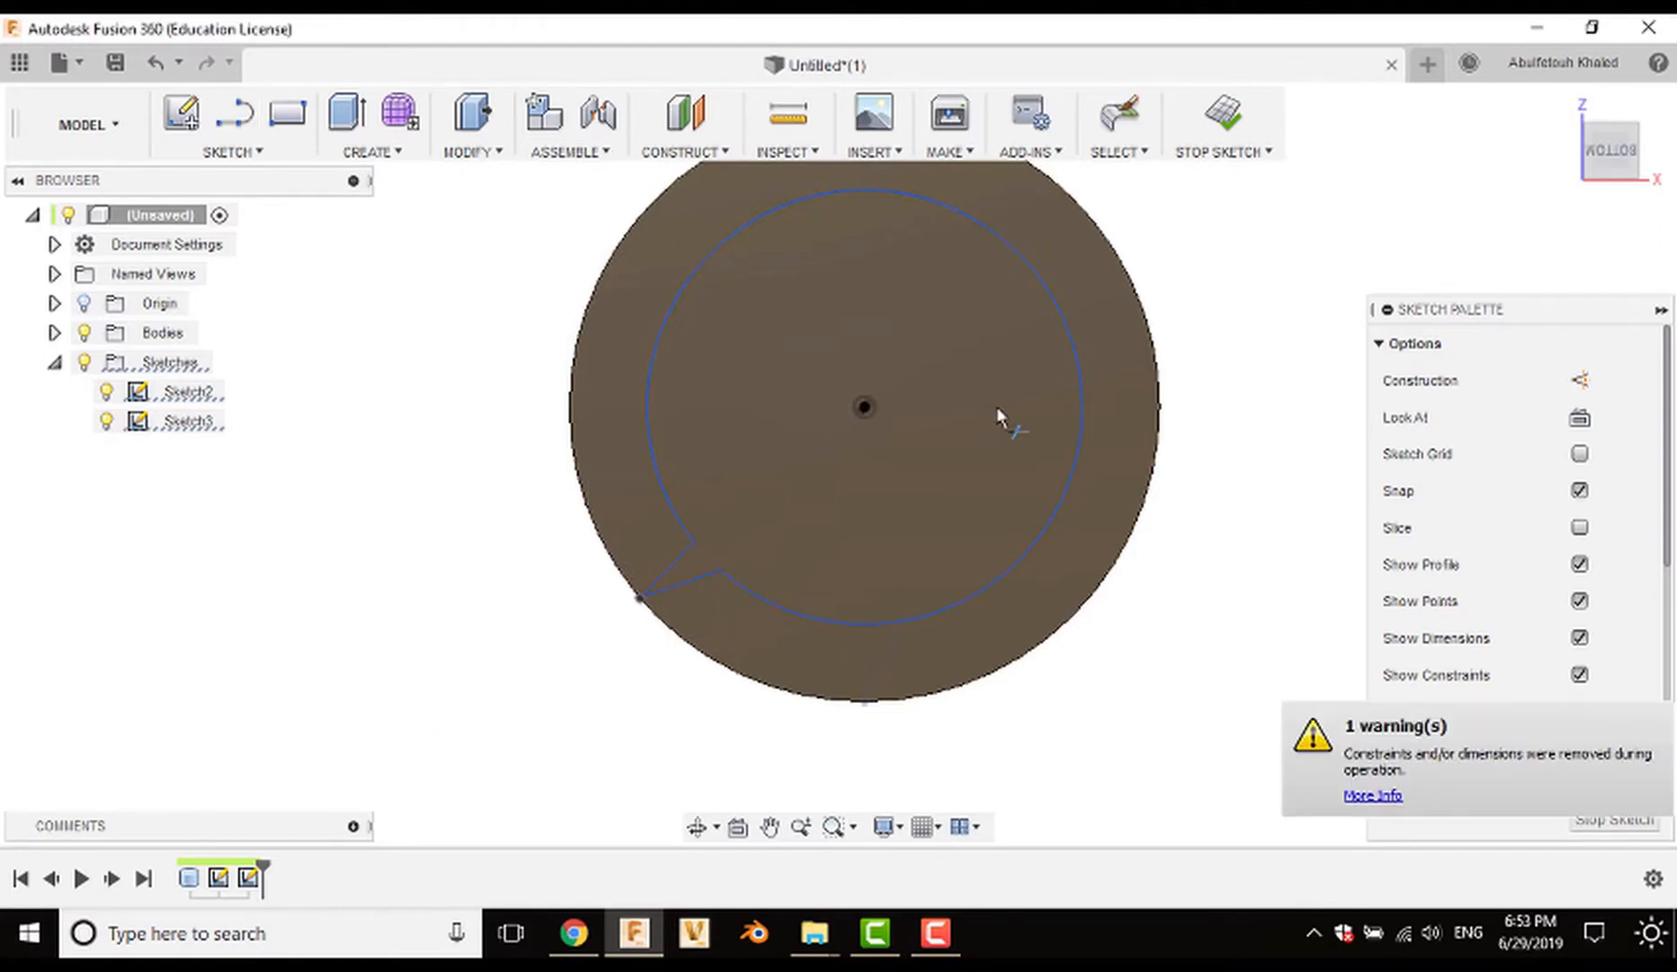
pyautogui.click(1225, 134)
# Step: In a new sketch on the vertical origin plane facing the back, draw a line from the bottom notch tip to the top notch tip
pyautogui.moveTo(892, 459)
pyautogui.keyDown('shift'); pyautogui.mouseDown(button='middle')
pyautogui.moveTo(1059, 559)
pyautogui.moveTo(948, 536)
pyautogui.moveTo(1037, 591)
pyautogui.moveTo(1194, 617)
pyautogui.moveTo(1202, 651)
pyautogui.mouseUp(button='middle'); pyautogui.keyUp('shift')
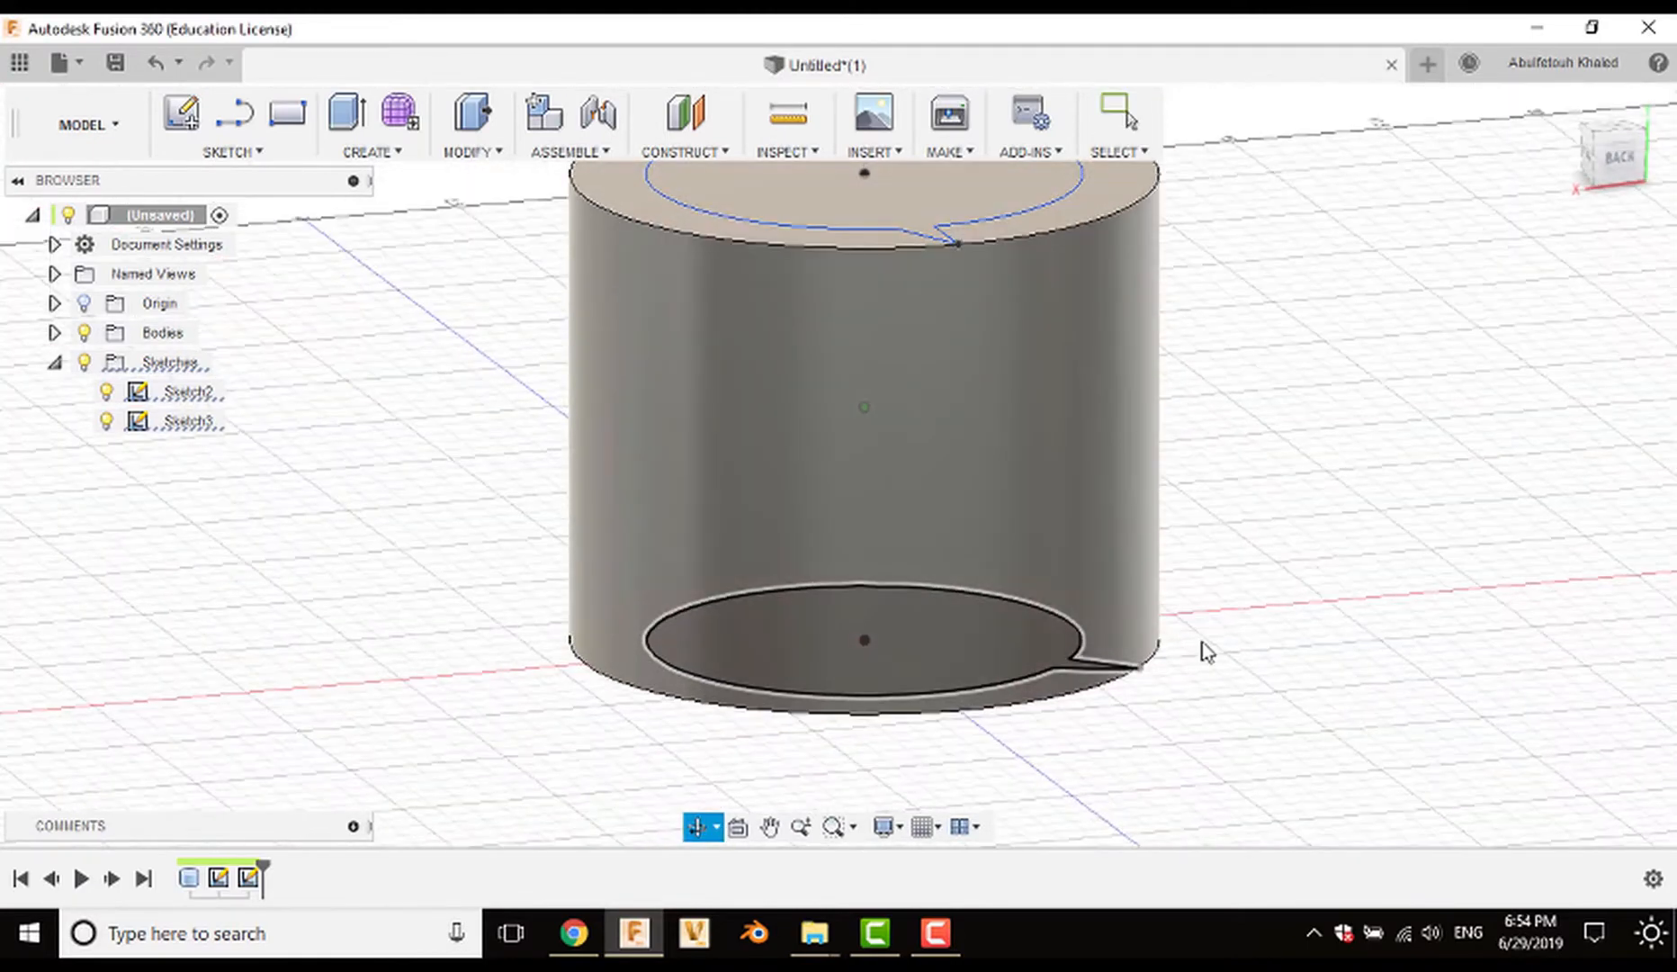
pyautogui.press('l')
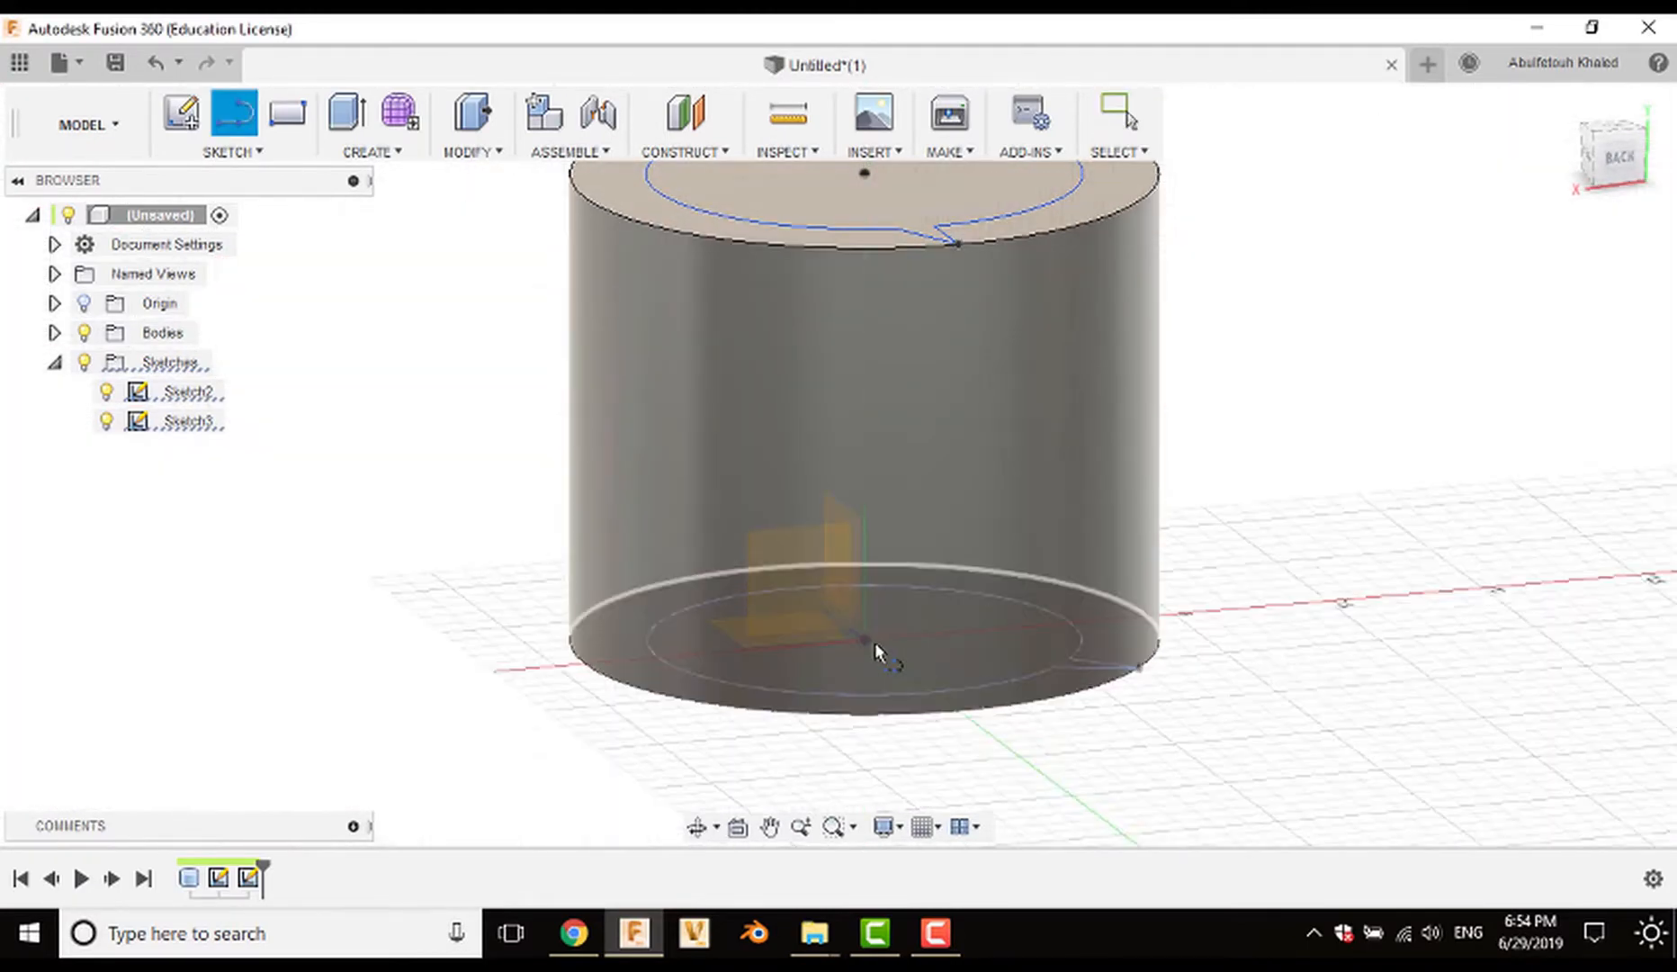
pyautogui.click(810, 599)
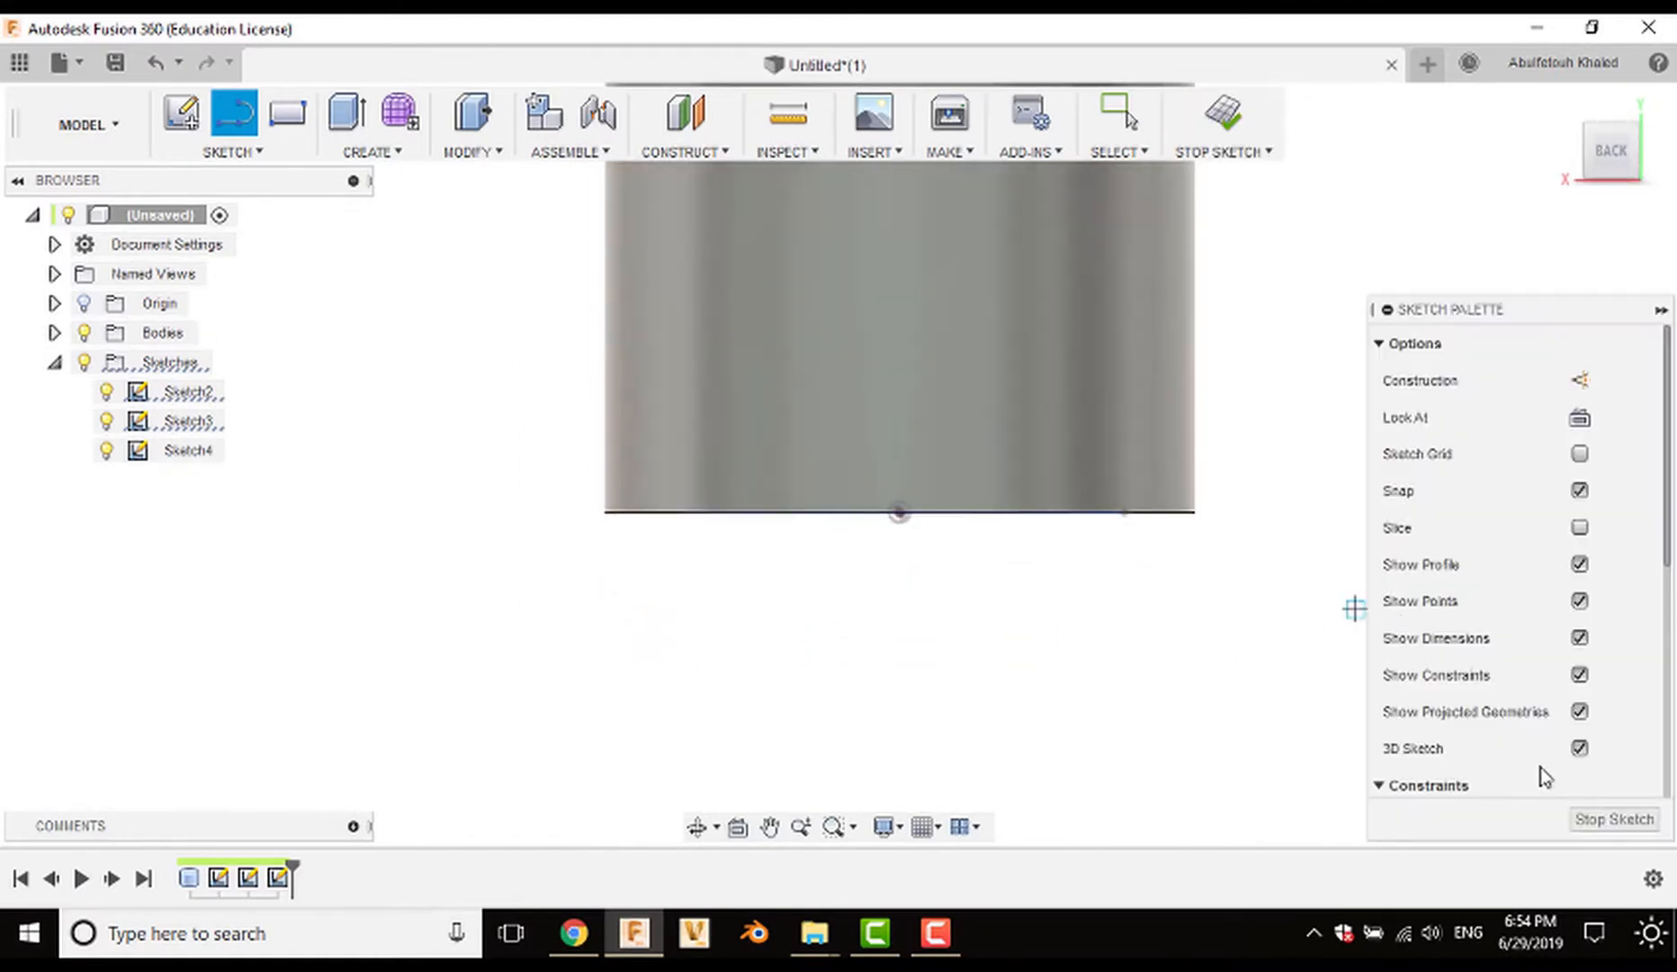
pyautogui.keyDown('shift'); pyautogui.moveTo(1208, 596); pyautogui.dragTo(1061, 700, button='middle'); pyautogui.keyUp('shift')
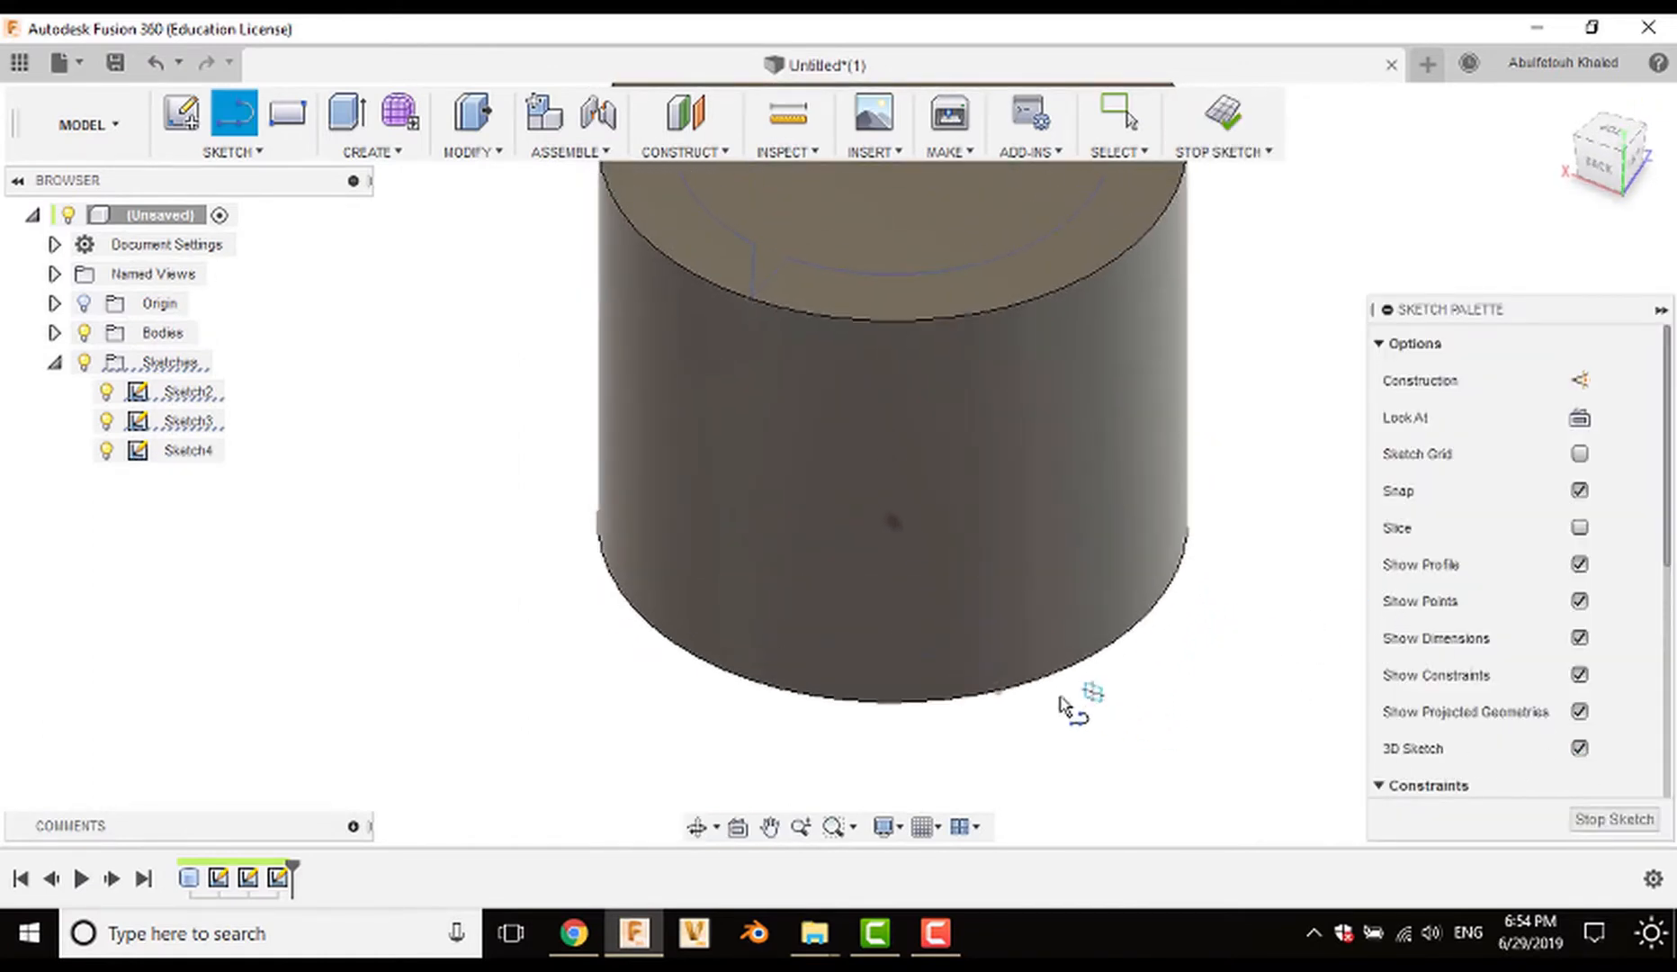
pyautogui.click(997, 697)
pyautogui.moveTo(1190, 458); pyautogui.dragTo(1071, 683, button='middle')
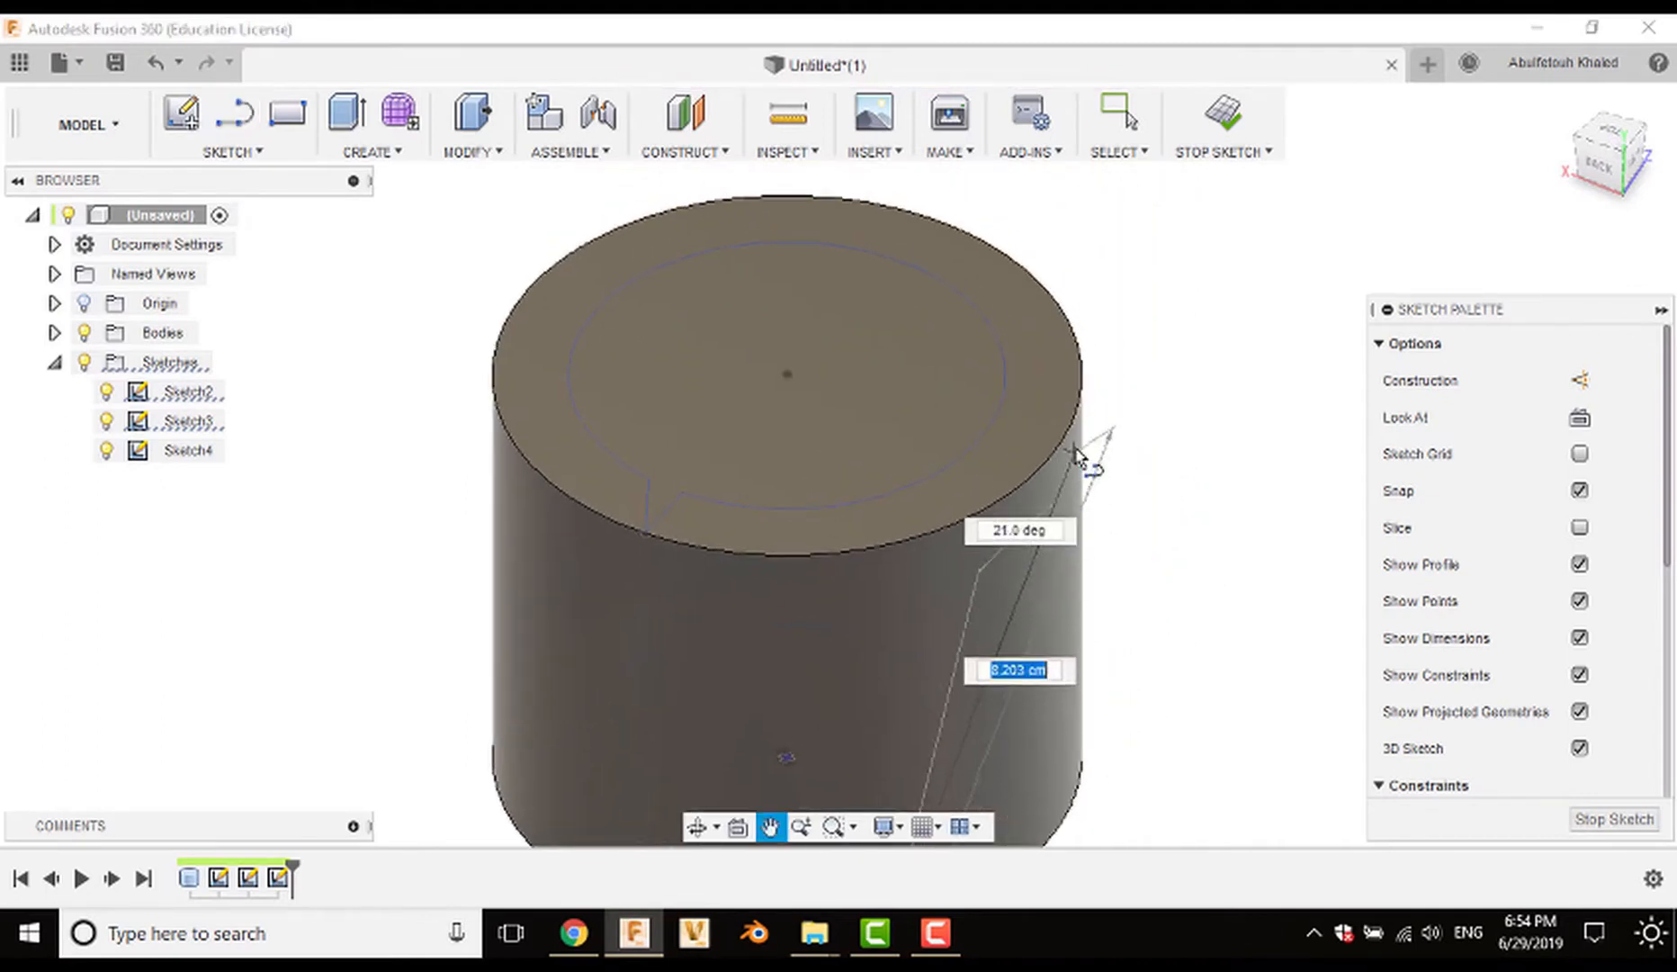
pyautogui.click(649, 532)
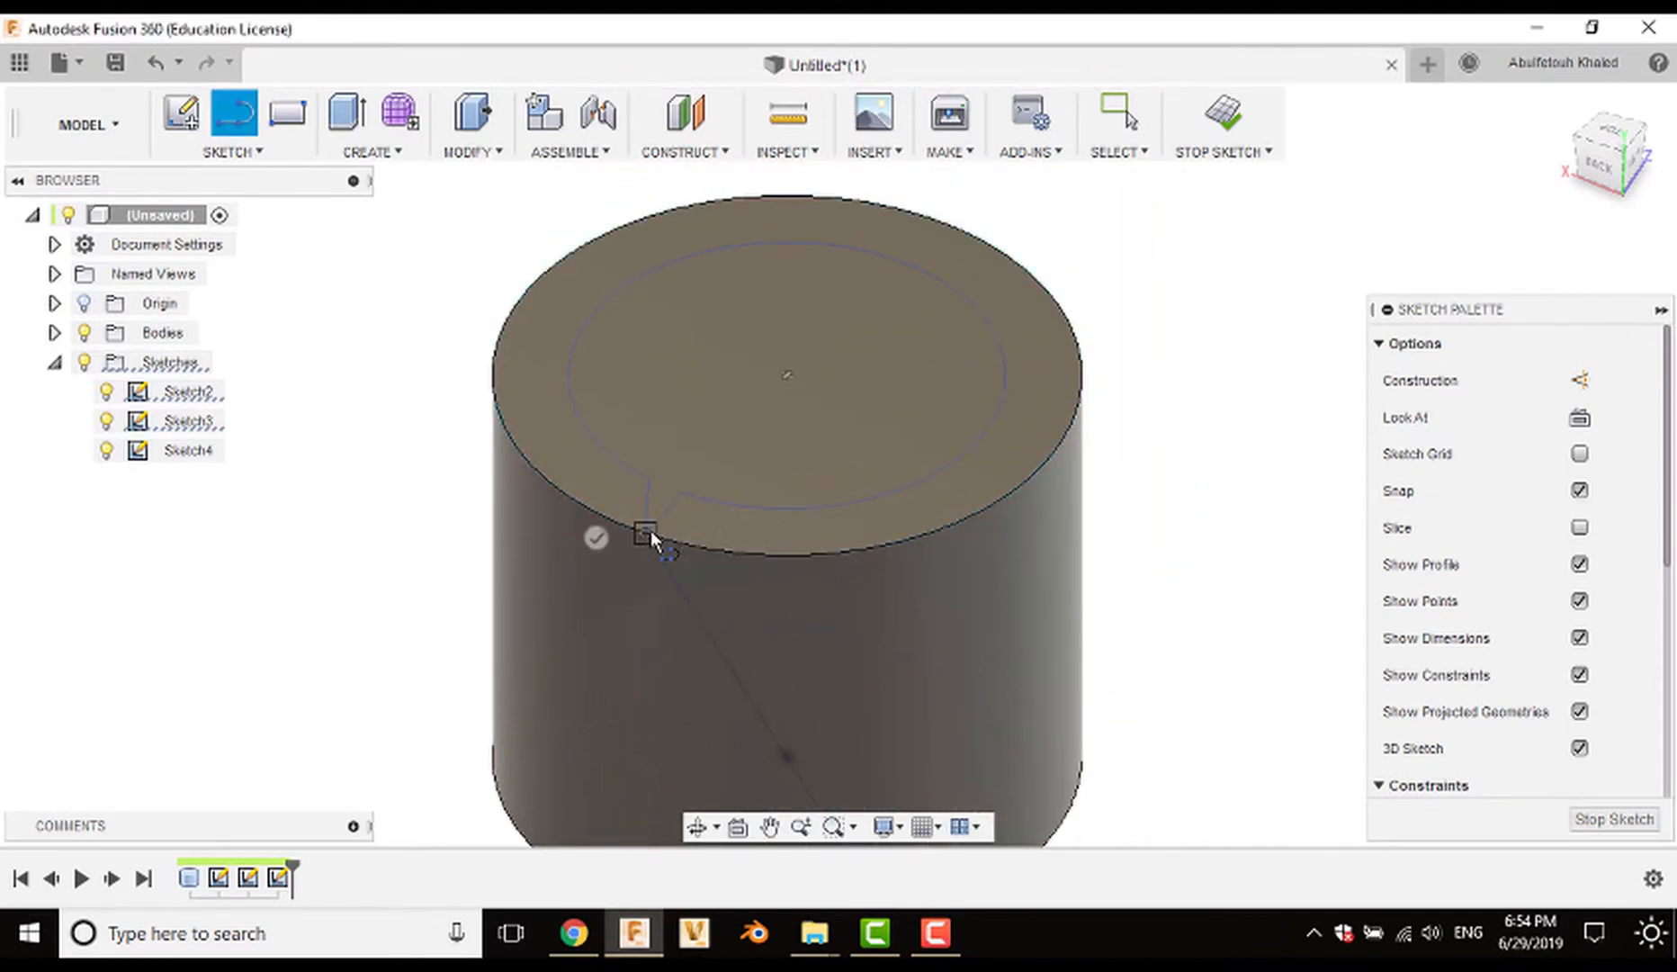
pyautogui.click(1222, 115)
# Step: Start Project to Surface in a new sketch on the vertical origin plane facing the back, with the cylinder's side as the target face
pyautogui.keyDown('shift'); pyautogui.moveTo(927, 581); pyautogui.dragTo(977, 503, button='middle'); pyautogui.keyUp('shift')
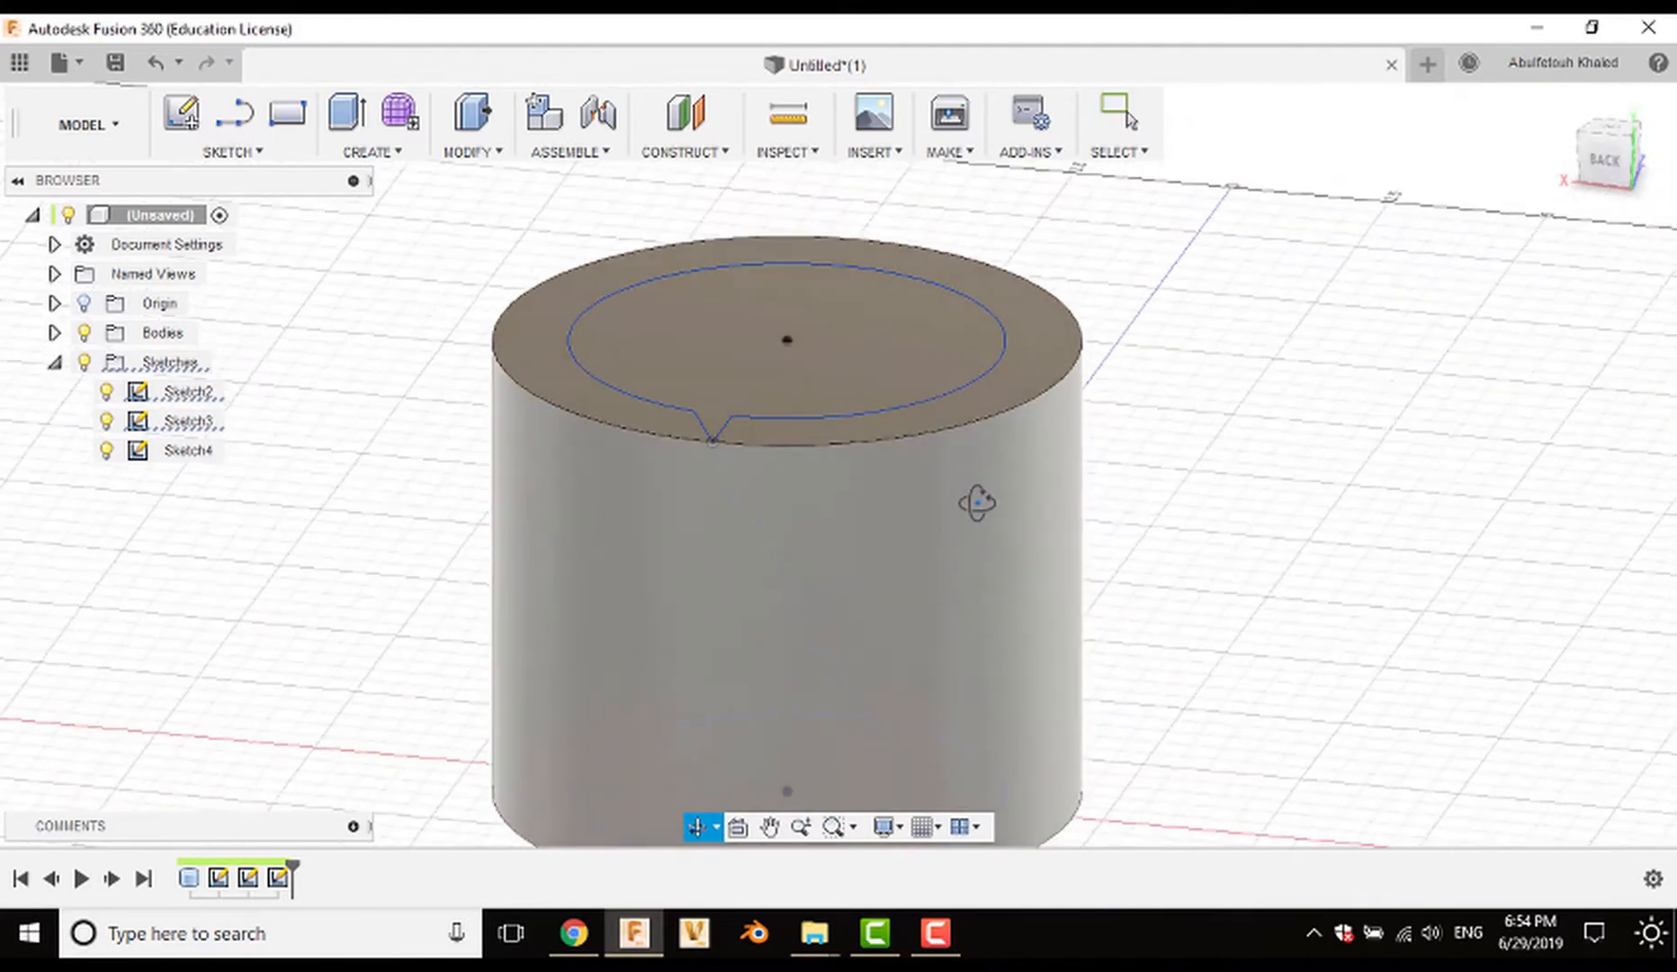
pyautogui.click(1606, 159)
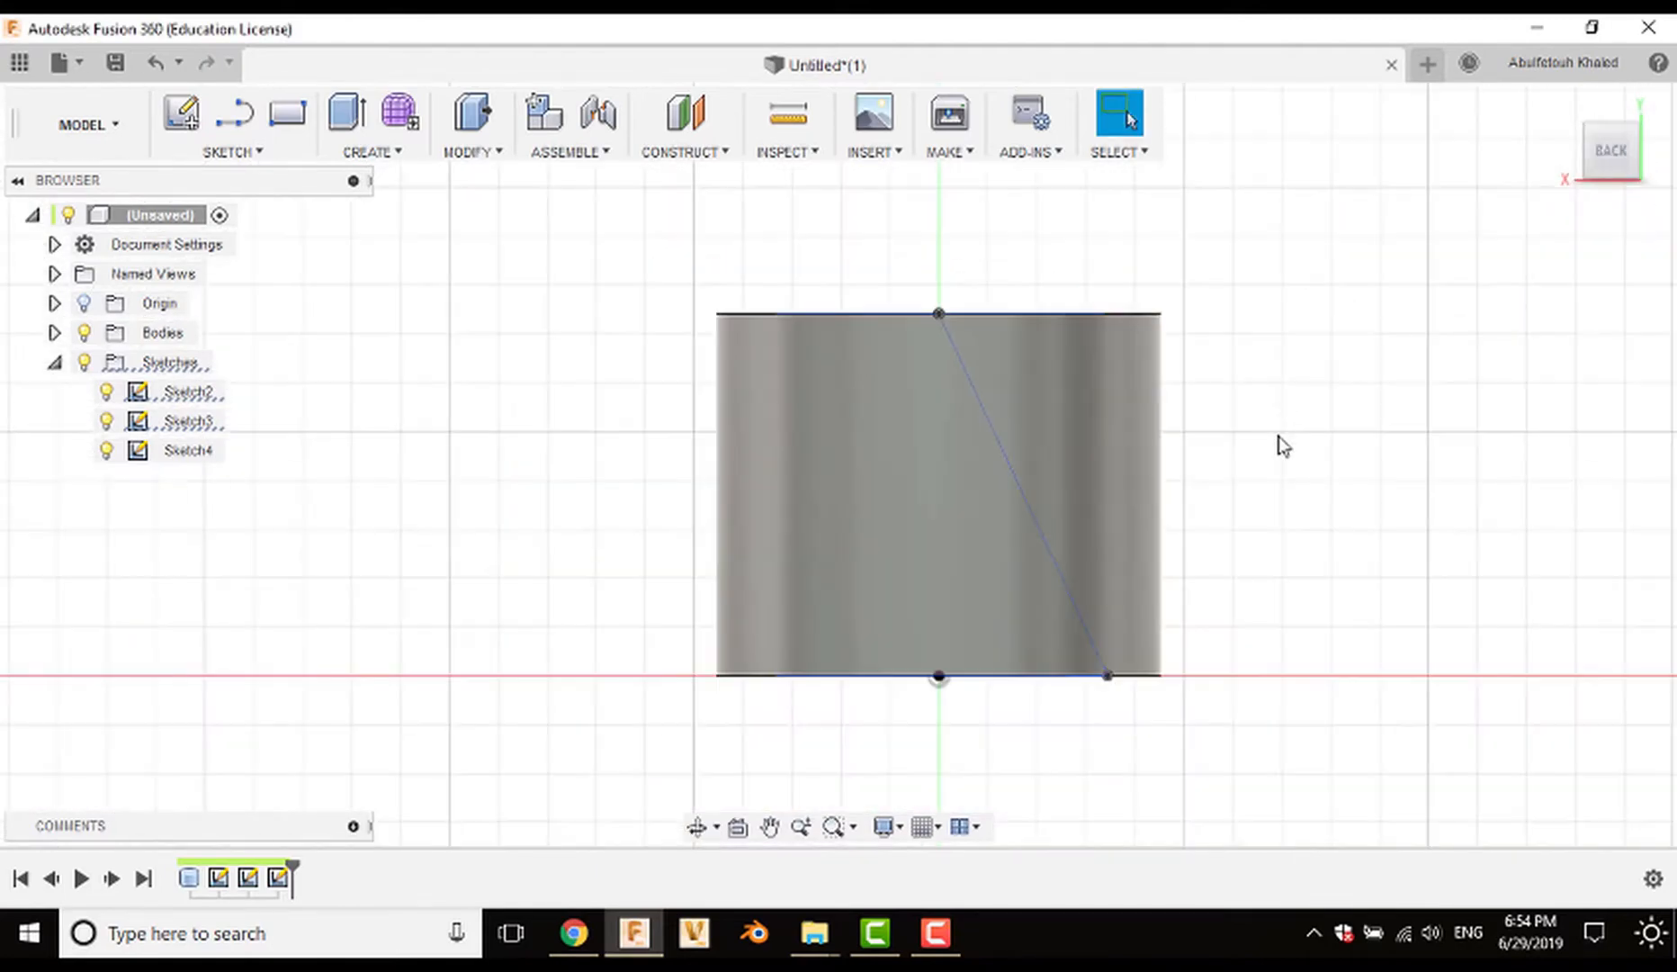
pyautogui.click(236, 153)
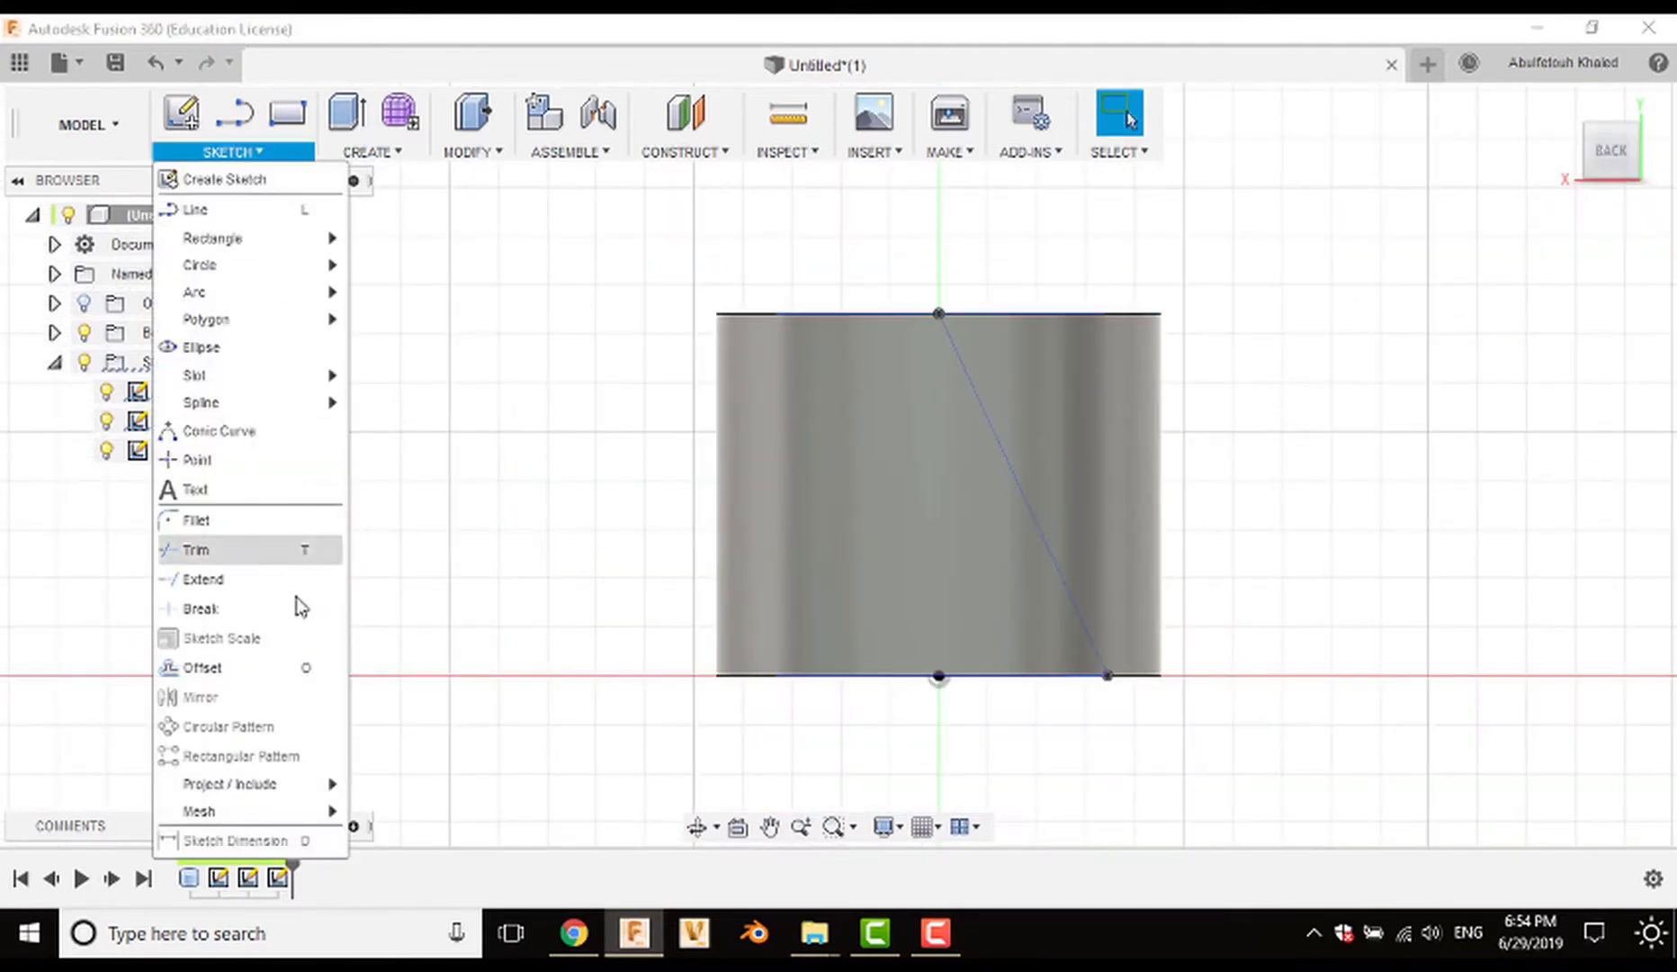
pyautogui.moveTo(257, 792)
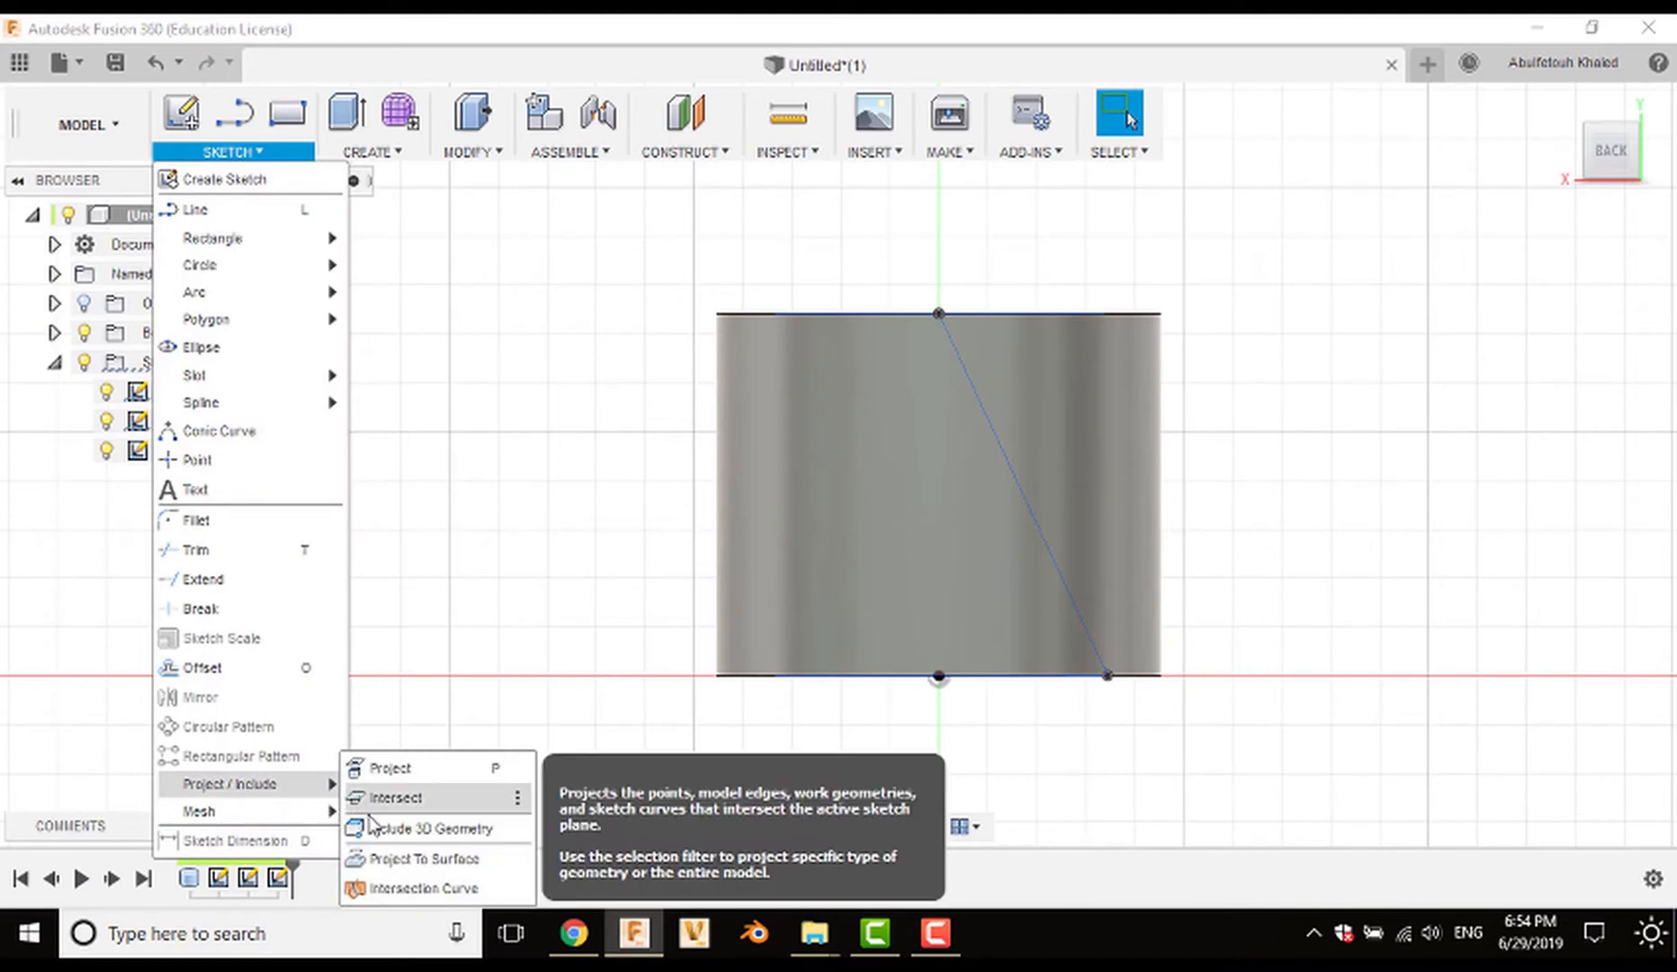
pyautogui.click(398, 859)
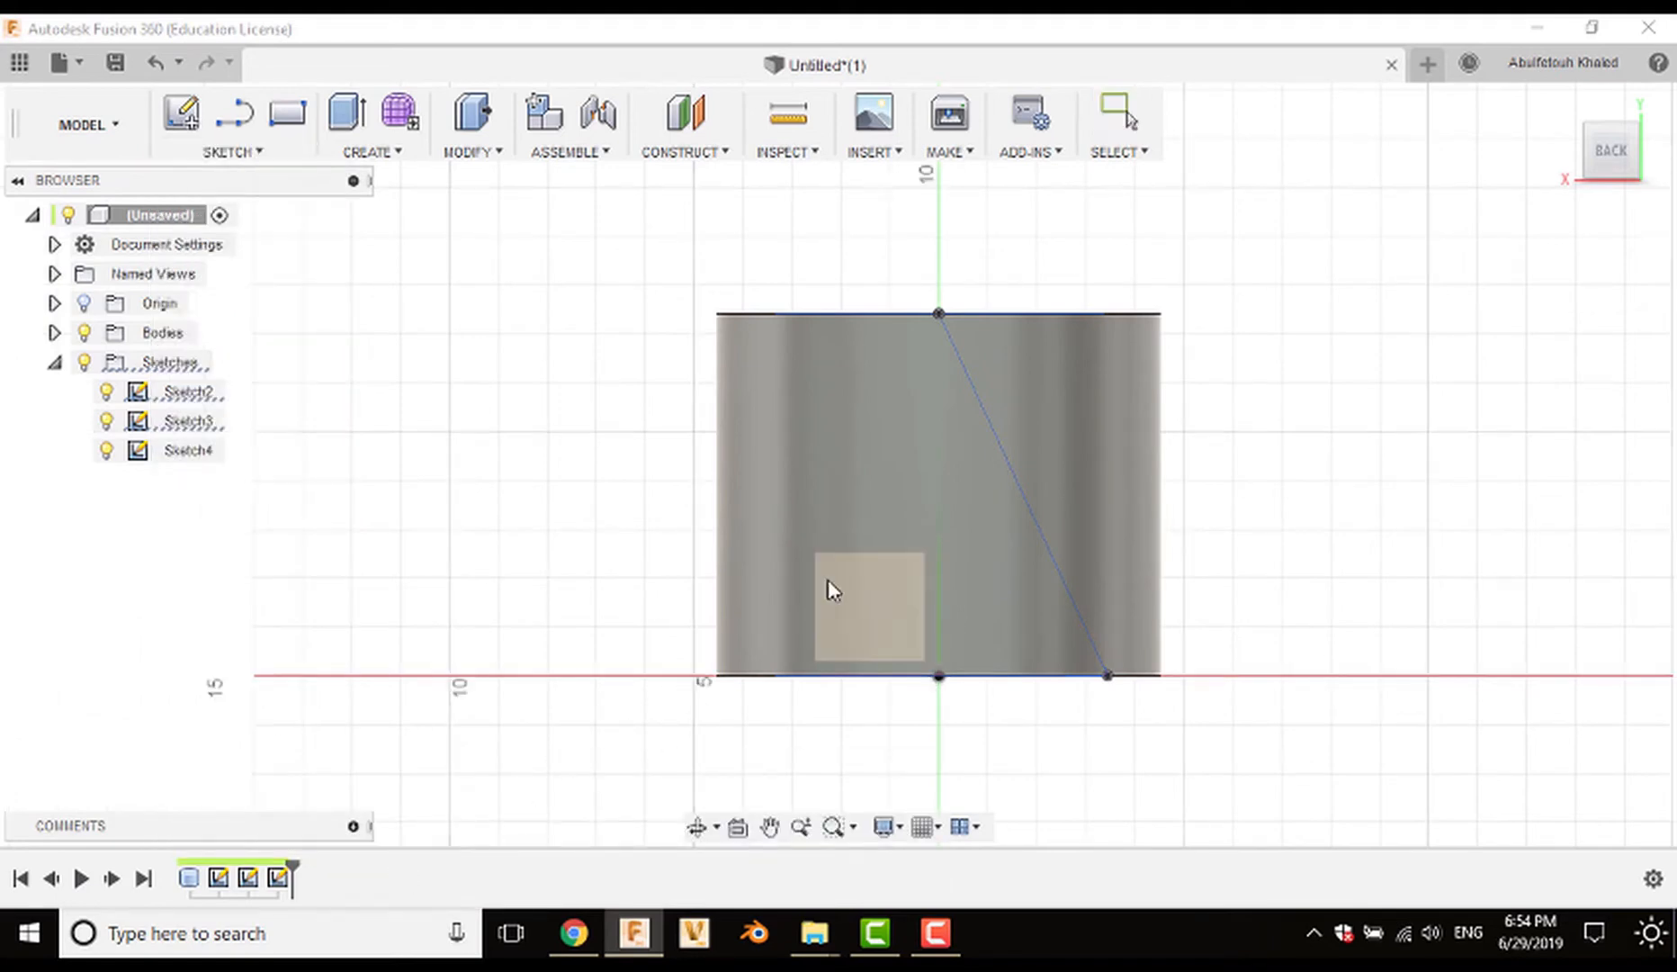
pyautogui.click(865, 603)
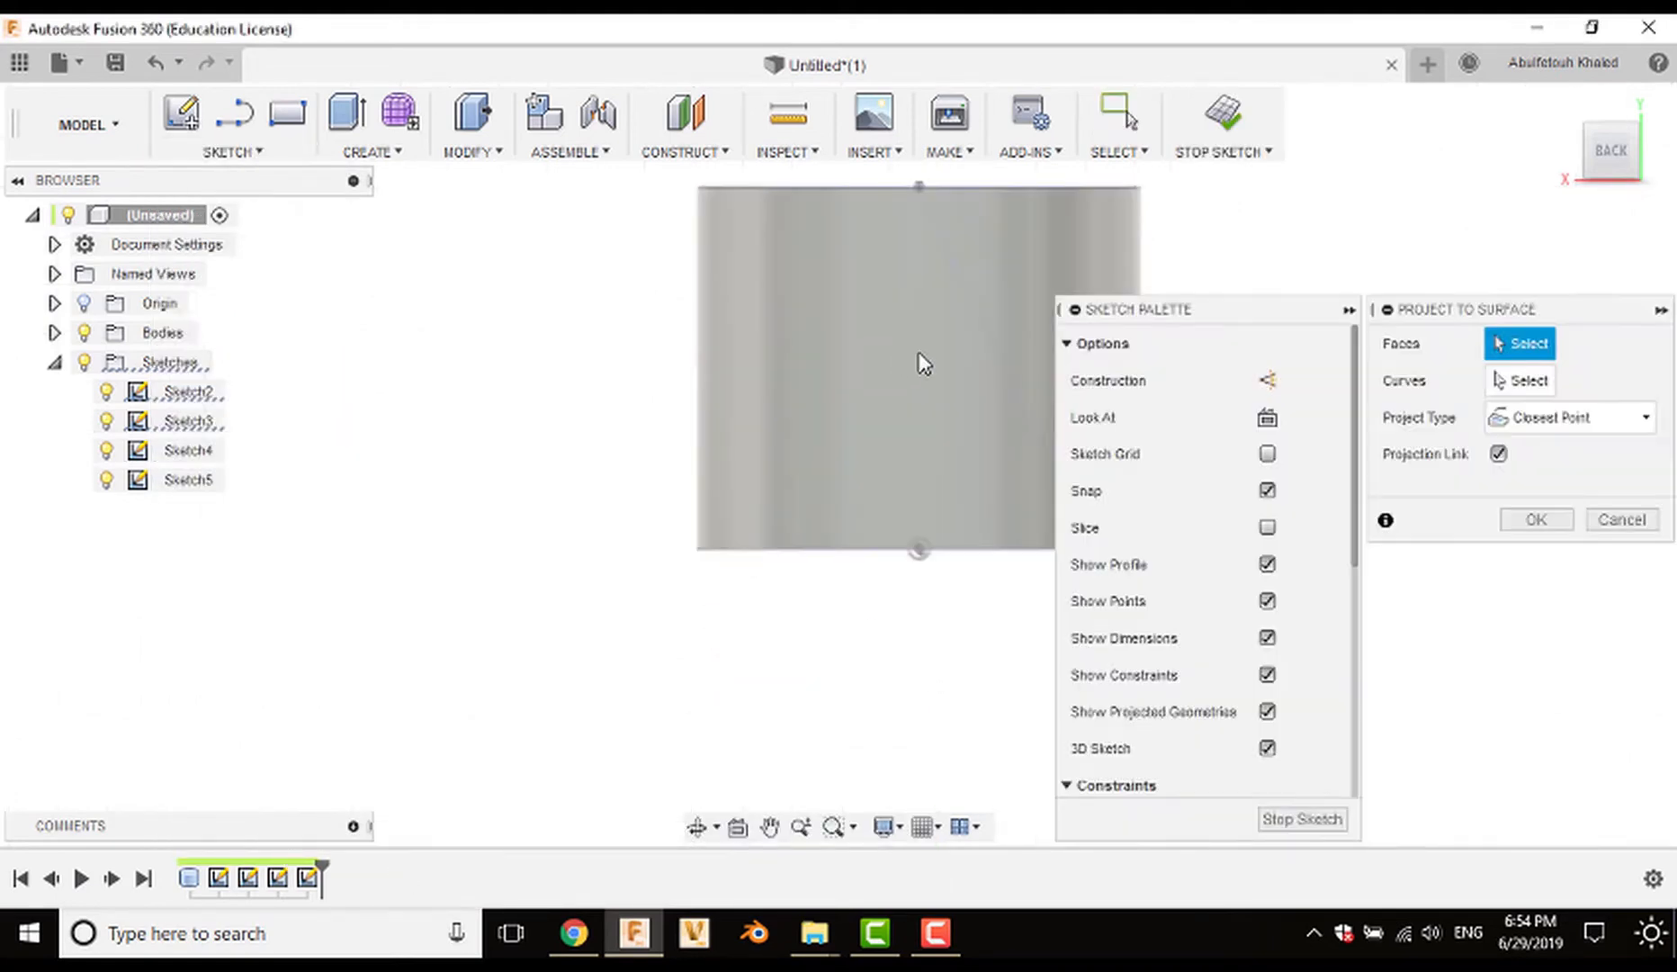
pyautogui.click(891, 375)
# Step: Project the diagonal line onto the cylinder's side using Along Vector with the Z axis as direction, and finish the sketch
pyautogui.click(1518, 385)
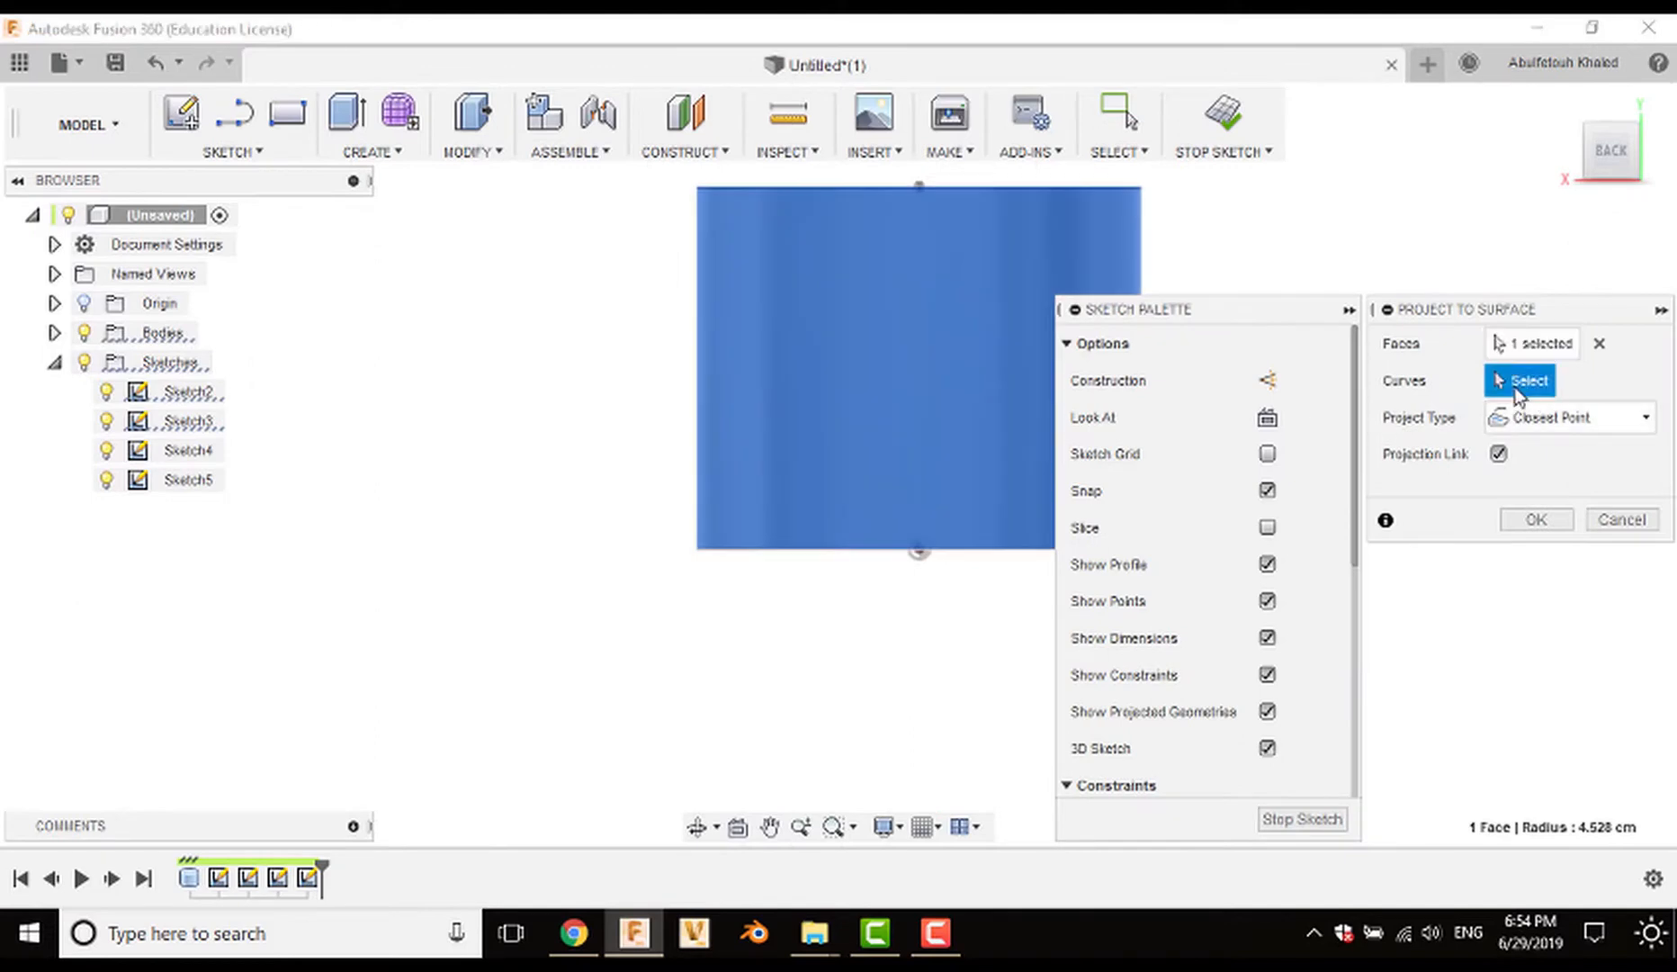
pyautogui.click(1012, 369)
pyautogui.click(1570, 418)
pyautogui.click(1552, 481)
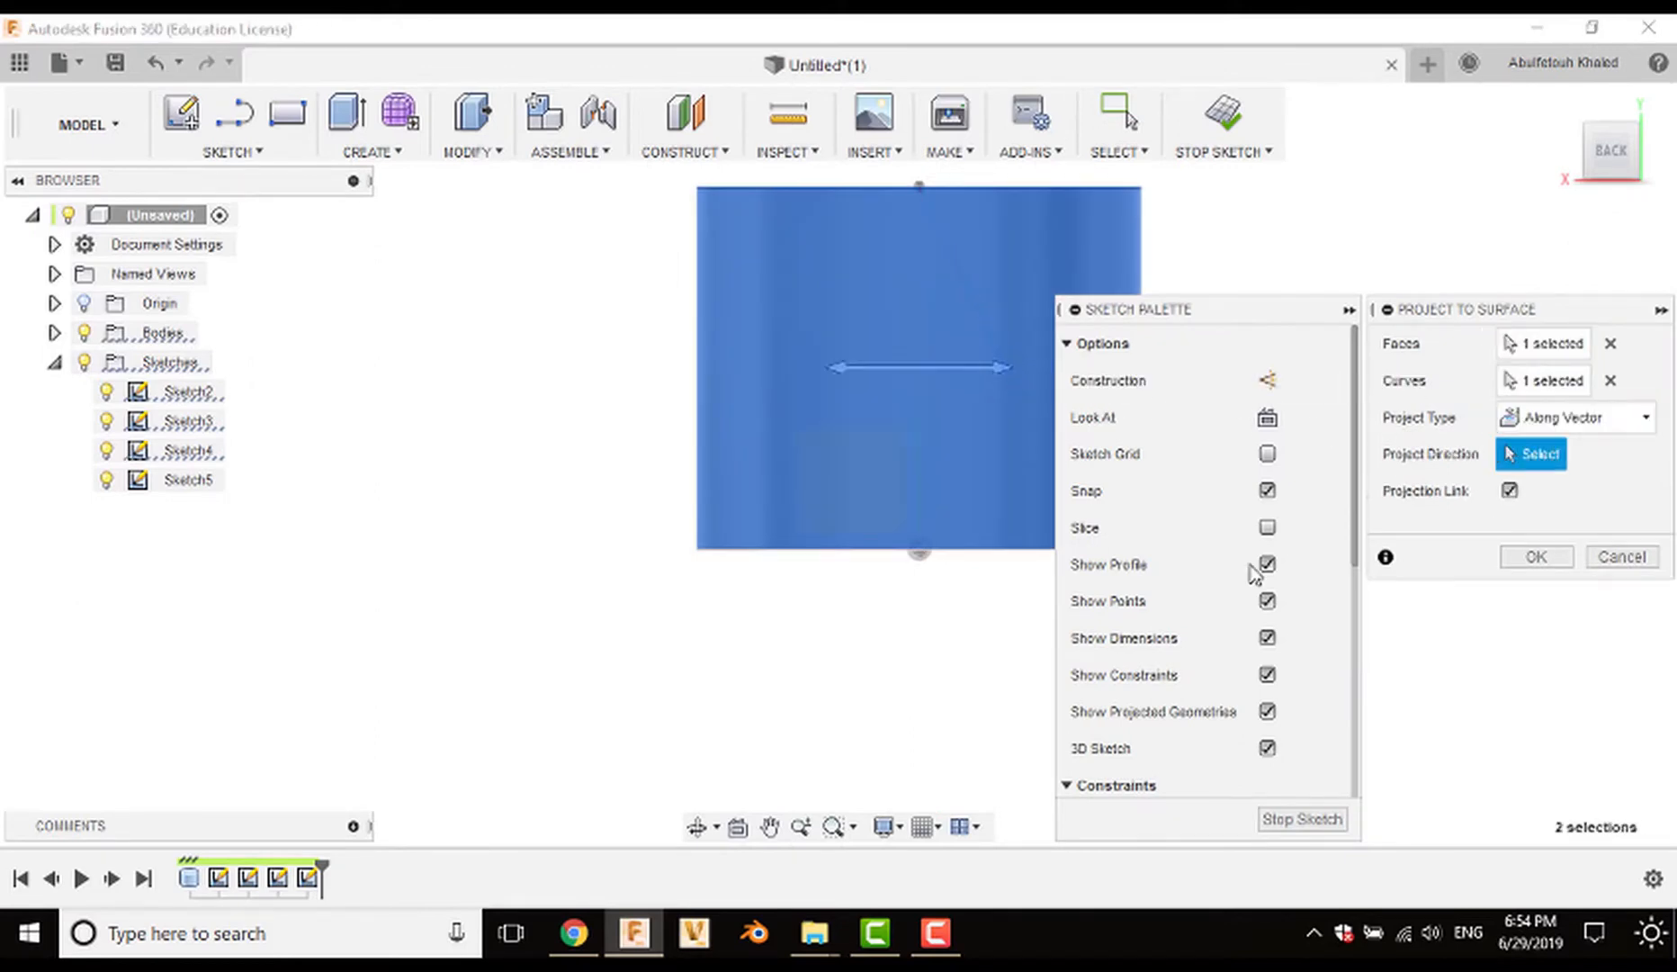
pyautogui.keyDown('shift'); pyautogui.moveTo(948, 640); pyautogui.dragTo(936, 561, button='middle'); pyautogui.keyUp('shift')
pyautogui.click(921, 622)
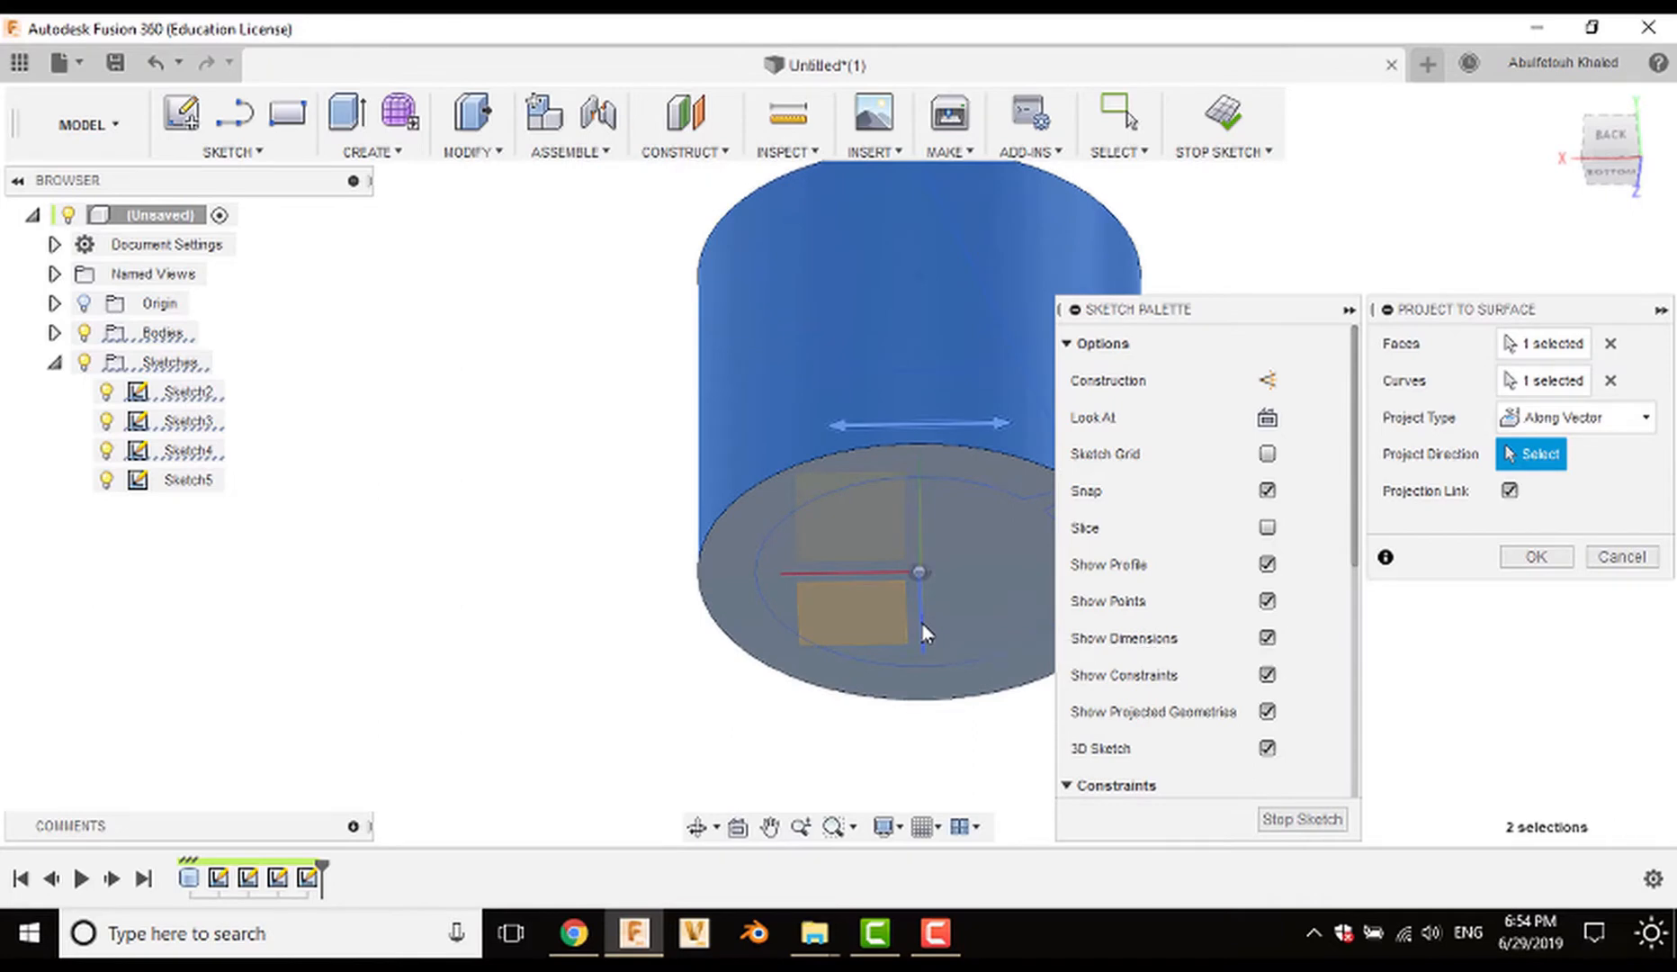
pyautogui.click(1528, 561)
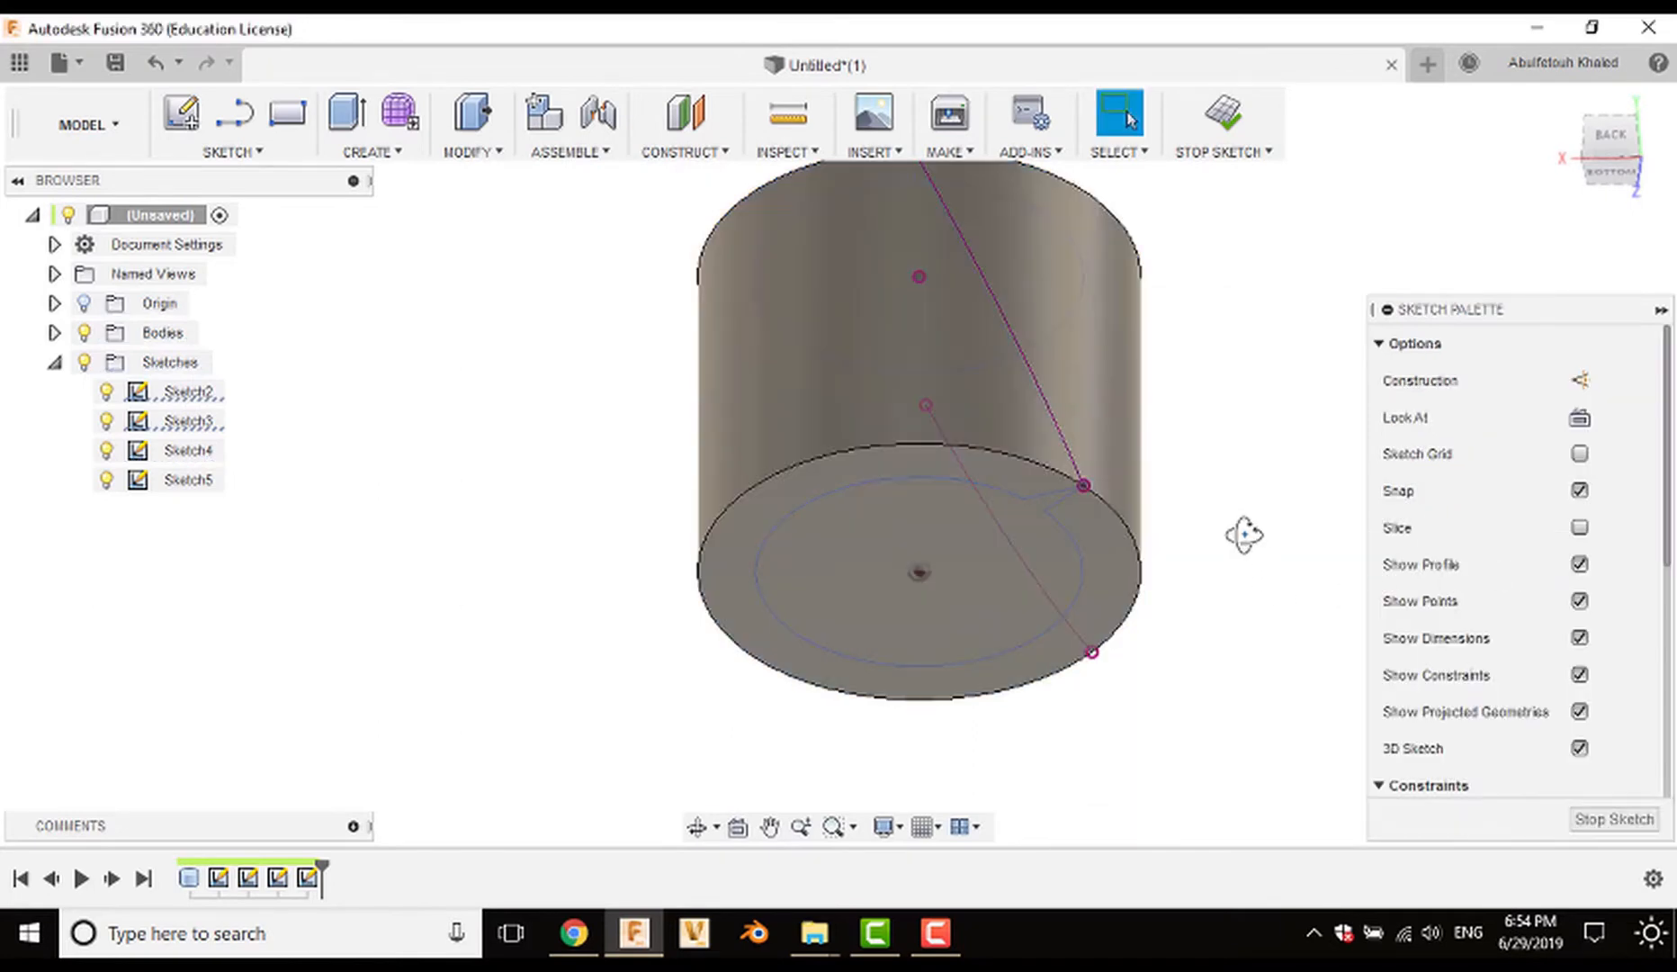
pyautogui.keyDown('shift'); pyautogui.moveTo(1245, 535); pyautogui.dragTo(1242, 602, button='middle'); pyautogui.keyUp('shift')
pyautogui.click(1224, 112)
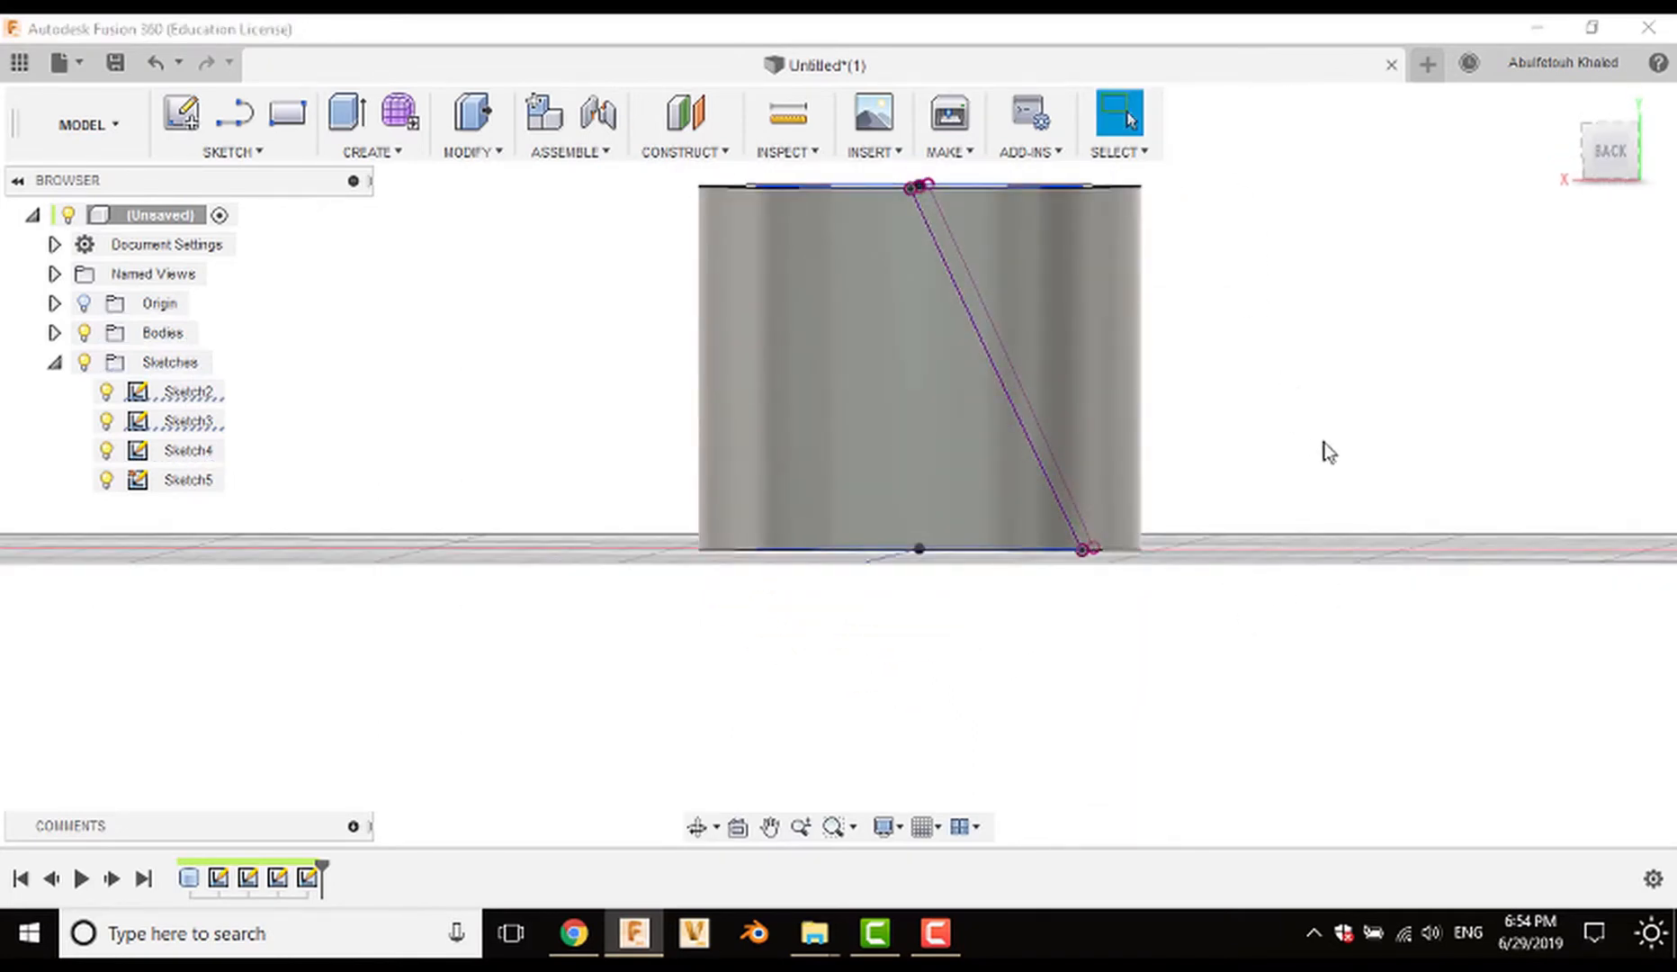
# Step: Cut both top-face sketch regions with a Two Sides extrude, Side 1 at -7.343 cm and Side 2 slightly inward, leaving thin end discs
pyautogui.keyDown('shift'); pyautogui.moveTo(1213, 506); pyautogui.dragTo(1347, 480, button='middle'); pyautogui.keyUp('shift')
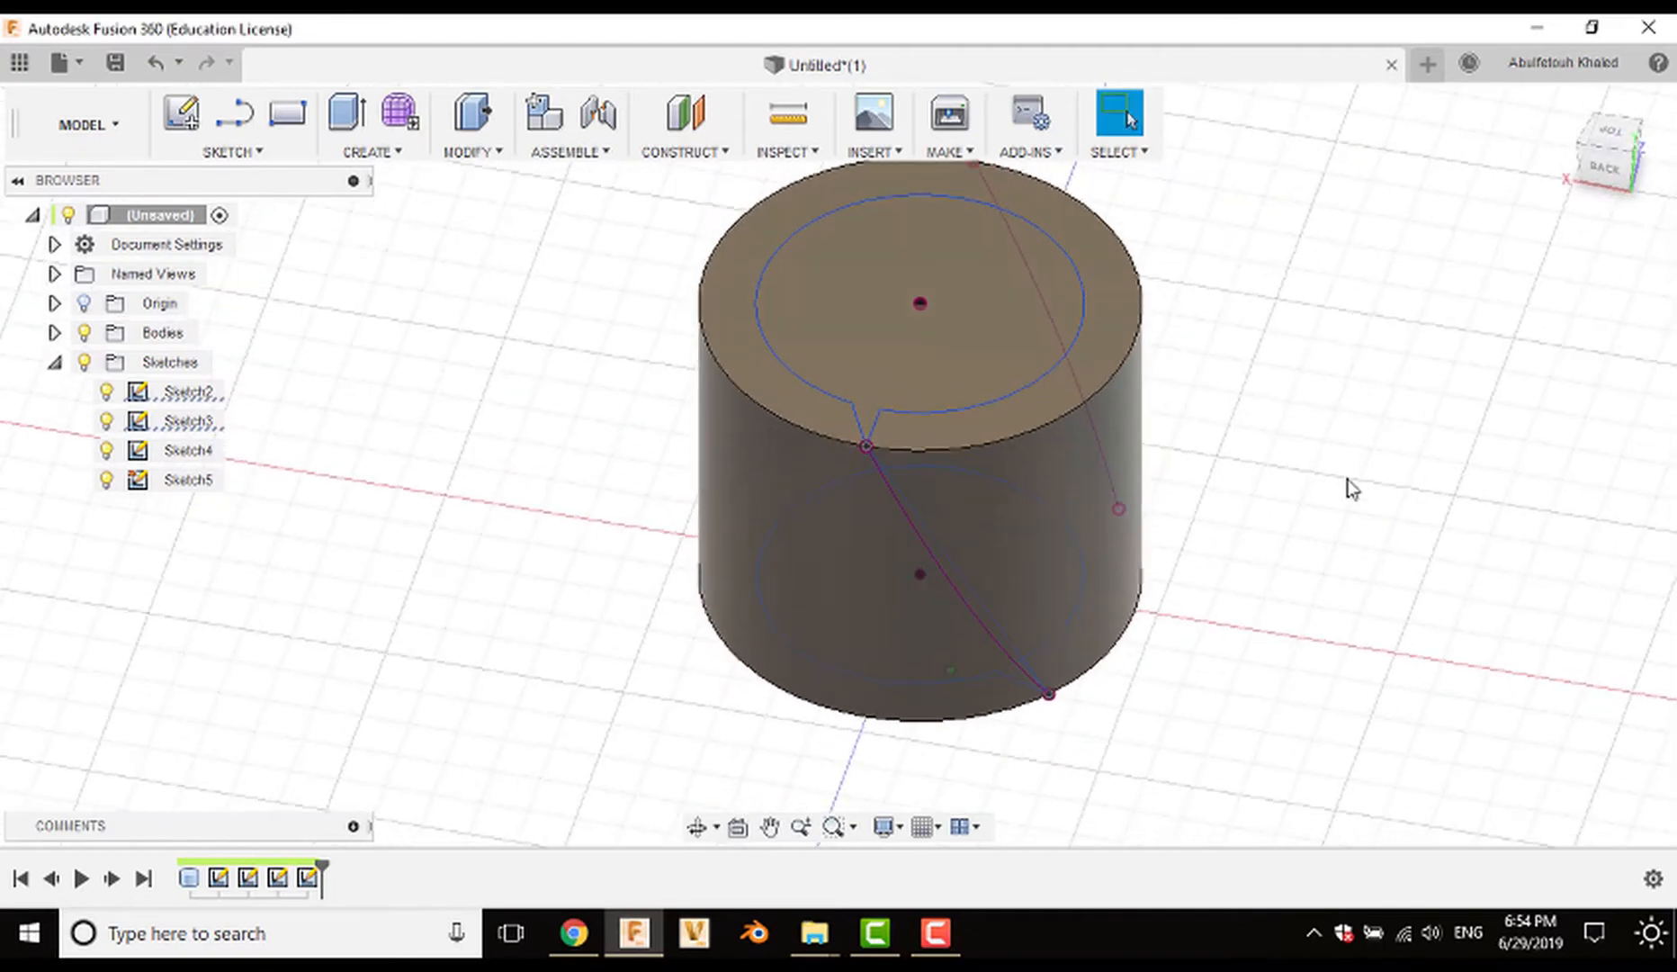
pyautogui.keyDown('shift'); pyautogui.moveTo(1287, 647); pyautogui.dragTo(1295, 586, button='middle'); pyautogui.keyUp('shift')
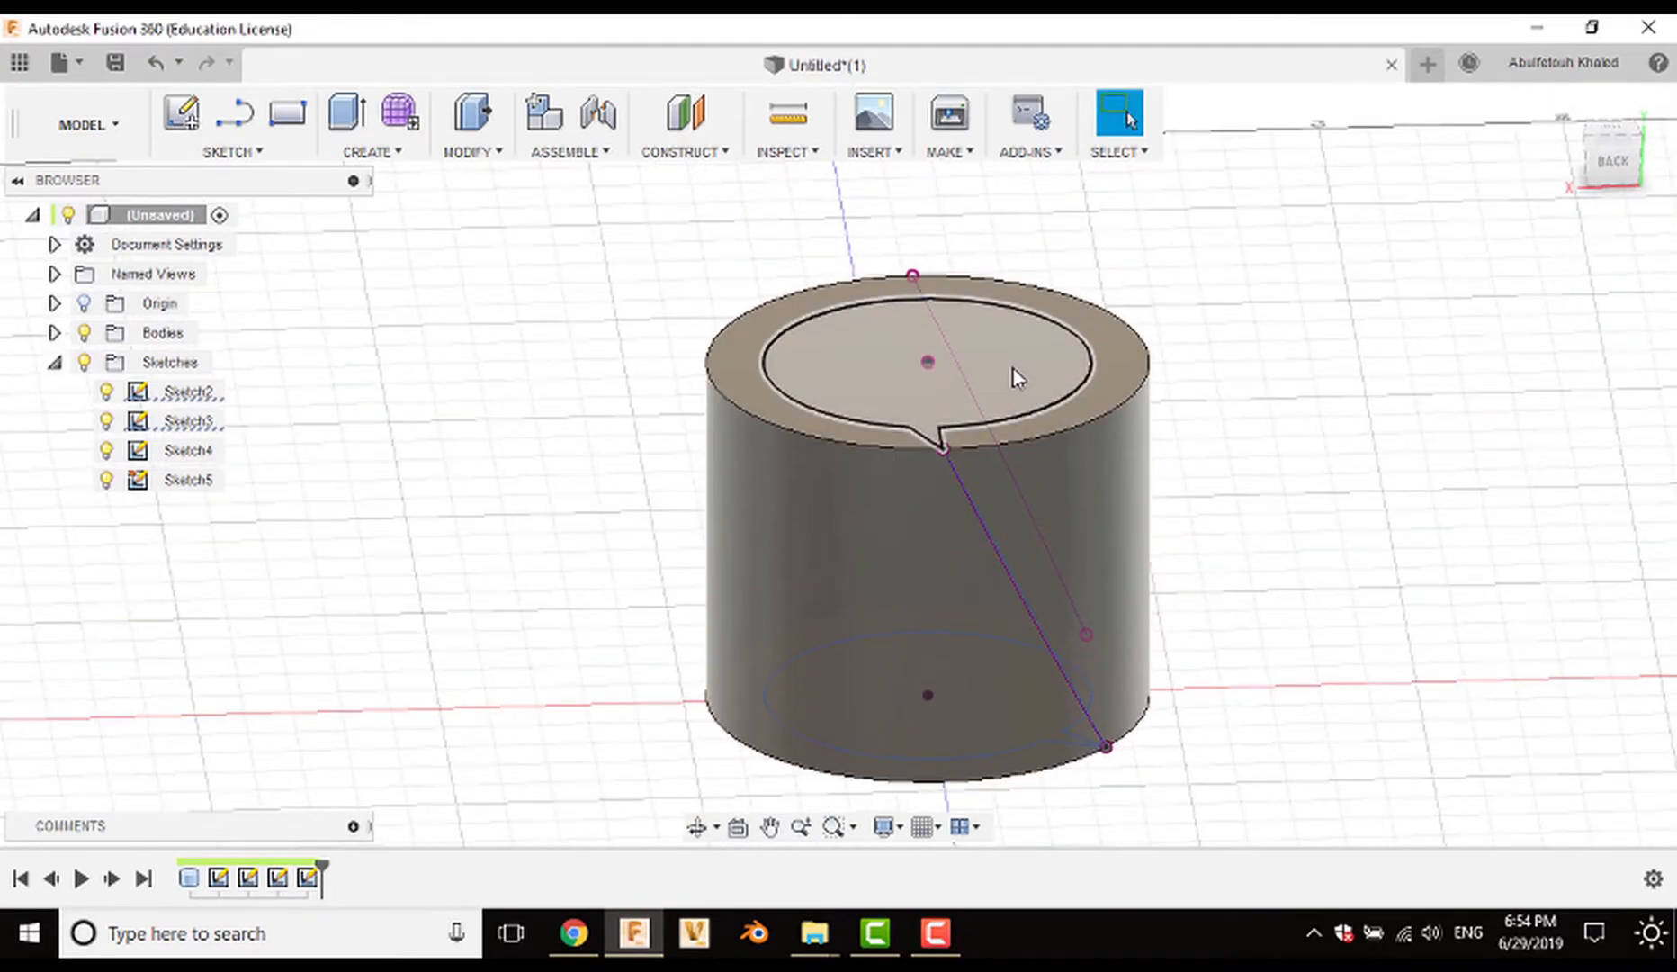
pyautogui.press('e')
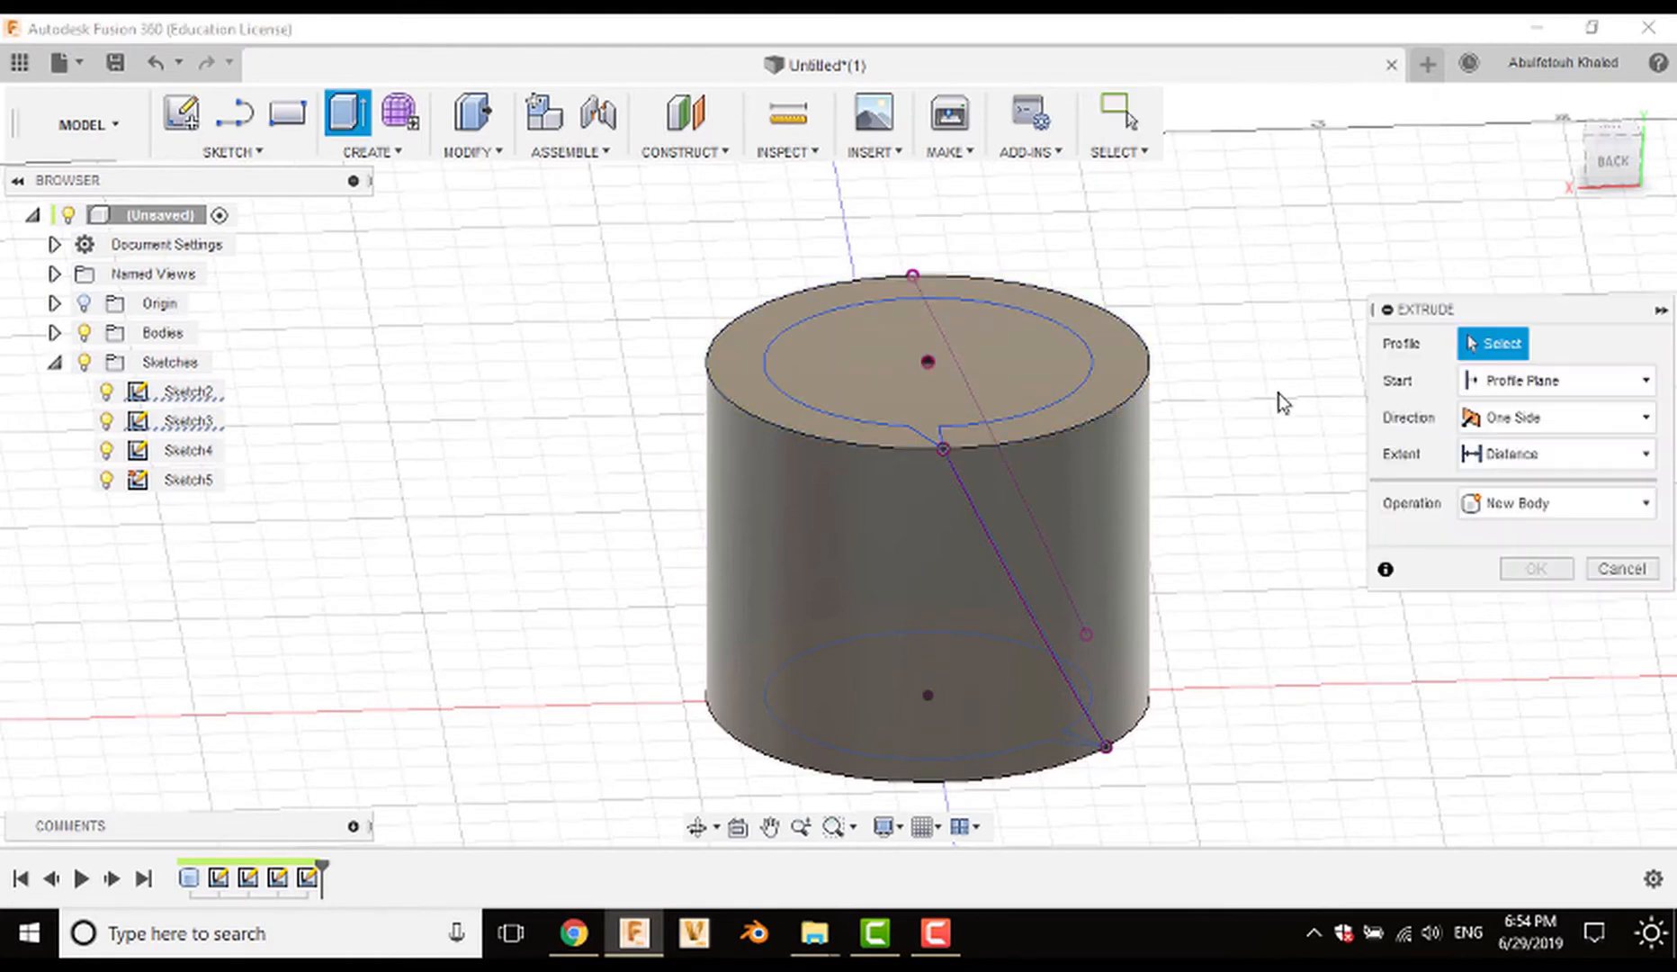
pyautogui.click(1060, 380)
pyautogui.click(1089, 379)
pyautogui.click(1073, 412)
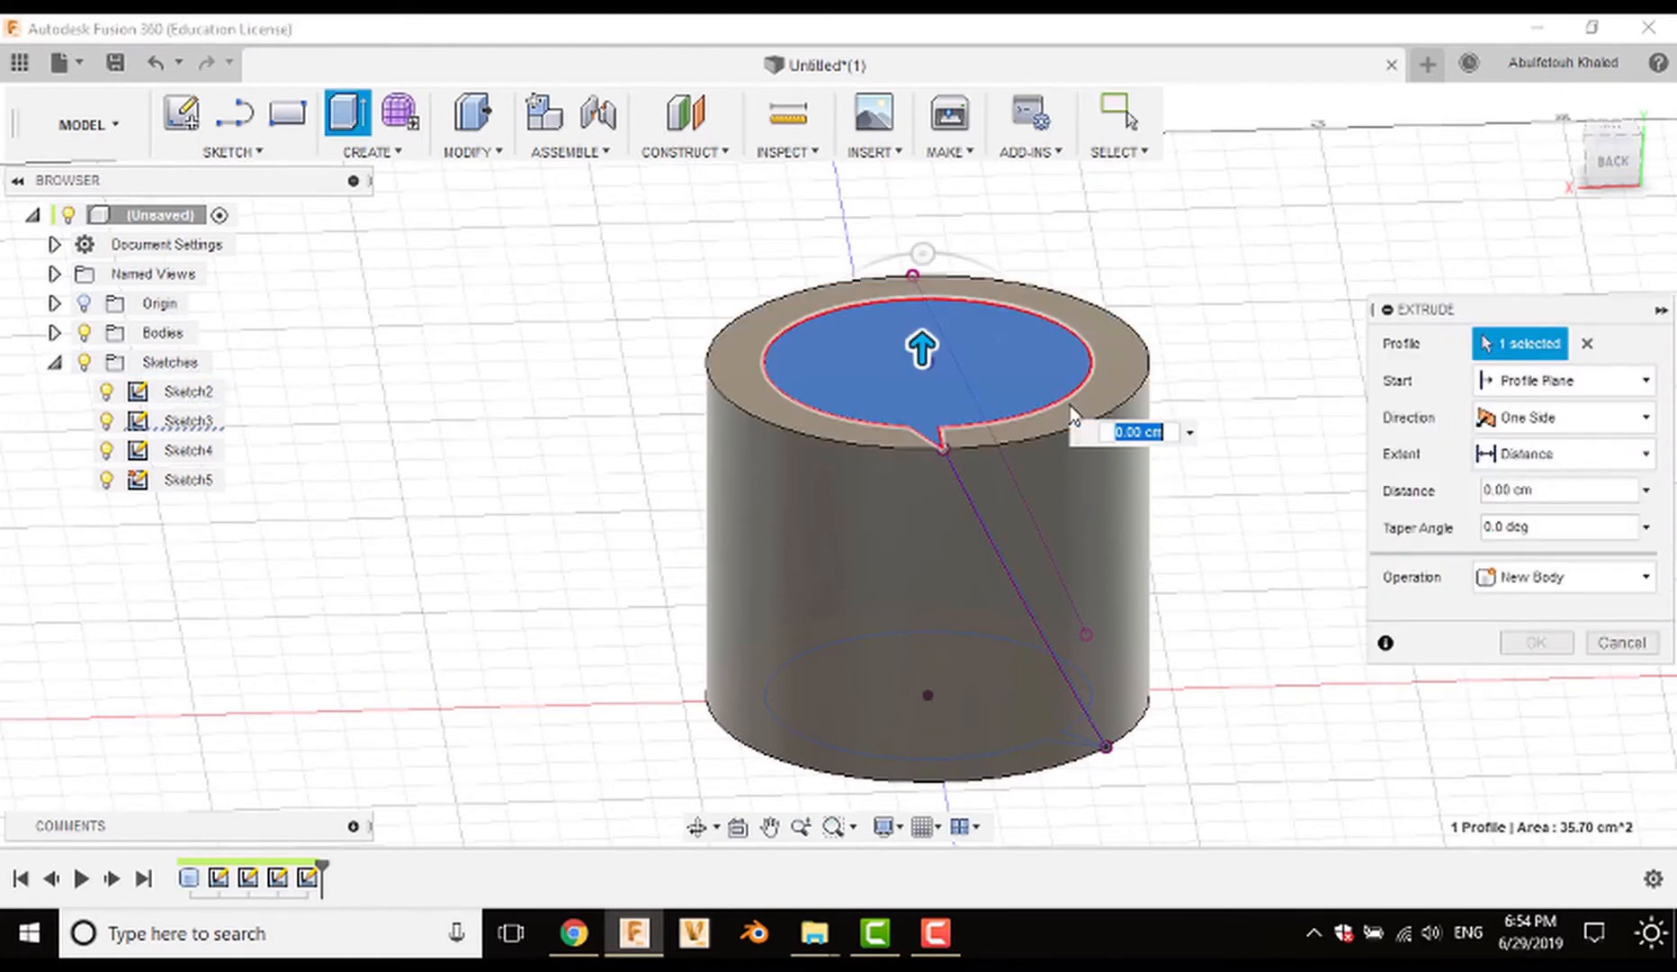
pyautogui.click(1079, 412)
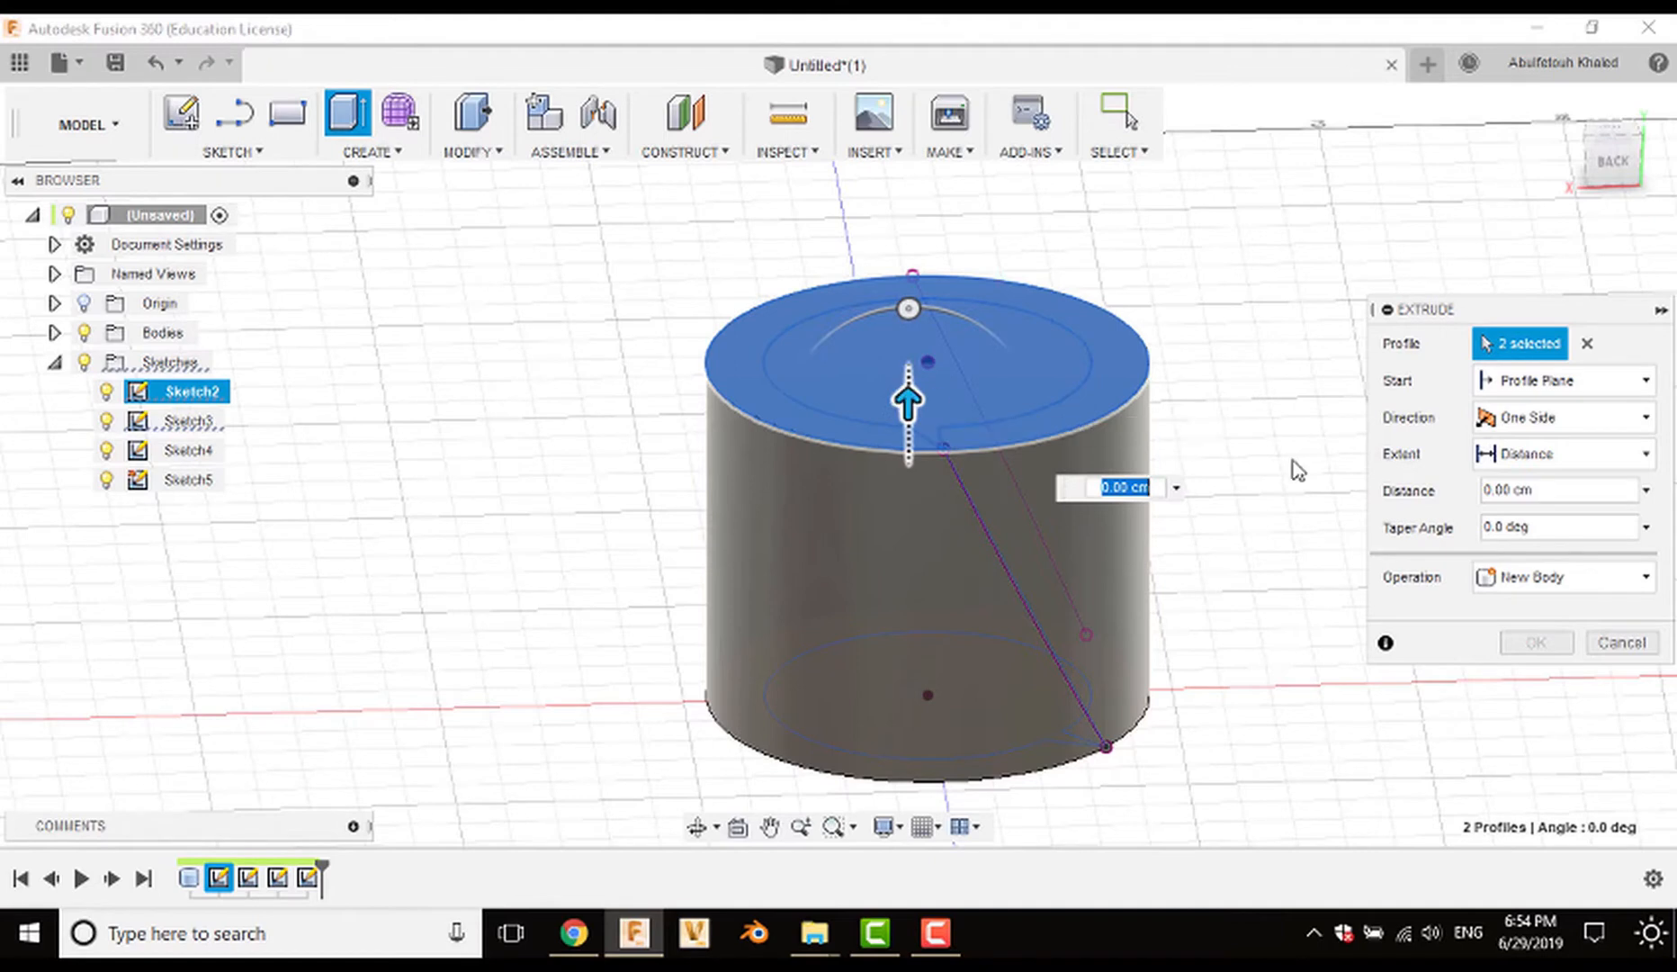
pyautogui.click(1549, 420)
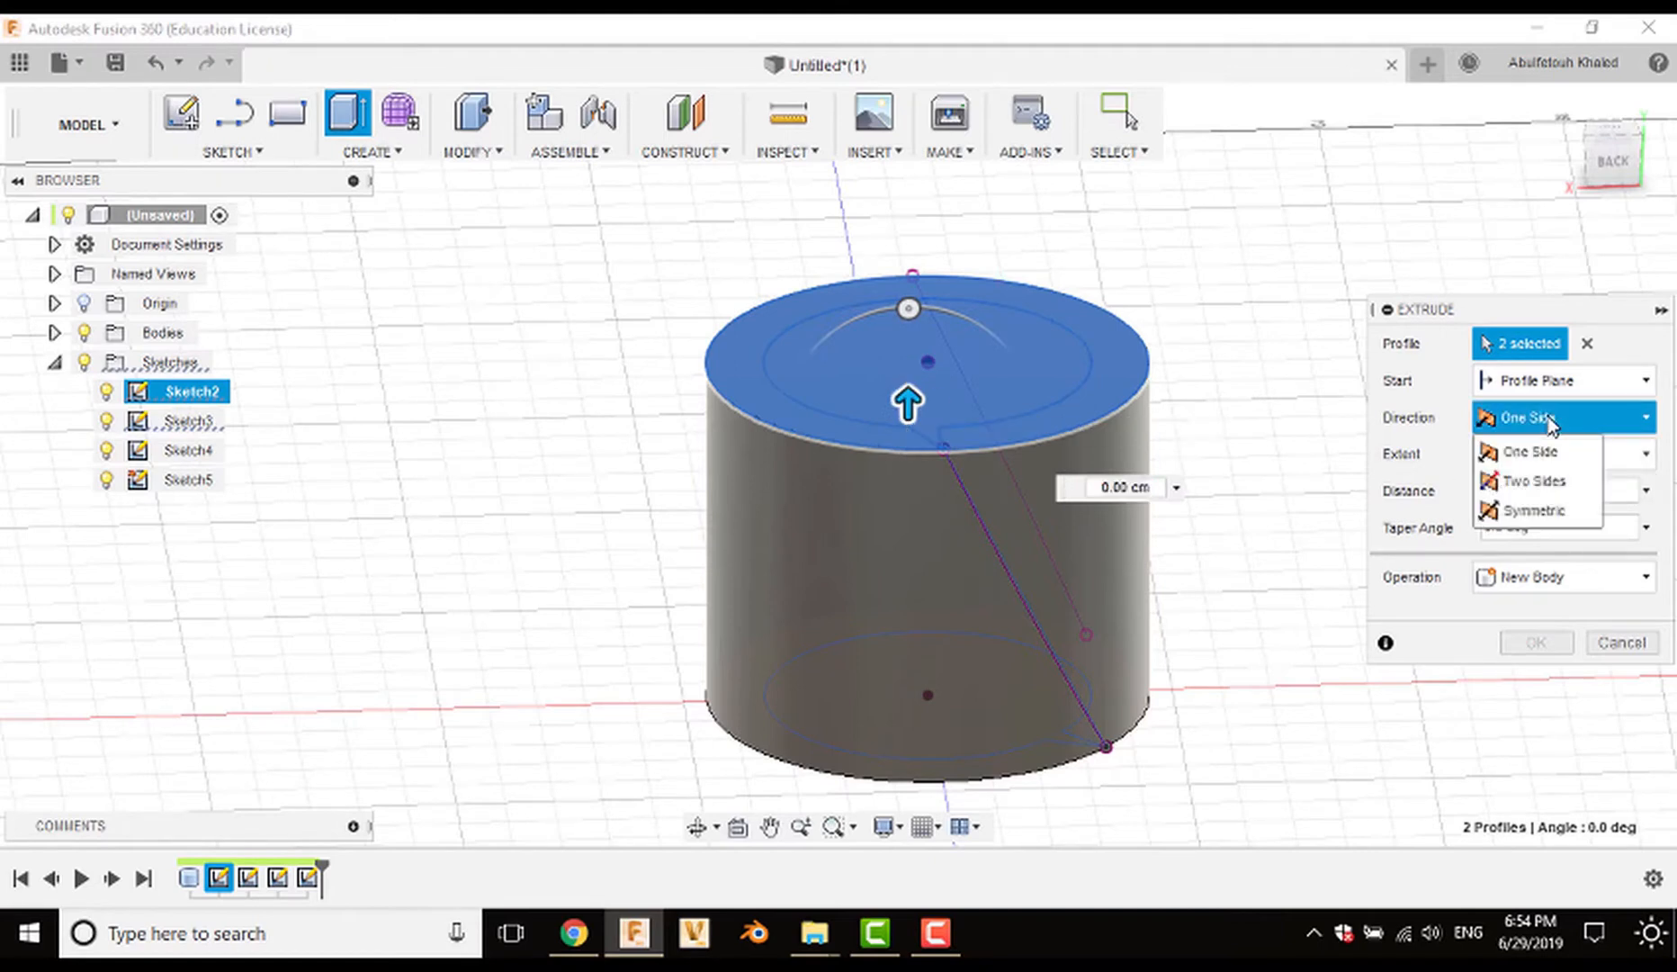
pyautogui.click(1560, 481)
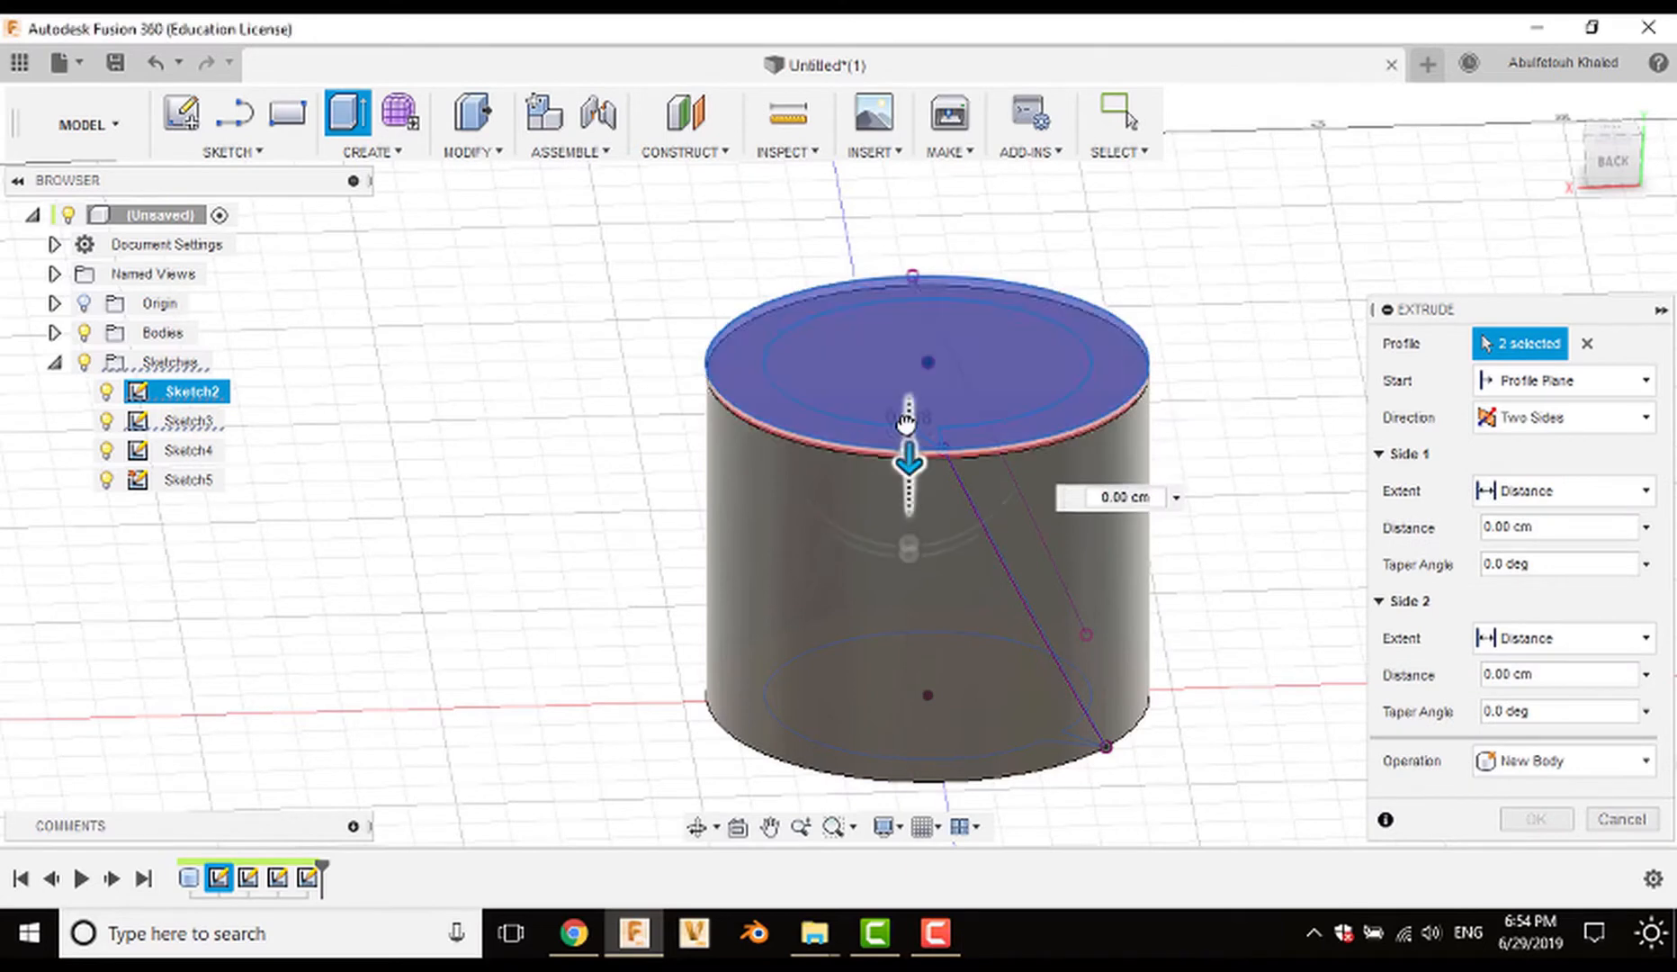
pyautogui.moveTo(907, 420); pyautogui.dragTo(876, 733)
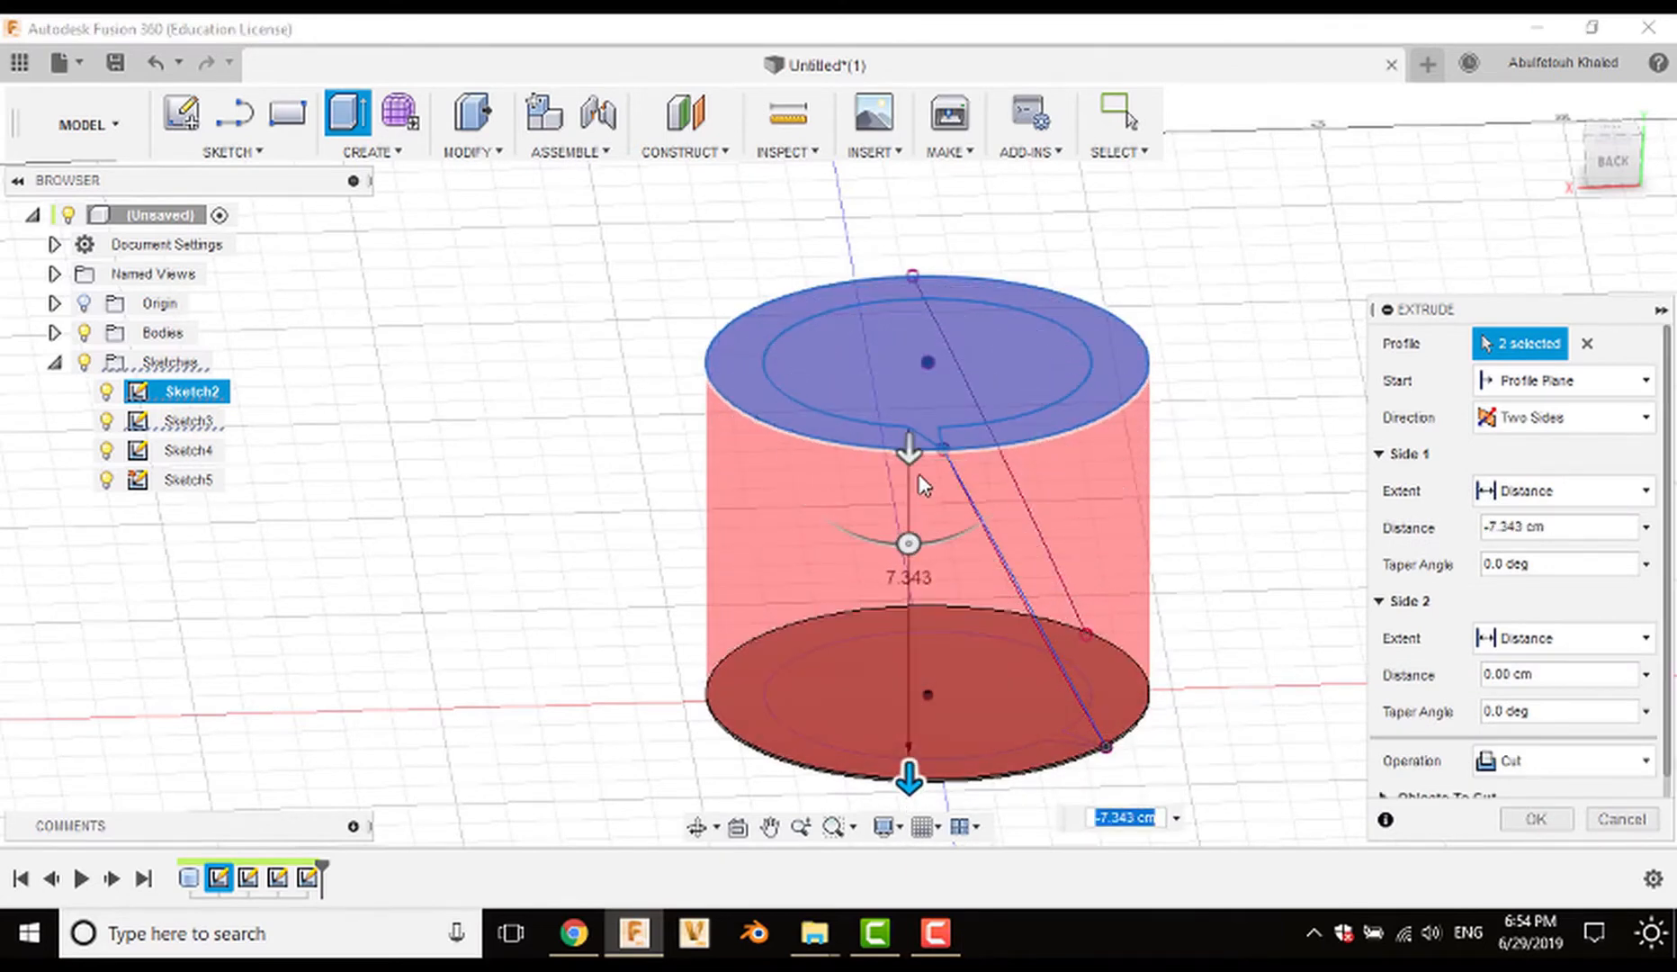
pyautogui.moveTo(911, 439); pyautogui.dragTo(909, 456)
pyautogui.click(1534, 818)
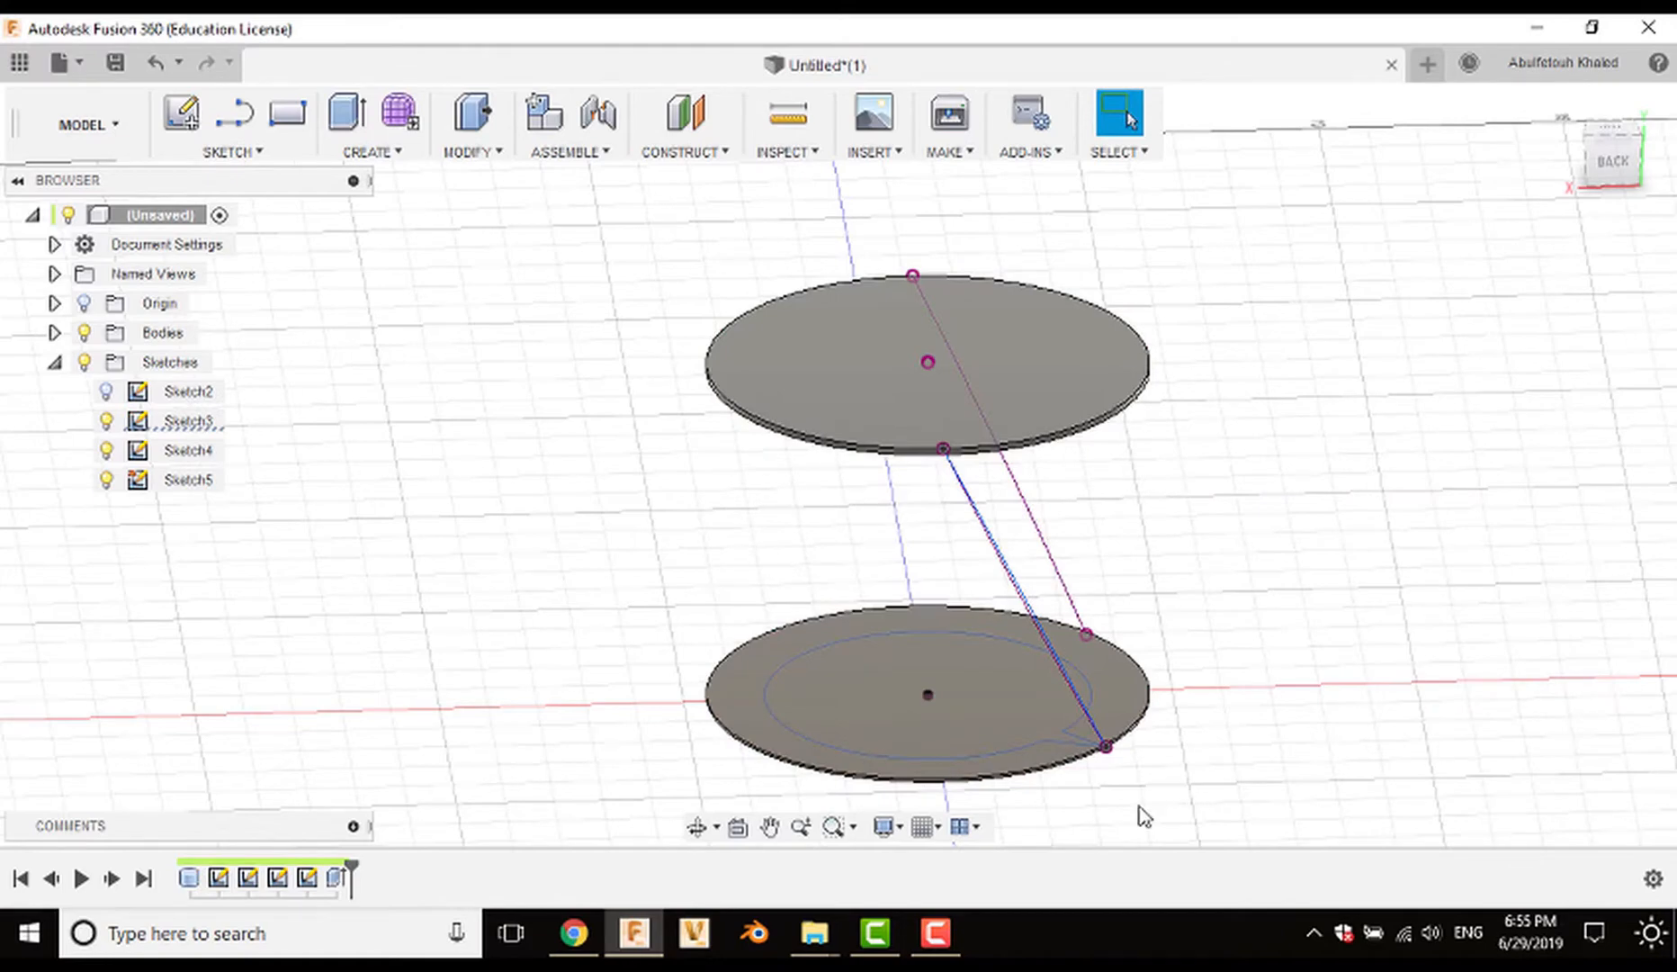
pyautogui.press('e')
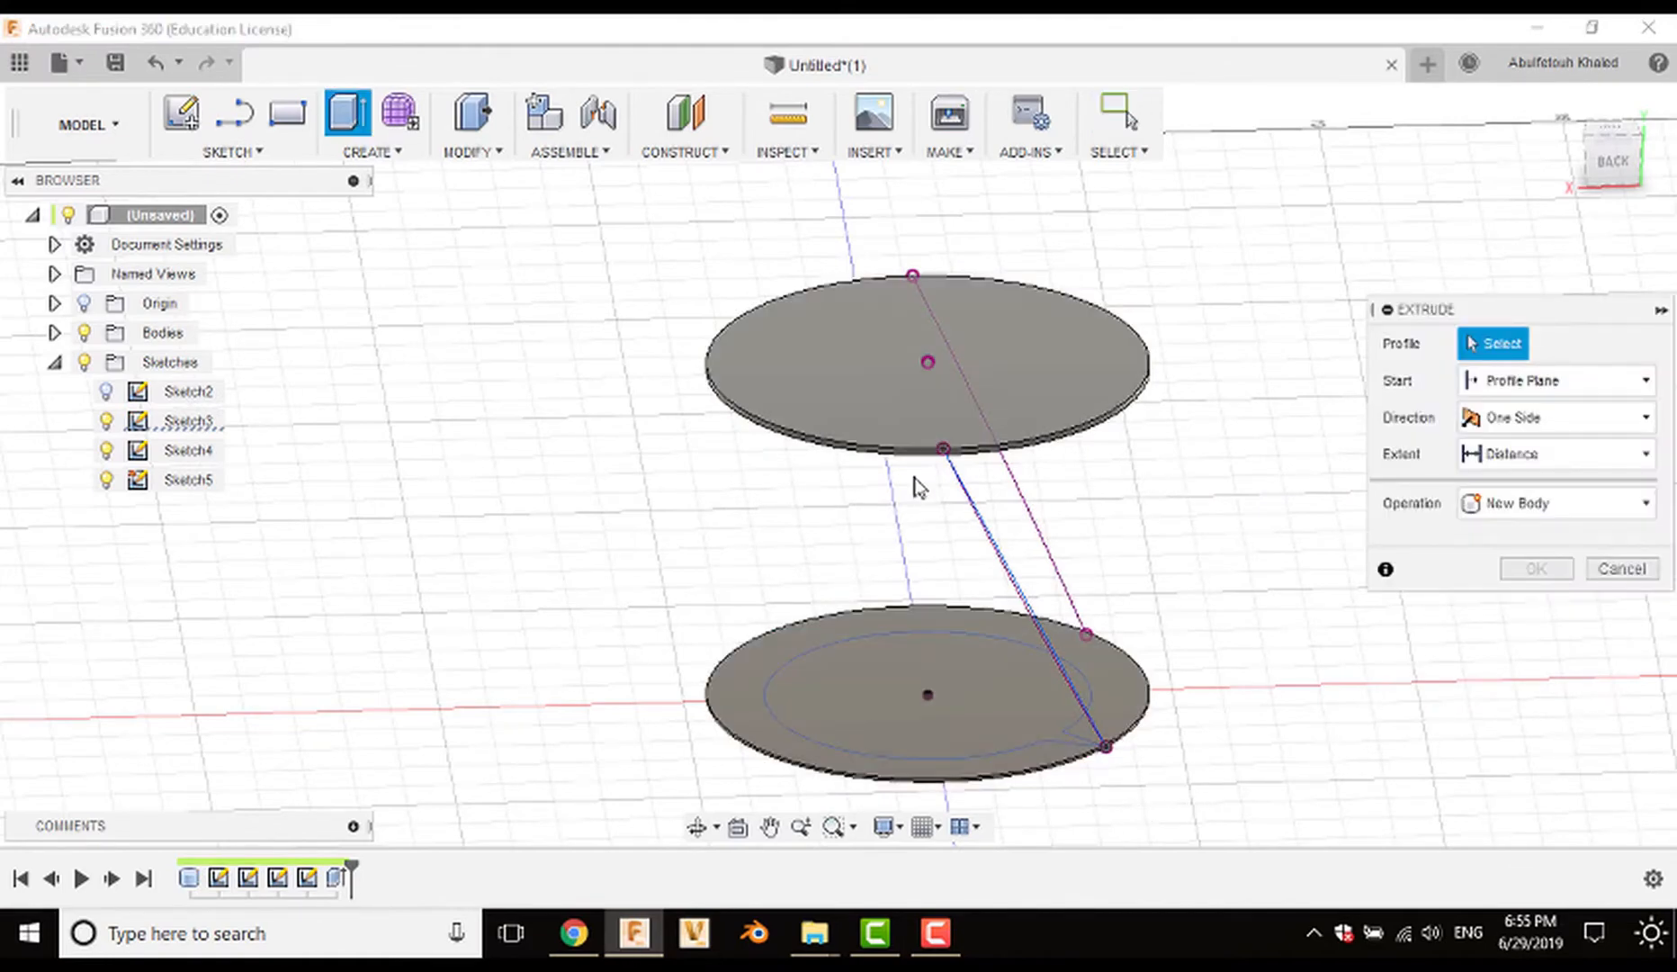
pyautogui.keyDown('shift'); pyautogui.moveTo(1024, 778); pyautogui.dragTo(1019, 664, button='middle'); pyautogui.keyUp('shift')
pyautogui.click(1023, 618)
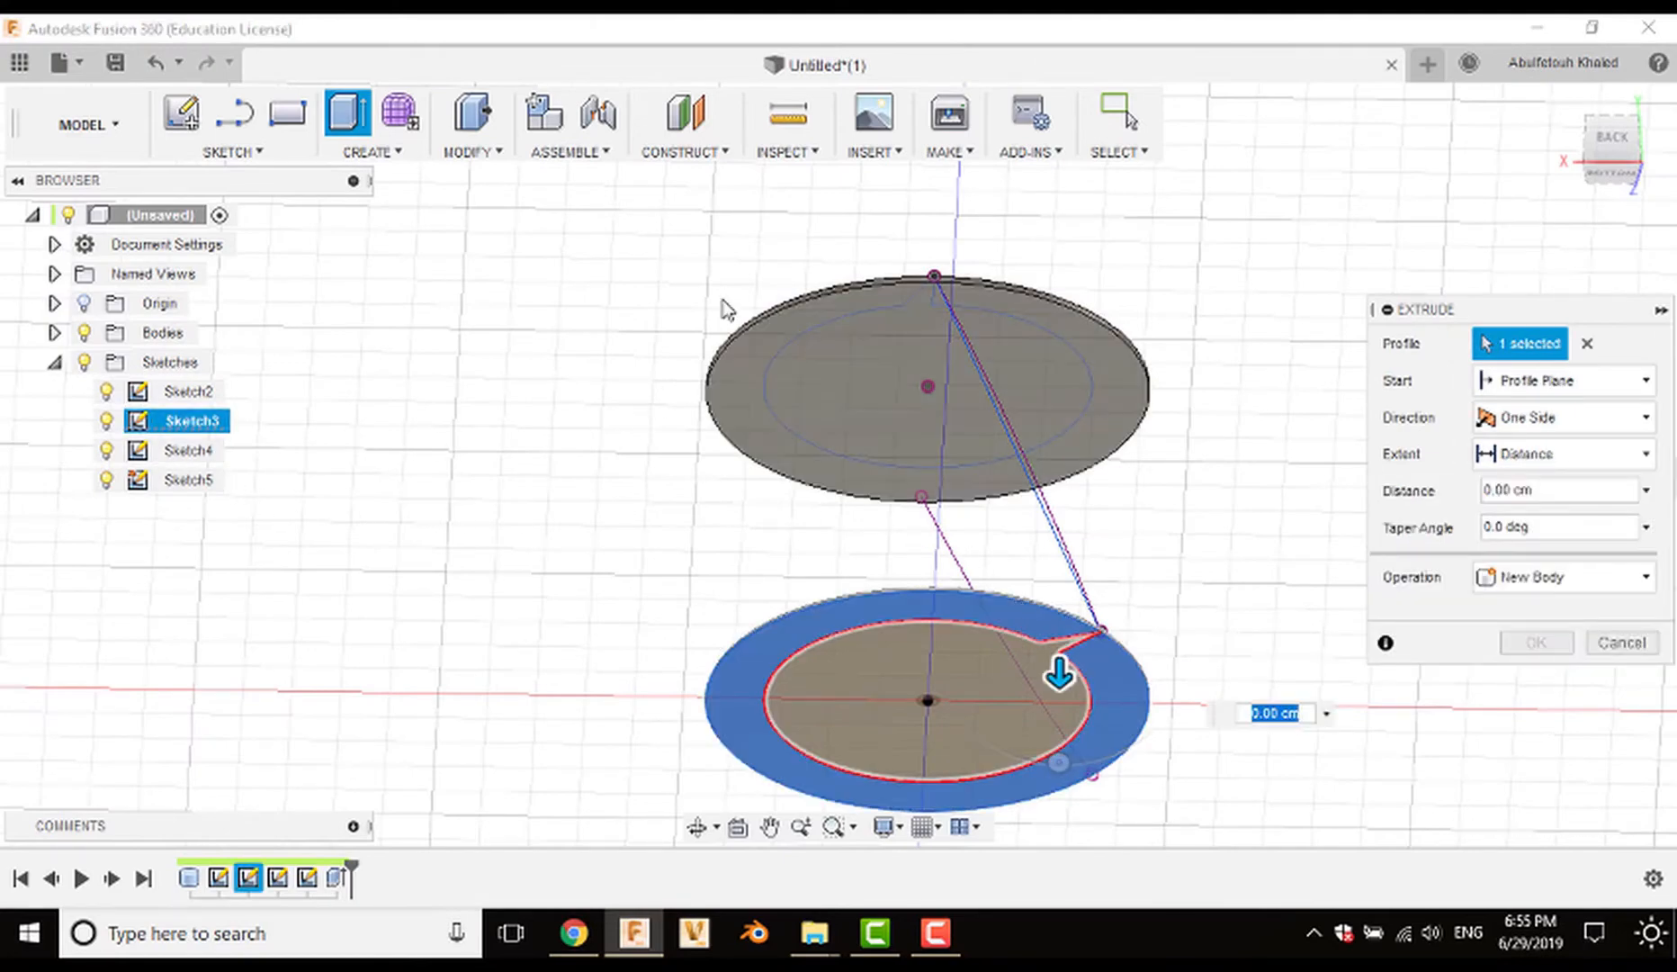
pyautogui.keyDown('shift'); pyautogui.moveTo(722, 310); pyautogui.dragTo(718, 433, button='middle'); pyautogui.keyUp('shift')
pyautogui.click(736, 410)
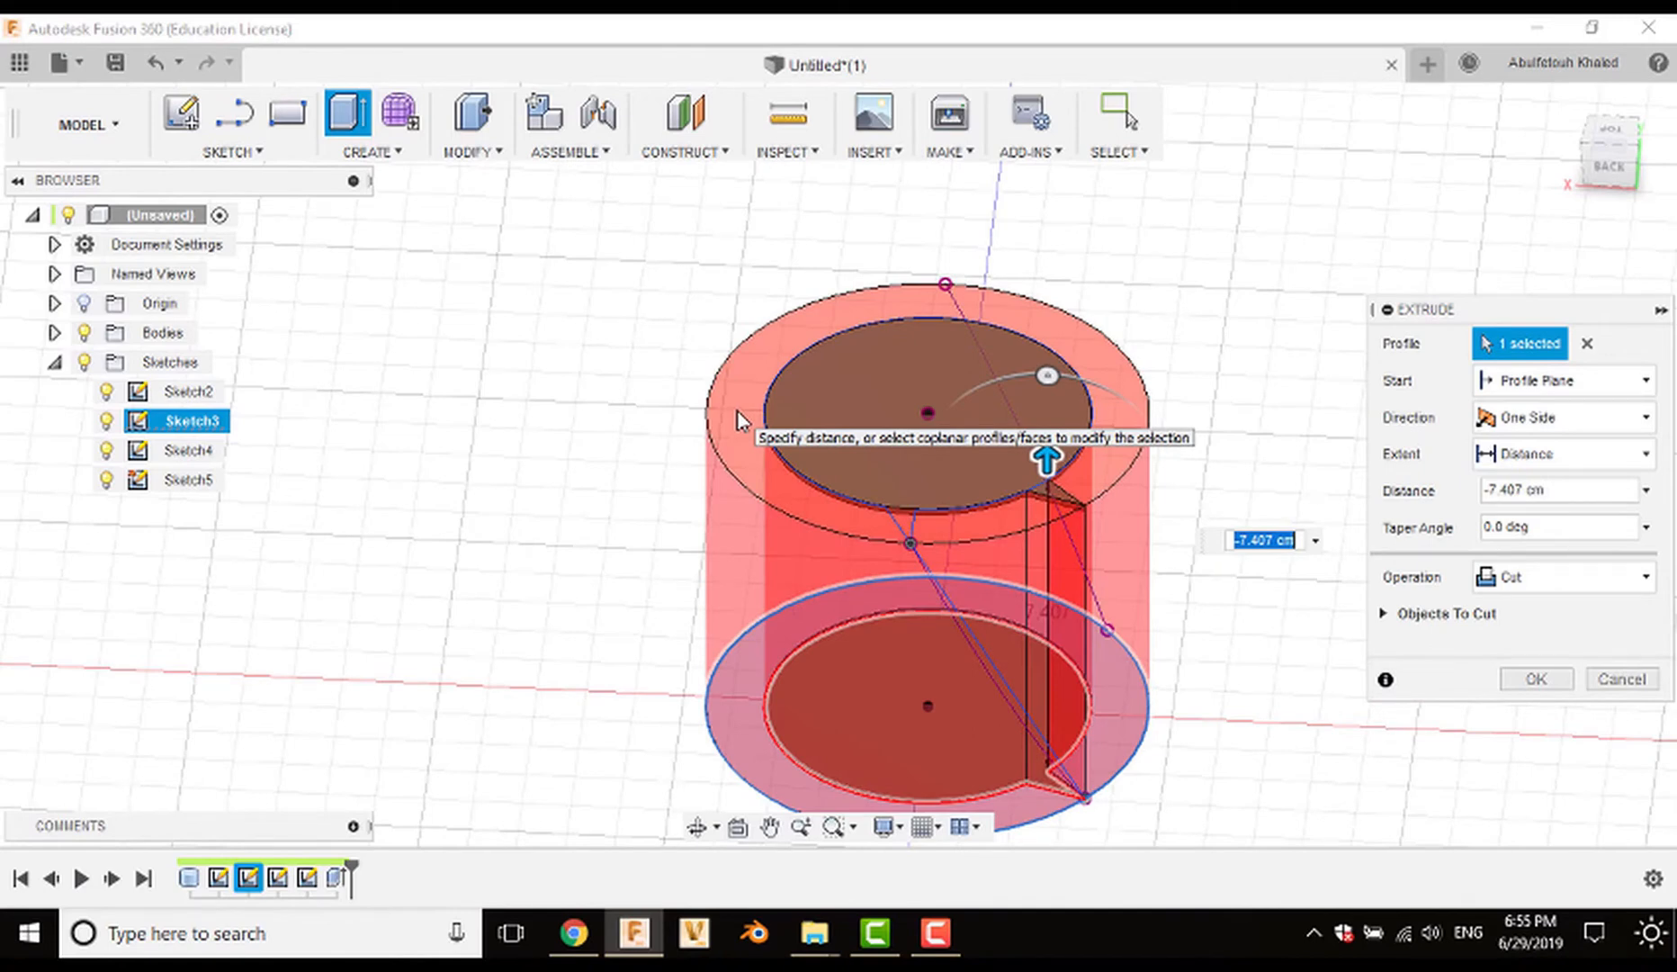
pyautogui.click(1621, 678)
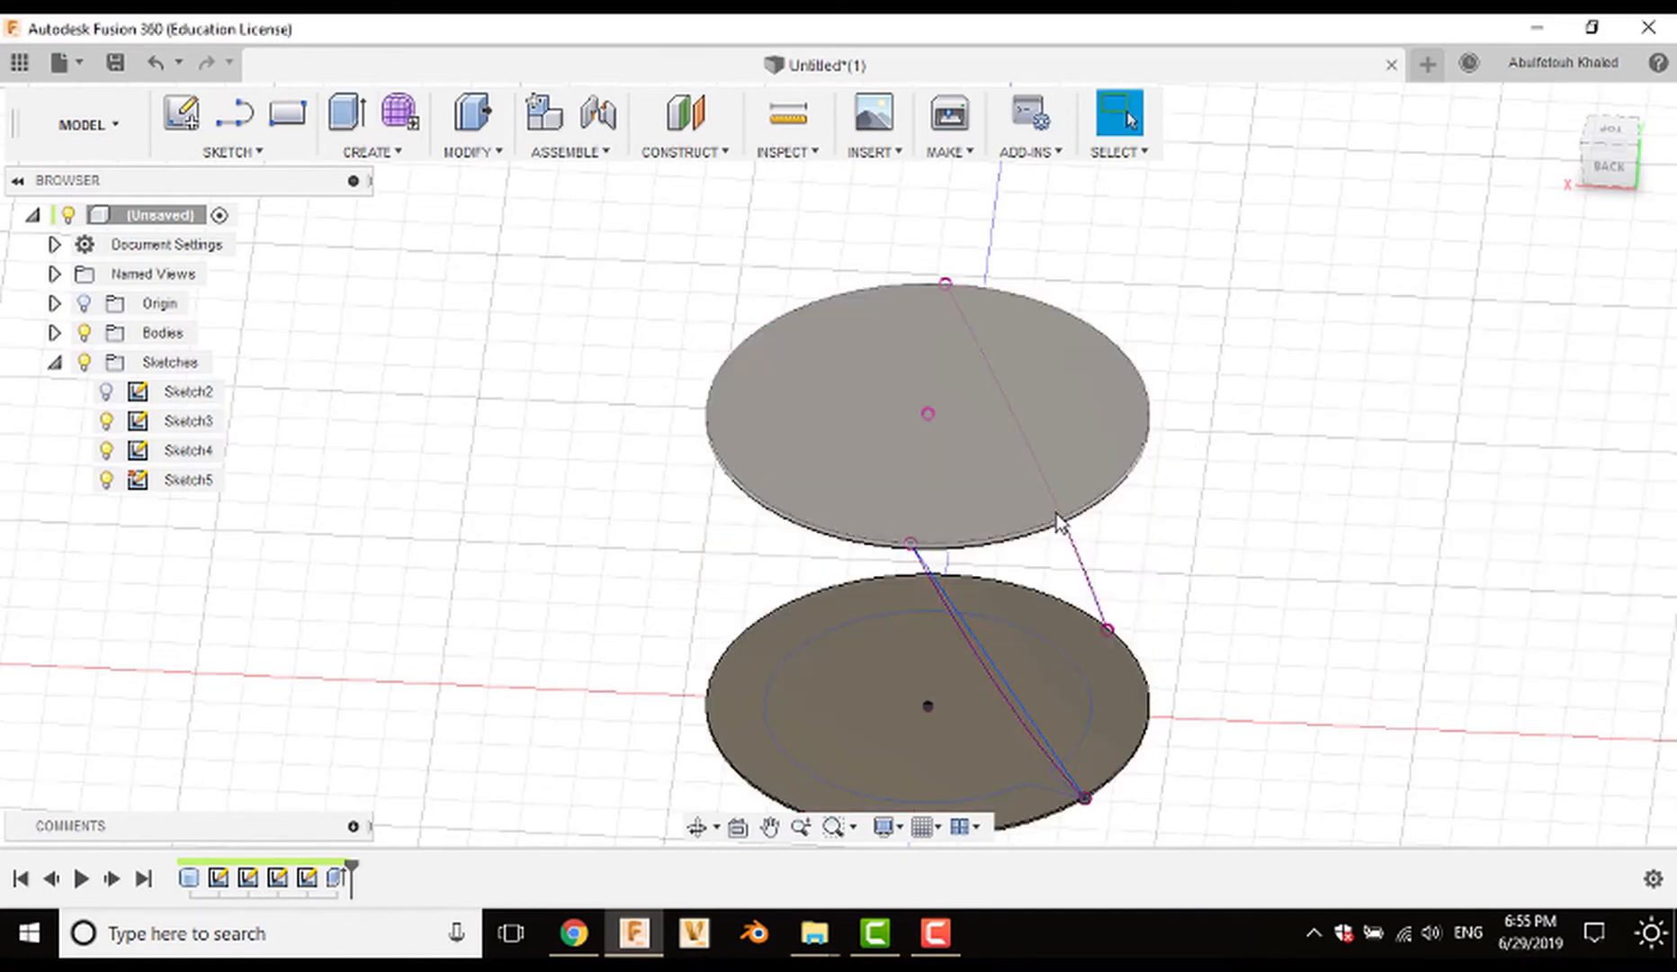
# Step: Show the top-face sketch and cut away the ring around its notched circle with a -1.211 cm extrude
pyautogui.click(105, 392)
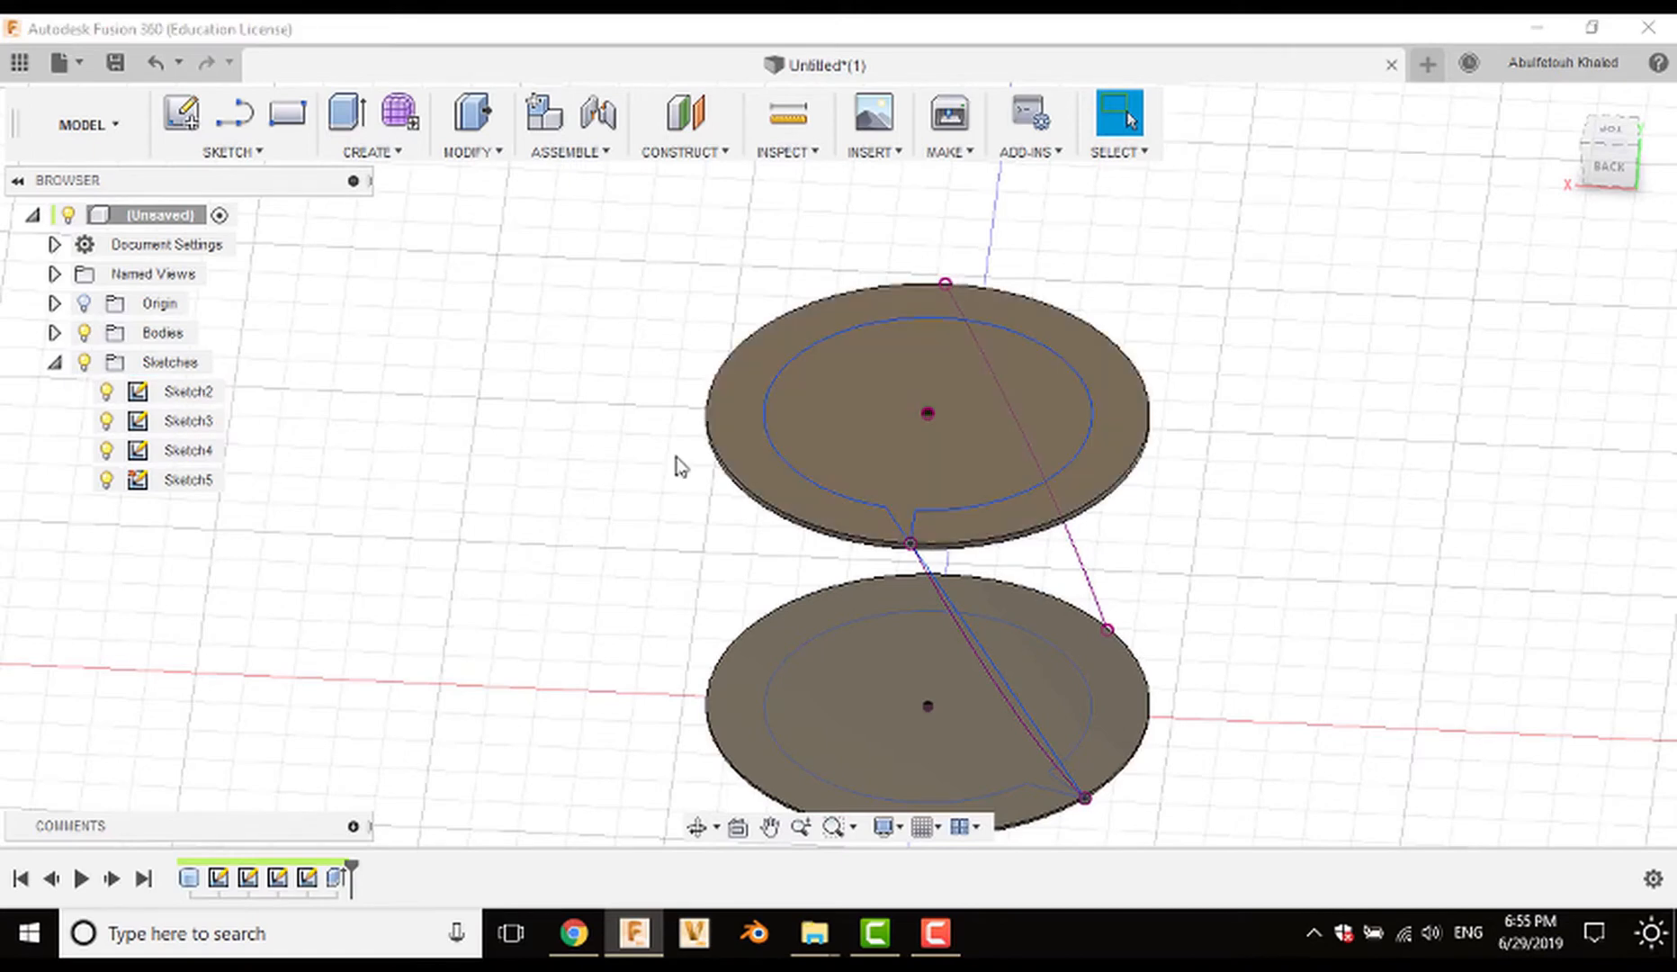
pyautogui.click(755, 453)
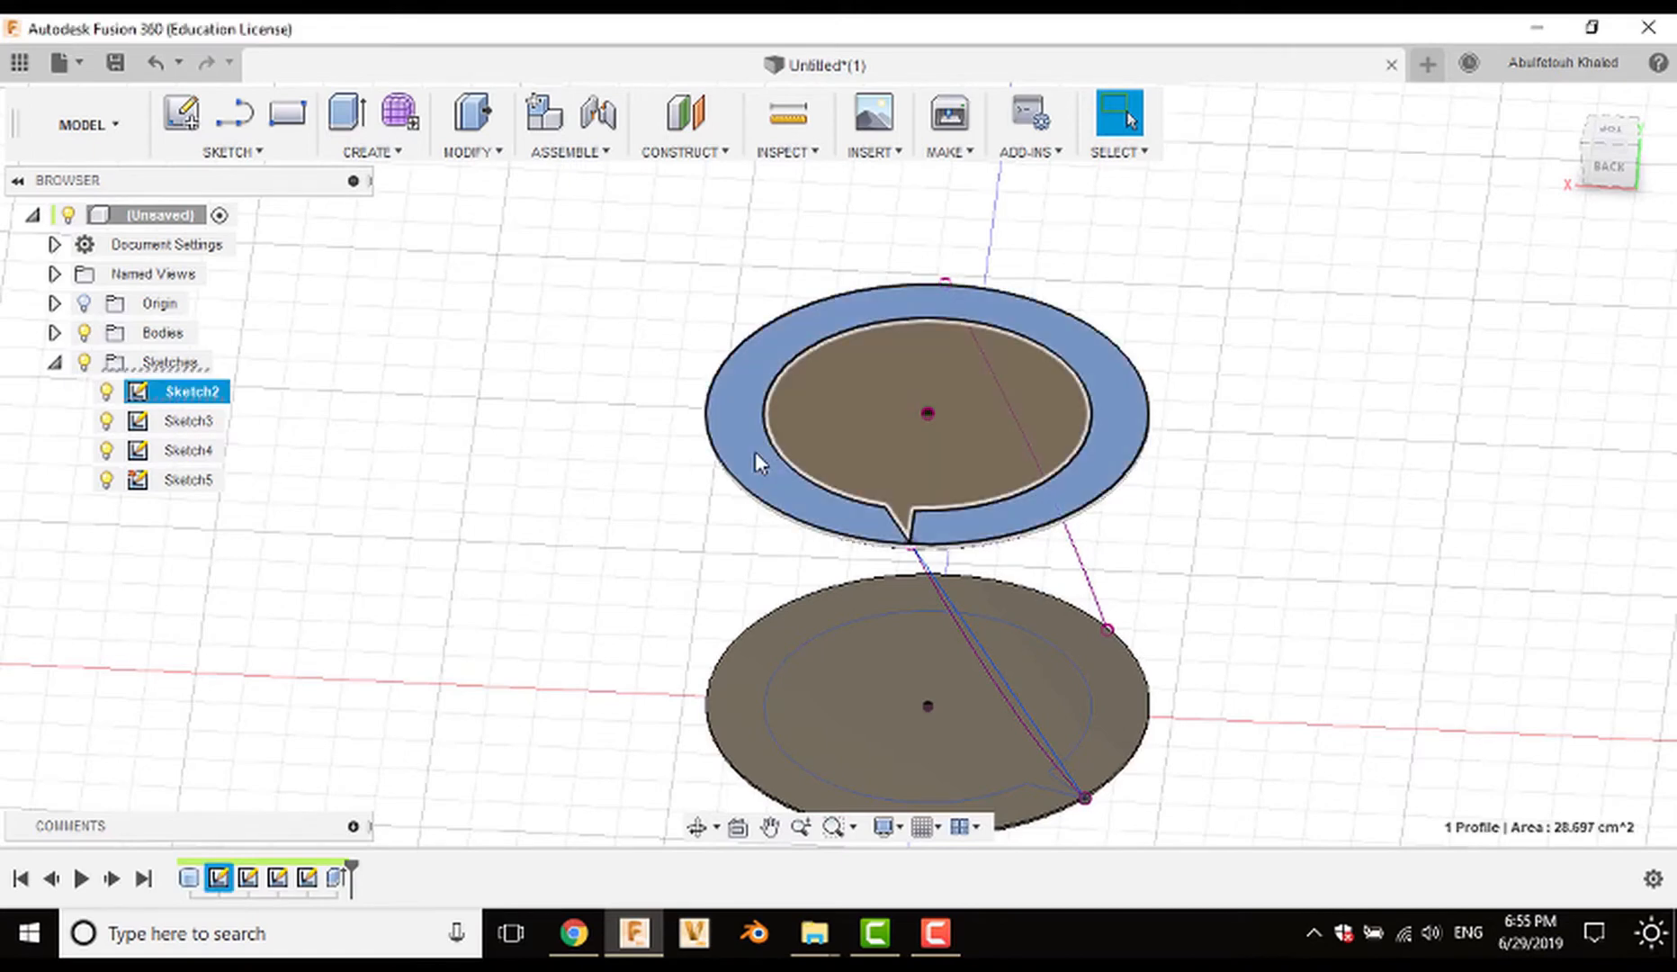
pyautogui.press('e')
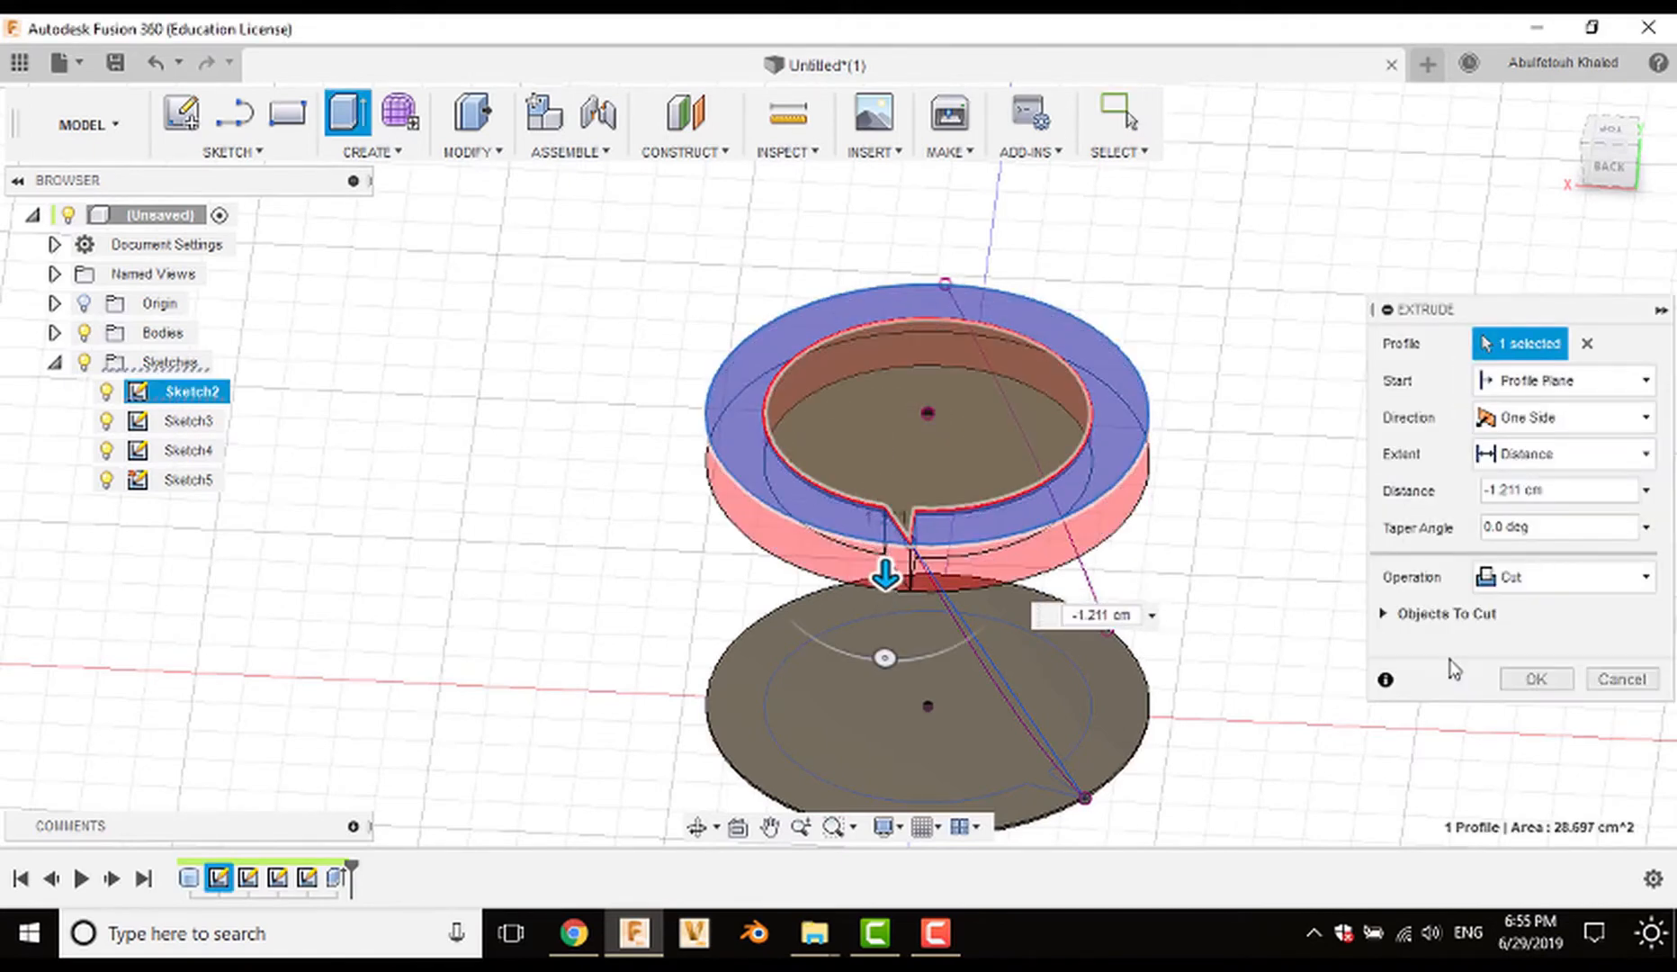
pyautogui.click(1536, 679)
pyautogui.press('e')
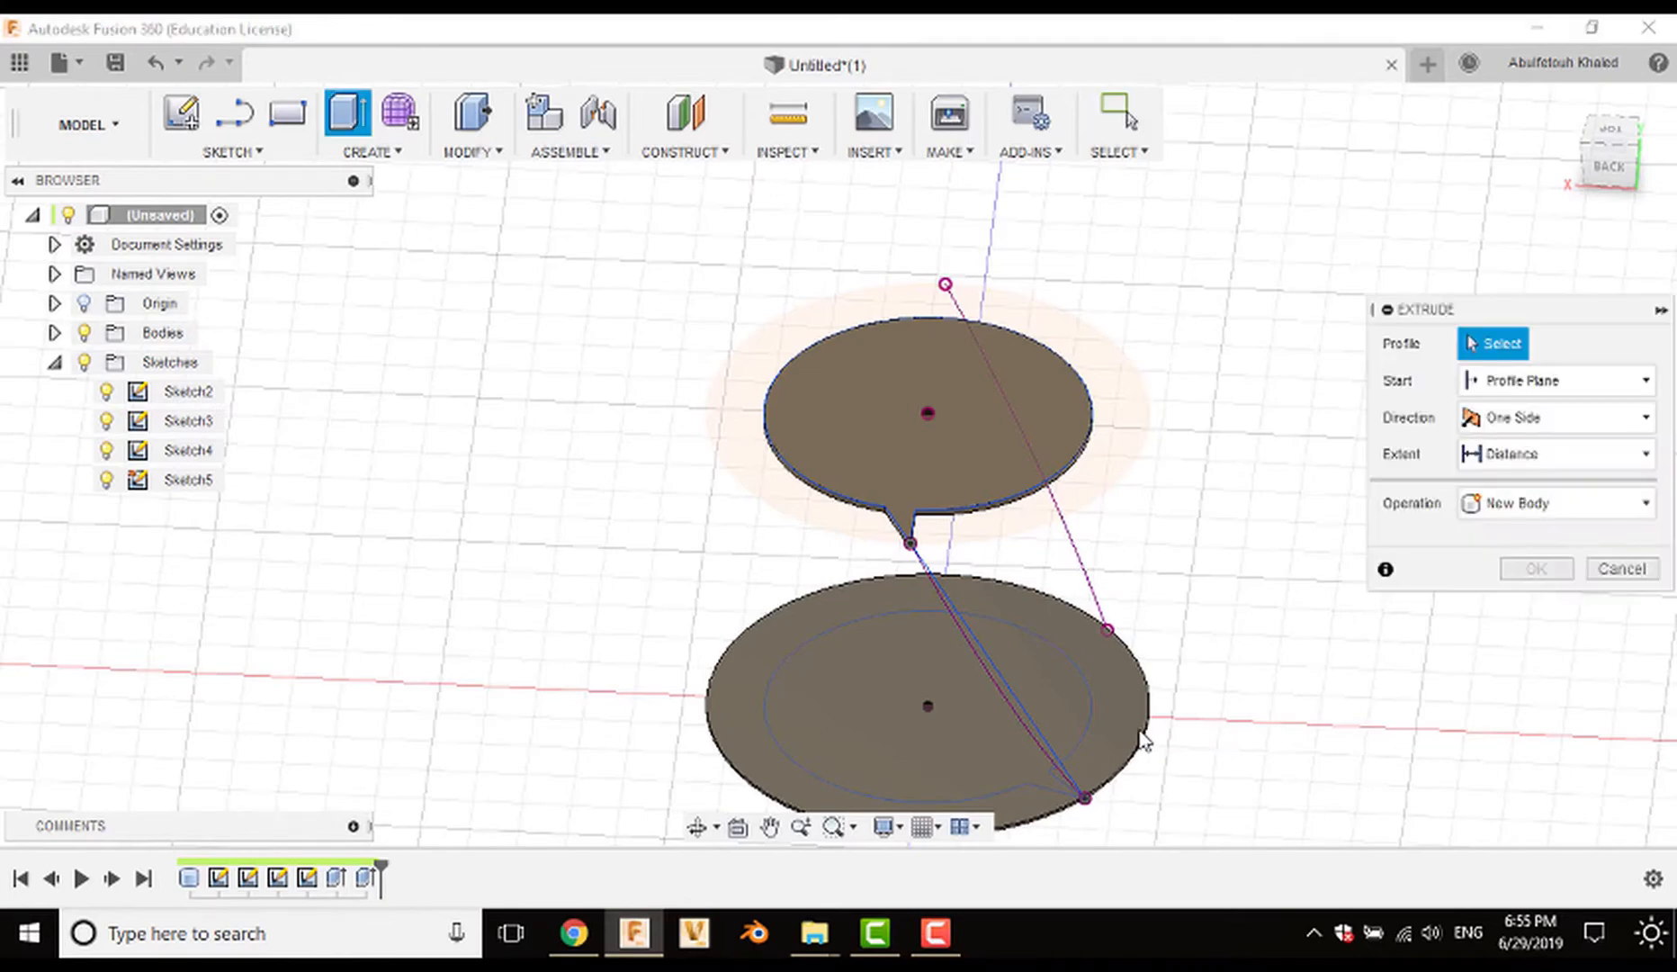
pyautogui.click(1123, 734)
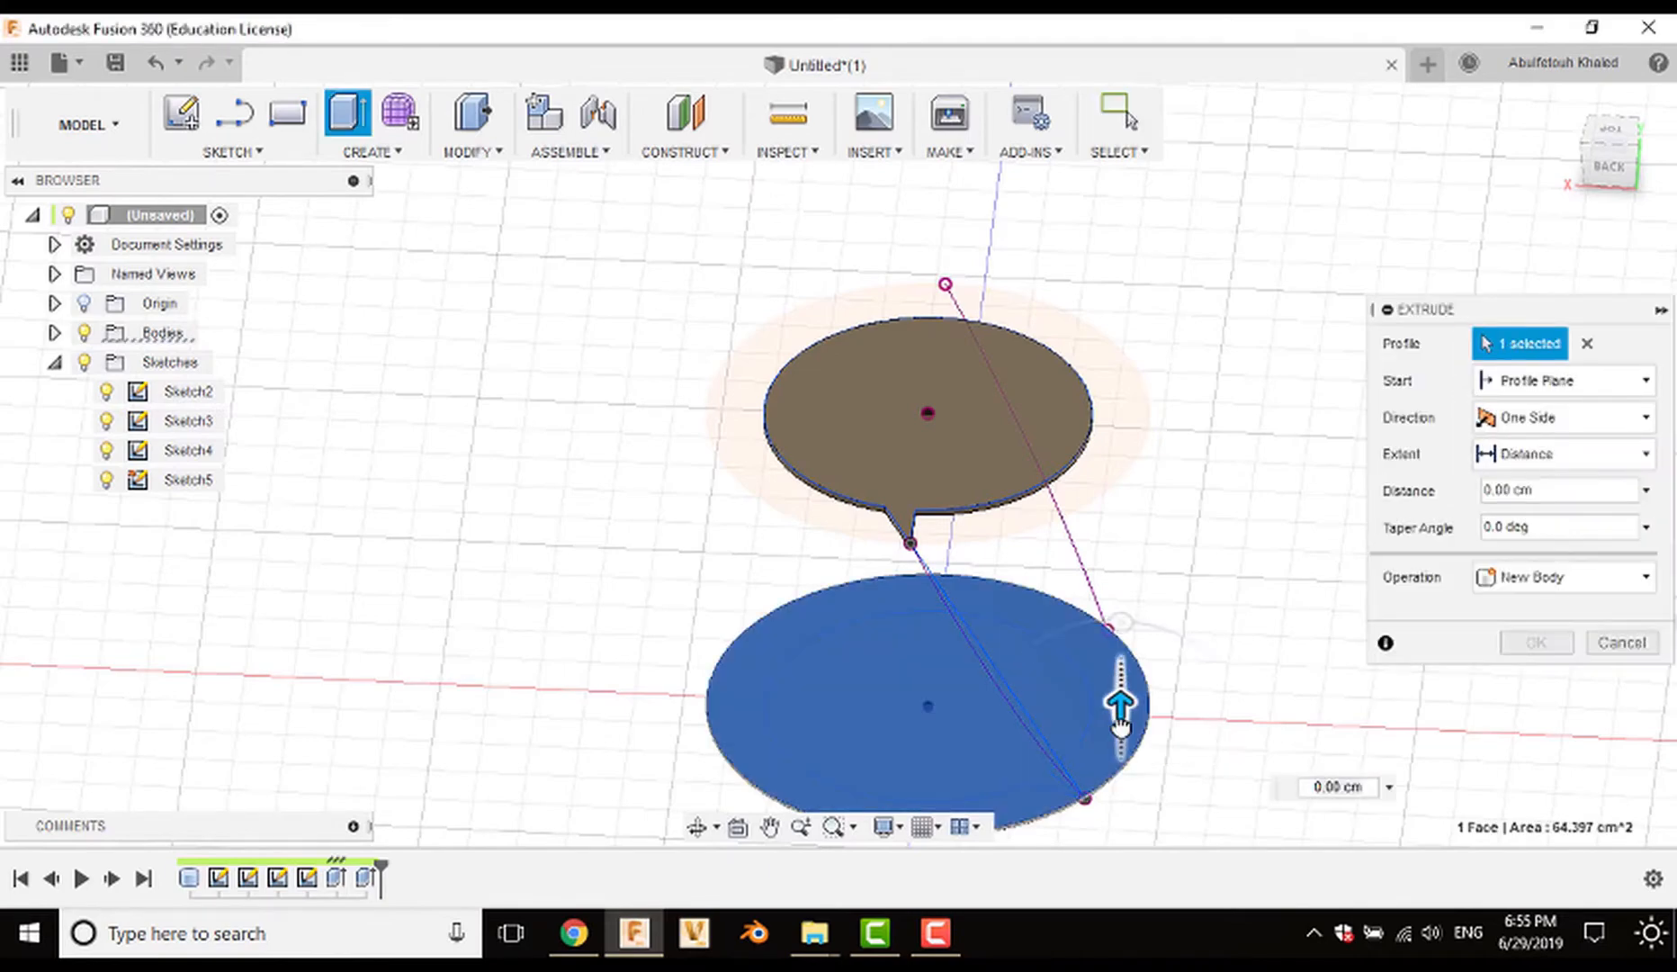
pyautogui.click(1624, 643)
# Step: Cut away the ring around the bottom disc's notched circle with a -1.604 cm extrude
pyautogui.keyDown('shift'); pyautogui.moveTo(1296, 725); pyautogui.dragTo(1281, 463, button='middle'); pyautogui.keyUp('shift')
pyautogui.press('e')
pyautogui.click(822, 620)
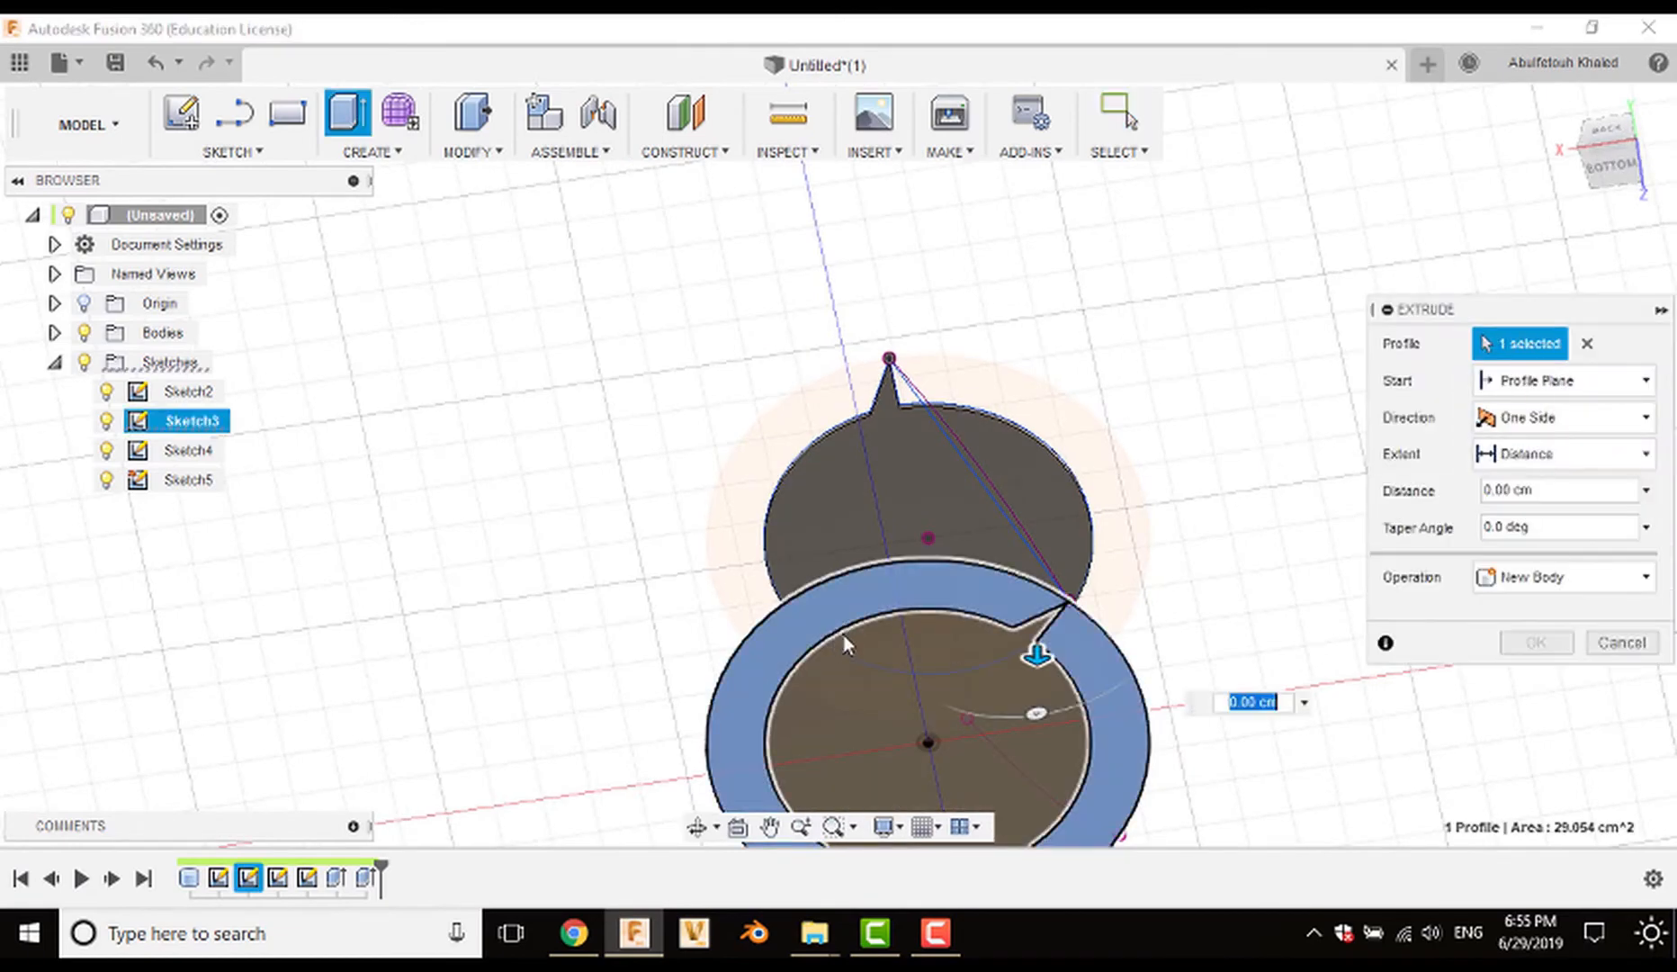
pyautogui.moveTo(1040, 647); pyautogui.dragTo(1036, 580)
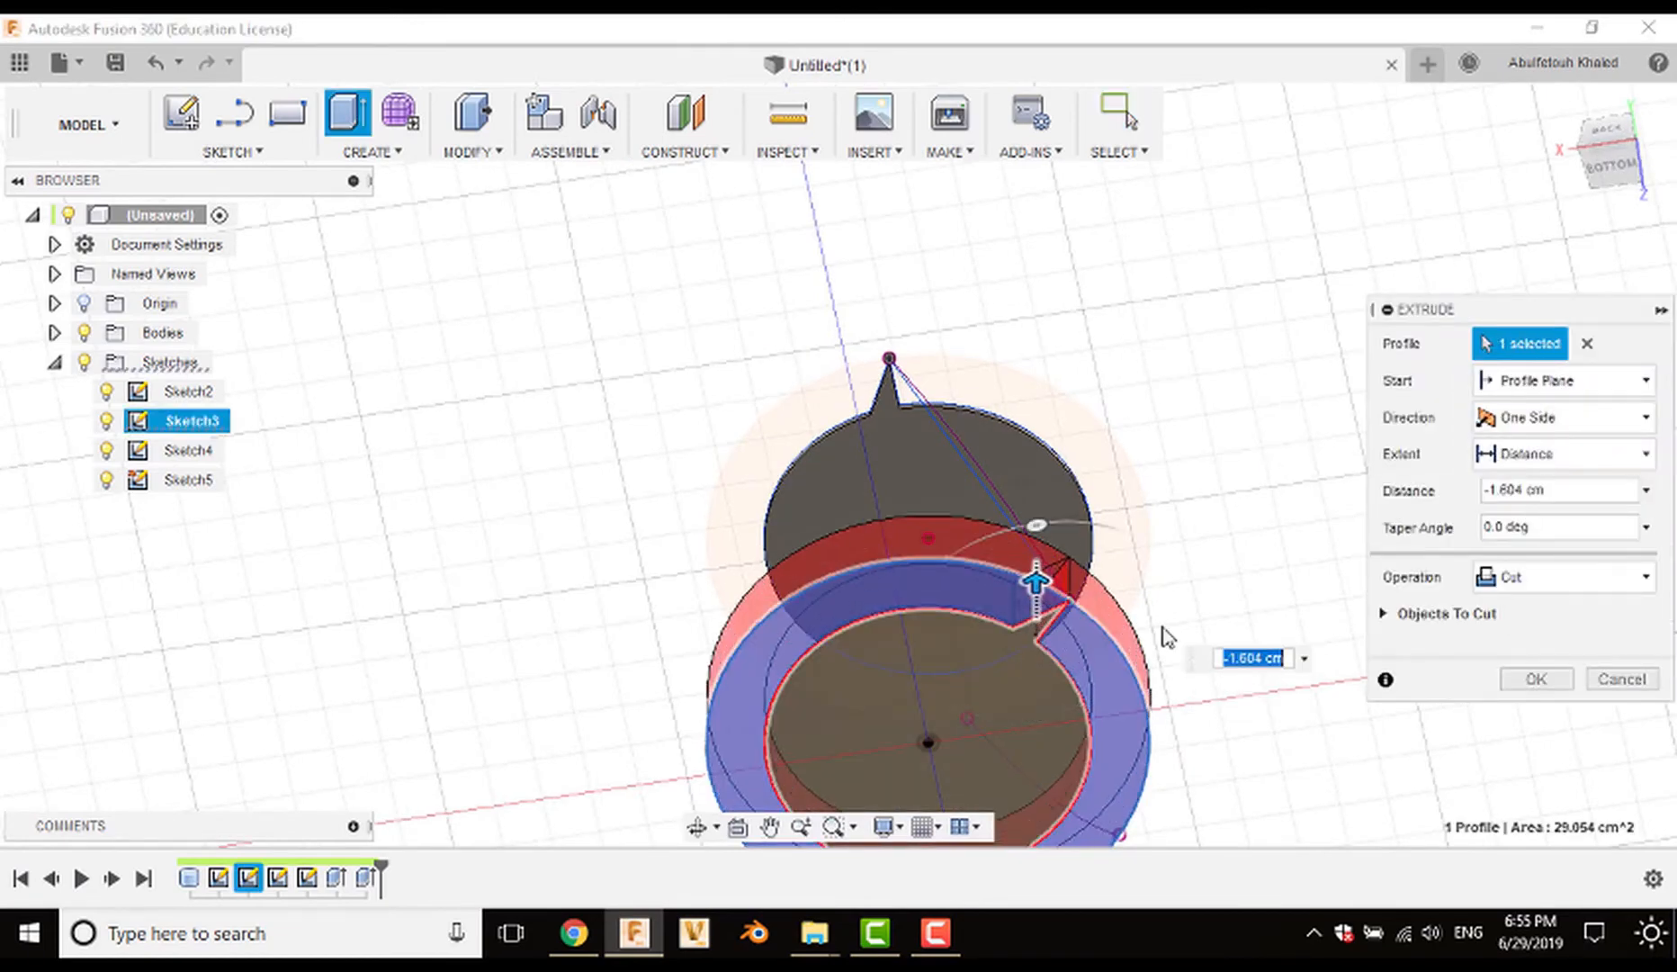
pyautogui.click(1536, 678)
# Step: Start a sweep and hide Sketch2 and Sketch4, leaving only Sketch5 with the projected path visible
pyautogui.keyDown('shift'); pyautogui.moveTo(1318, 564); pyautogui.dragTo(1334, 686, button='middle'); pyautogui.keyUp('shift')
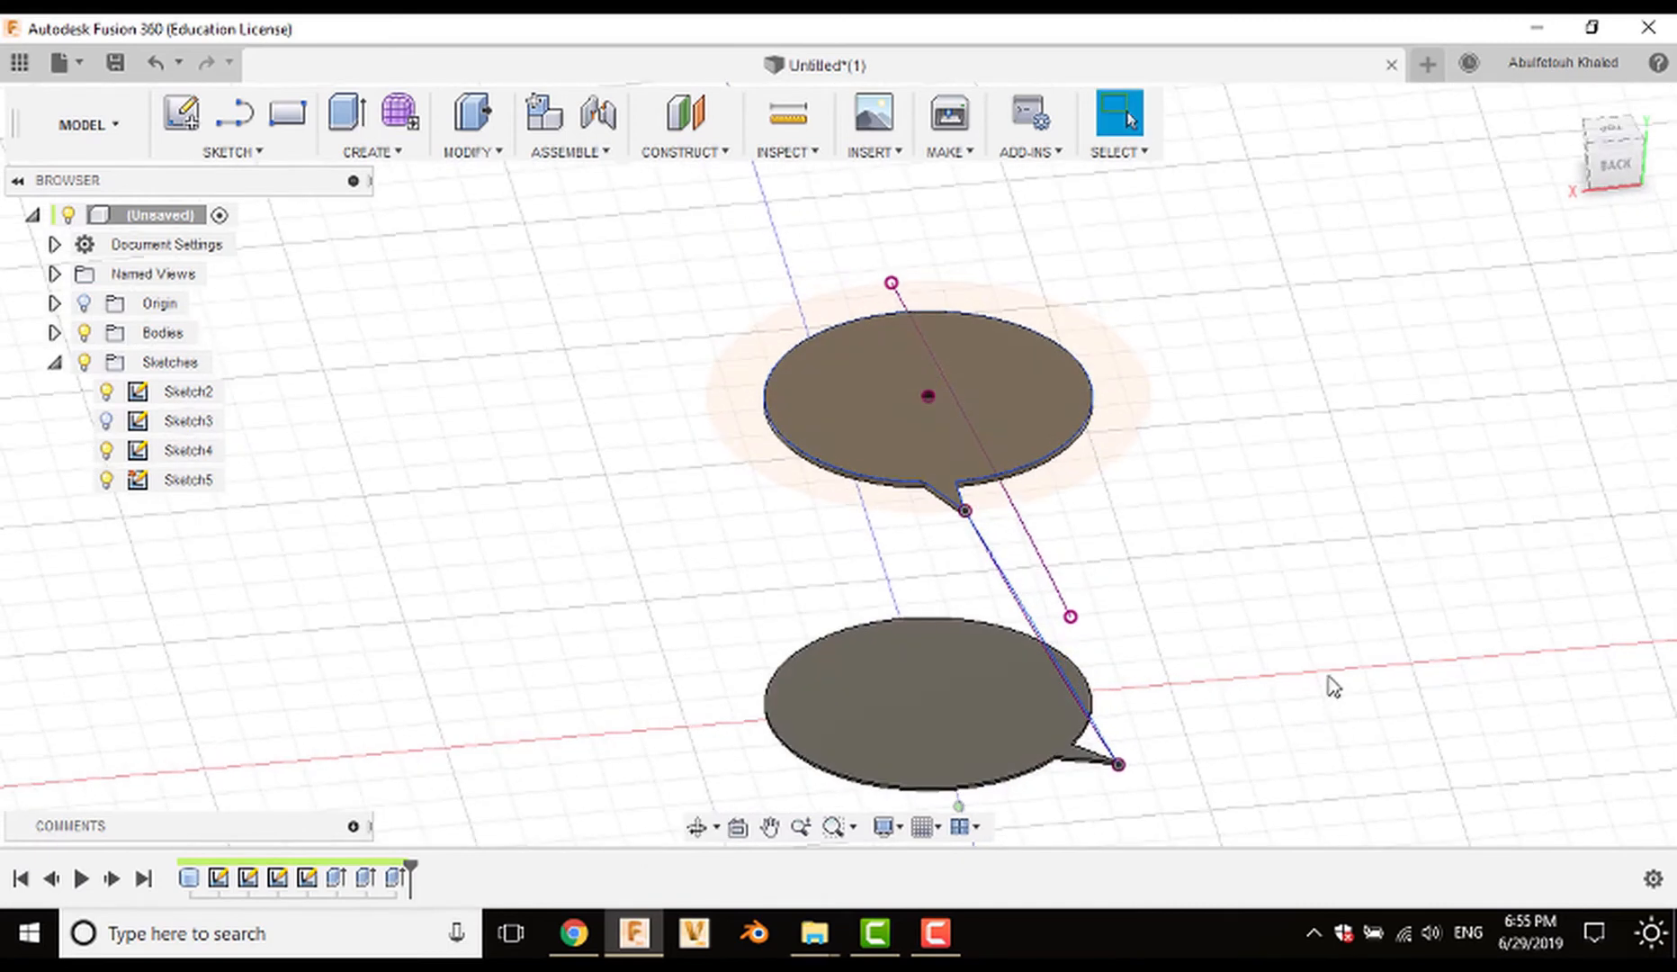
pyautogui.click(372, 153)
pyautogui.click(374, 154)
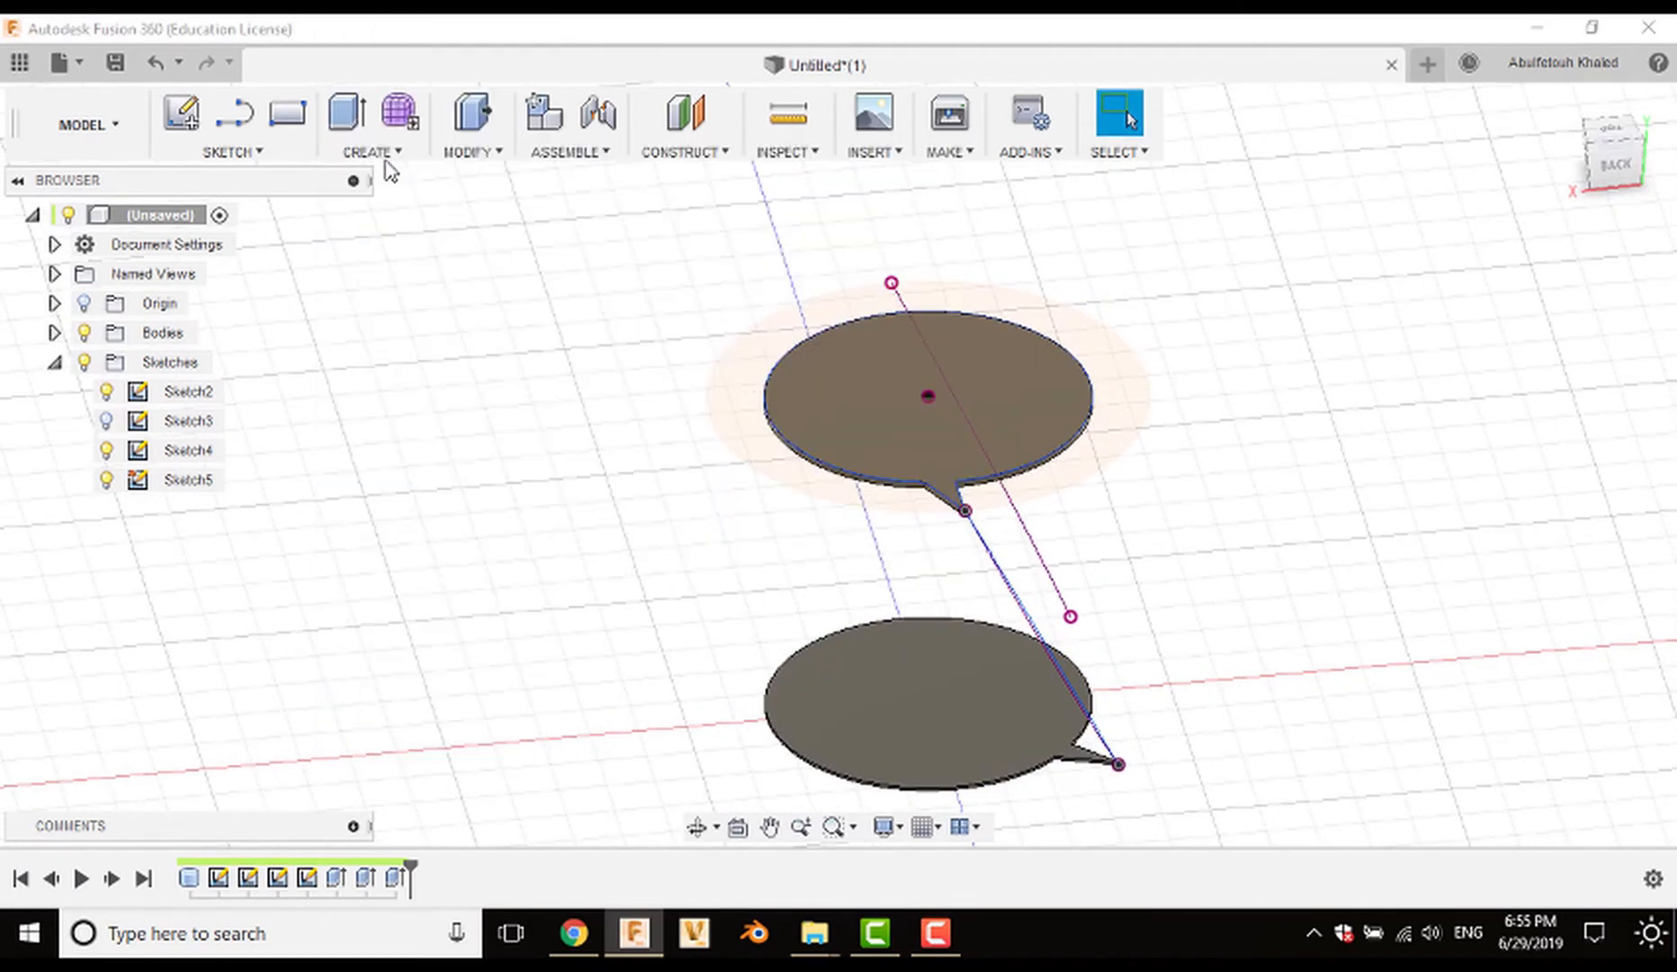
pyautogui.click(915, 426)
pyautogui.keyDown('shift'); pyautogui.moveTo(644, 609); pyautogui.dragTo(685, 585, button='middle'); pyautogui.keyUp('shift')
pyautogui.click(82, 366)
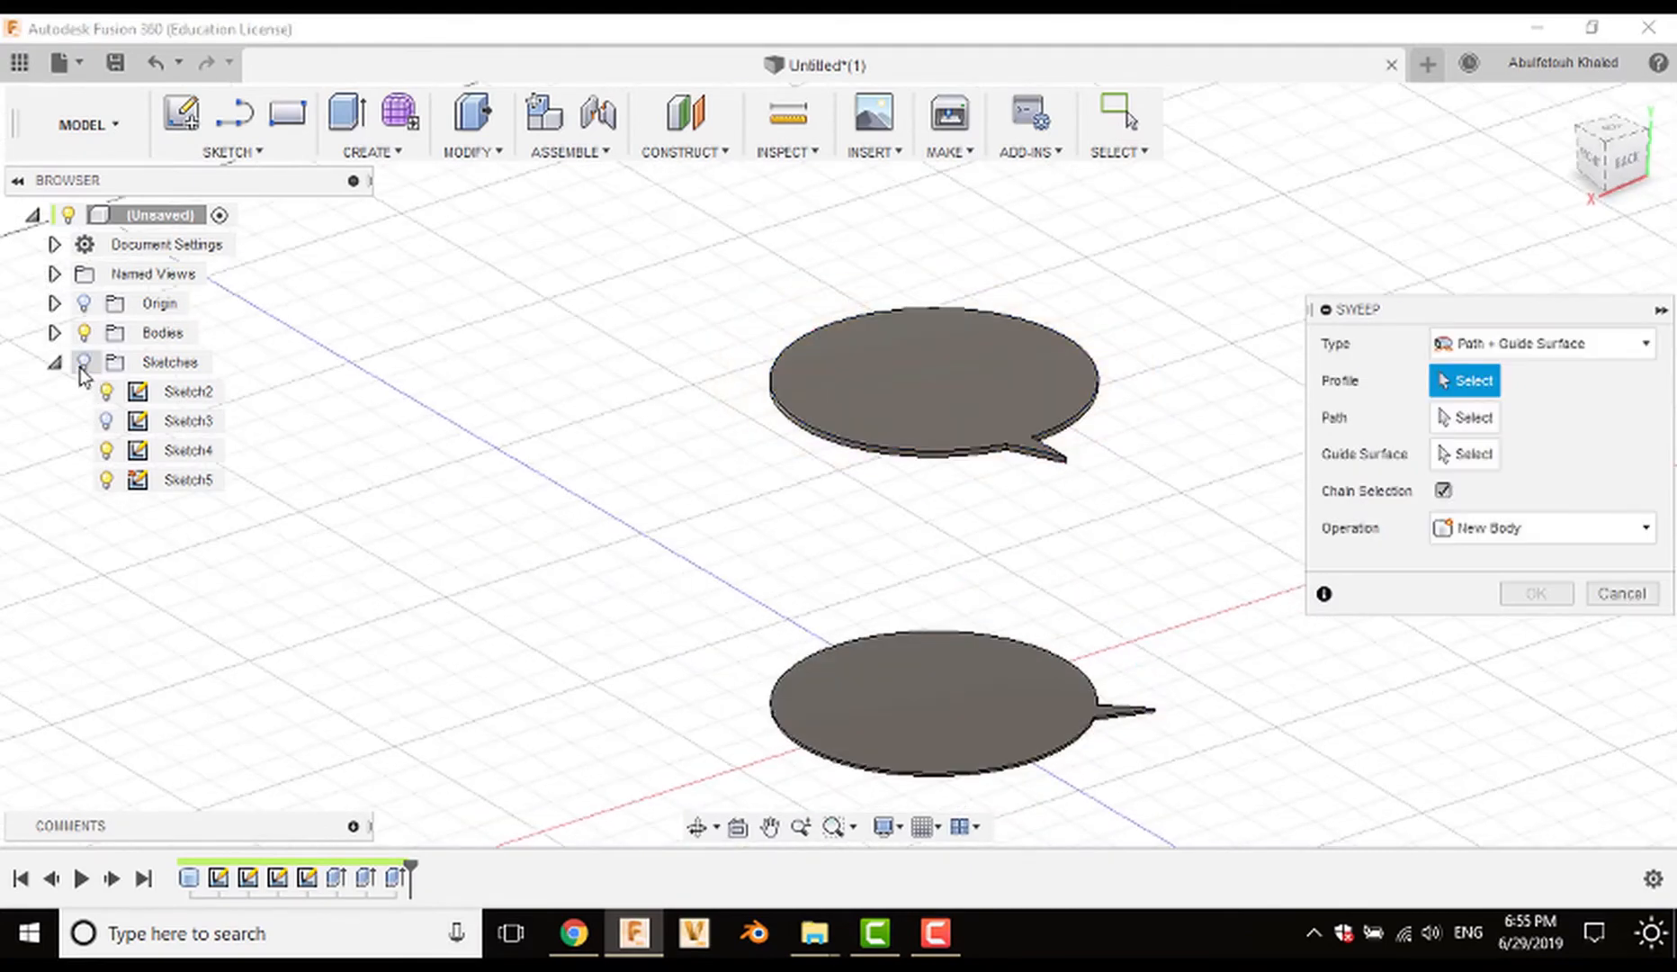
pyautogui.click(82, 365)
pyautogui.click(104, 394)
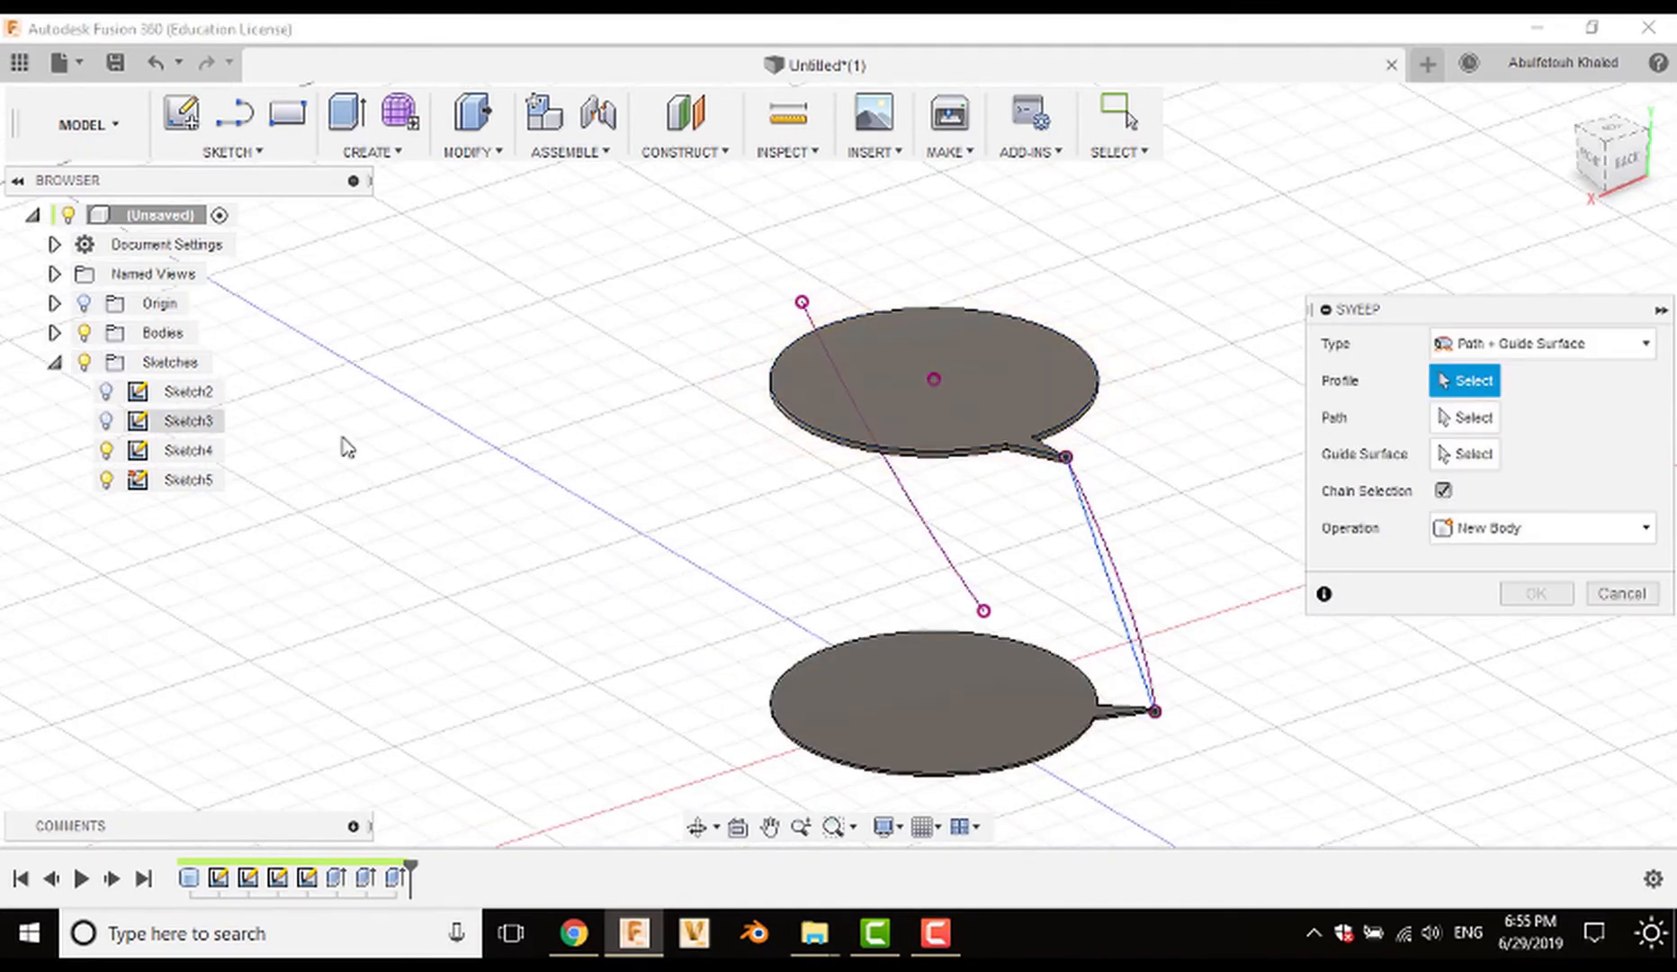
pyautogui.click(107, 480)
pyautogui.click(107, 481)
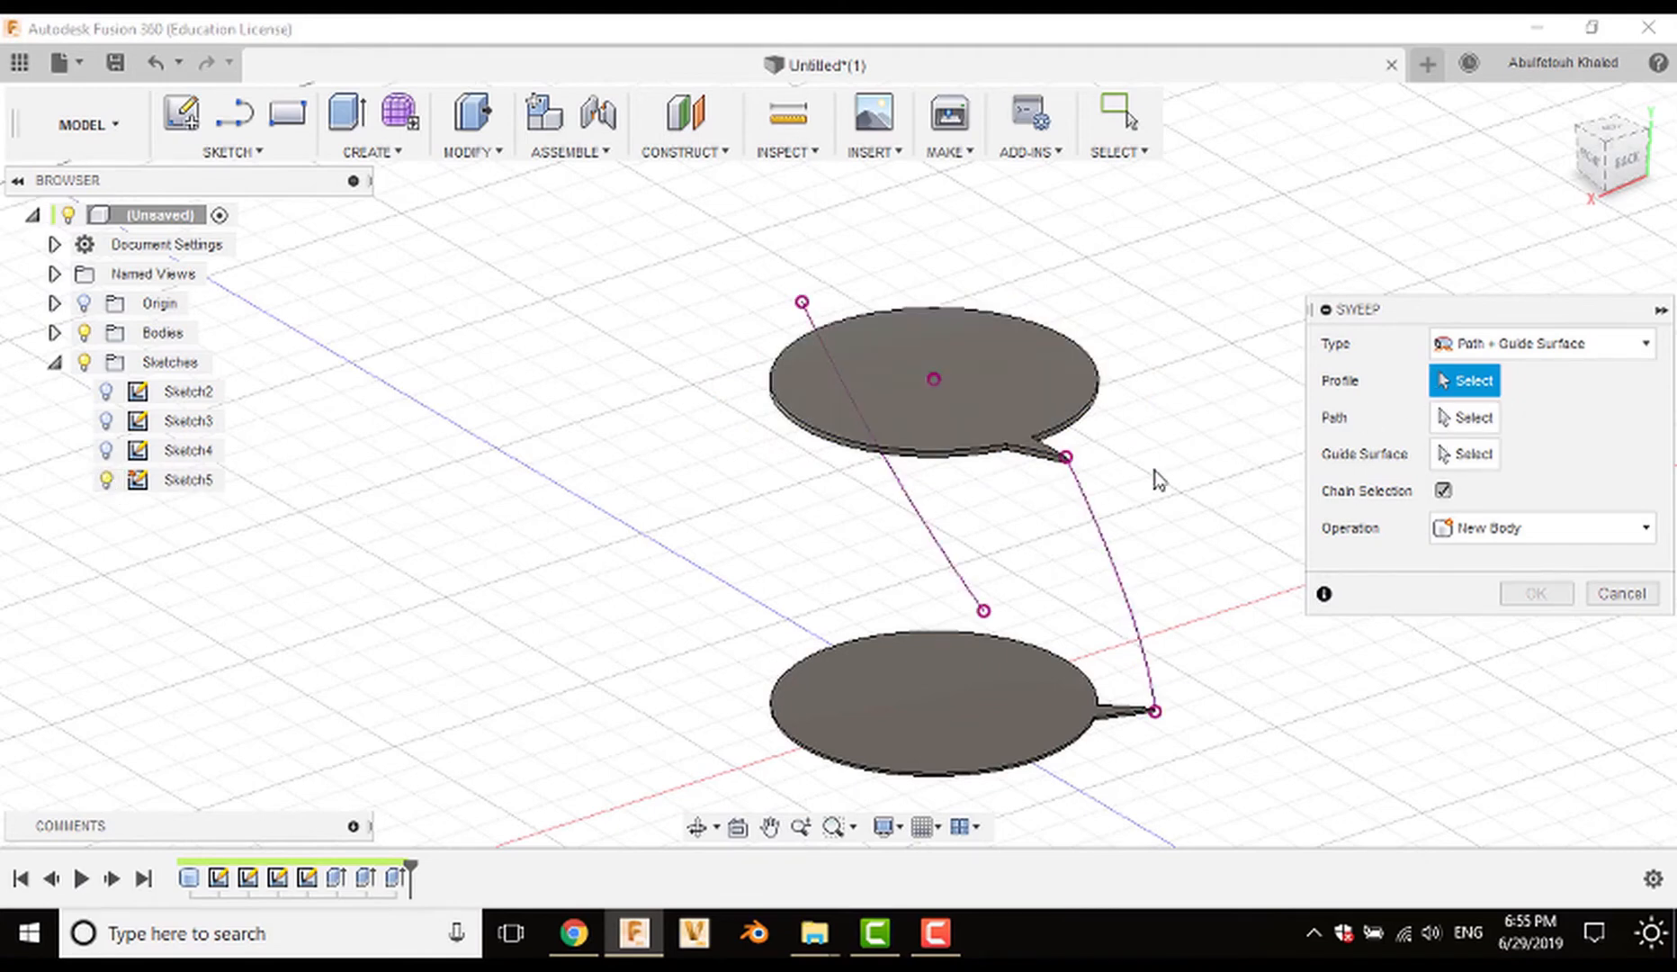
# Step: Sweep the notched top disc face along the projected curve with Path + Guide Surface, using the bottom disc face as guide, as a New Body
pyautogui.click(1527, 350)
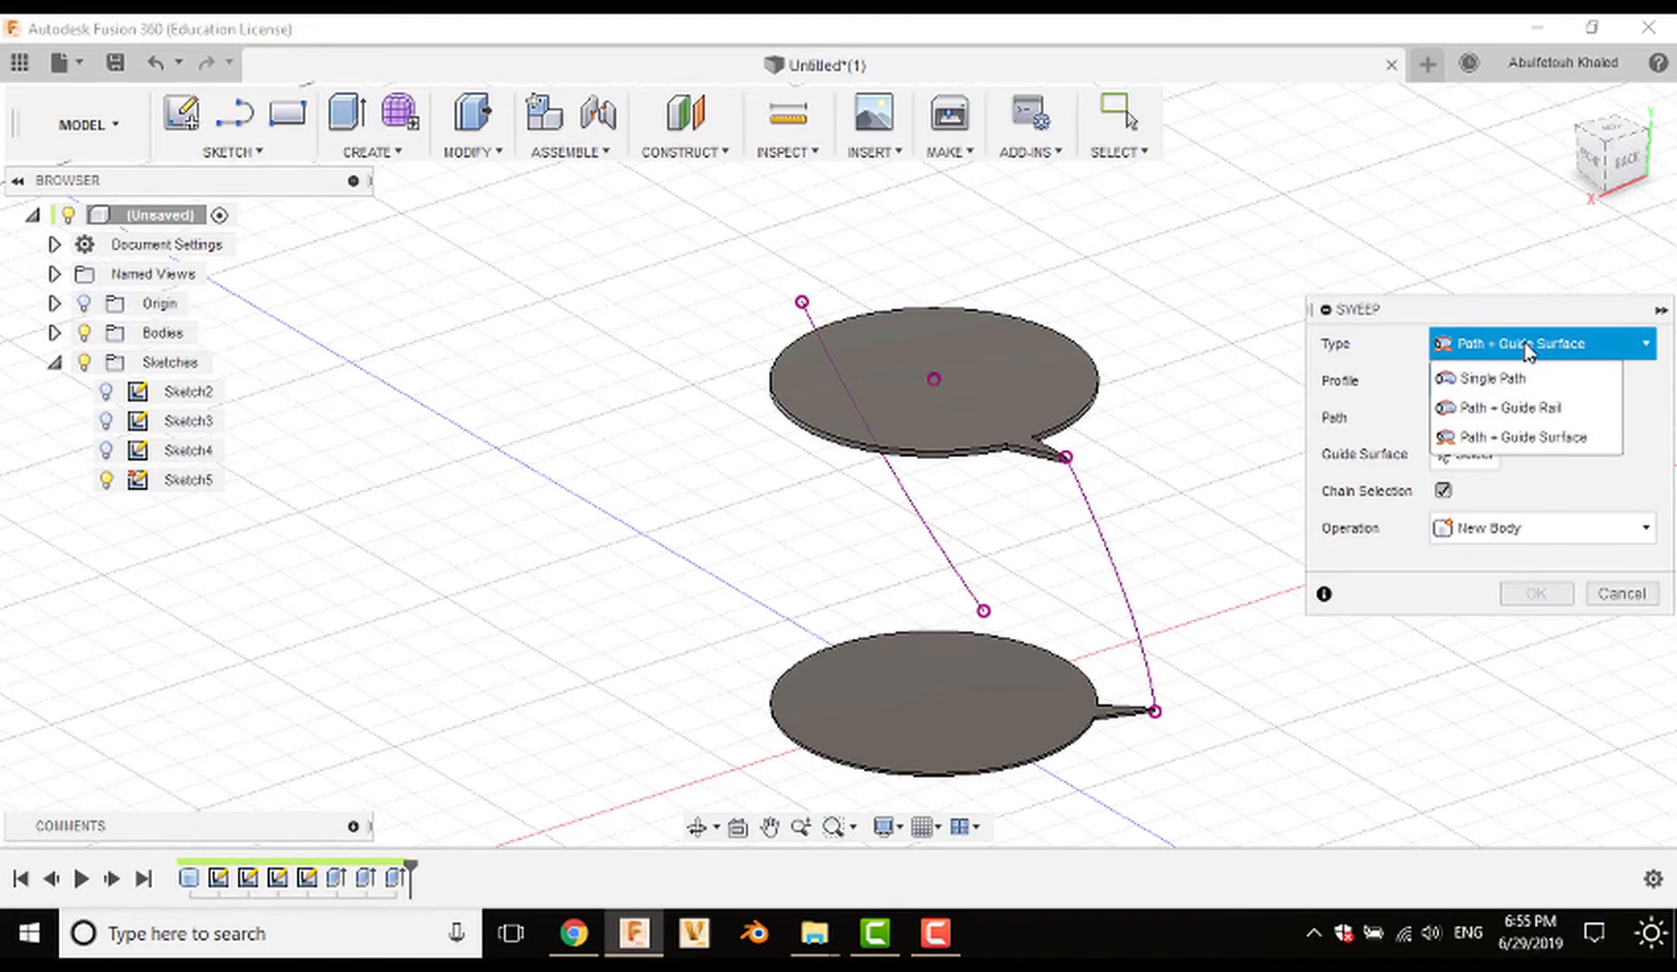
pyautogui.click(1527, 349)
pyautogui.click(1020, 374)
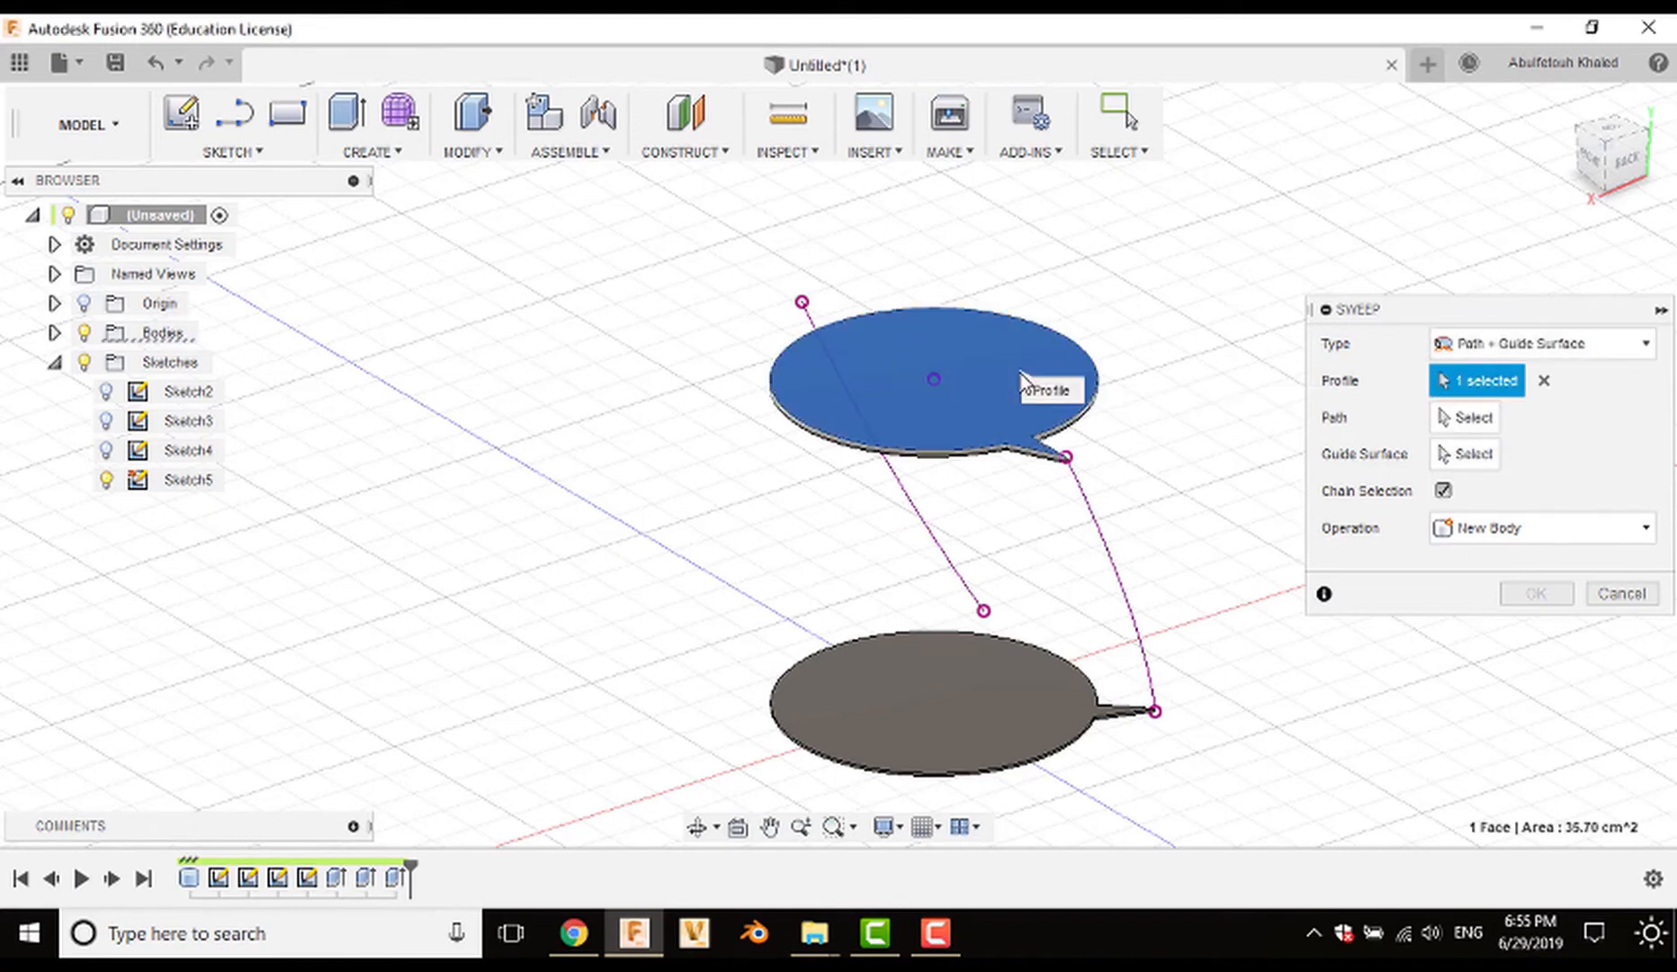
pyautogui.click(1486, 418)
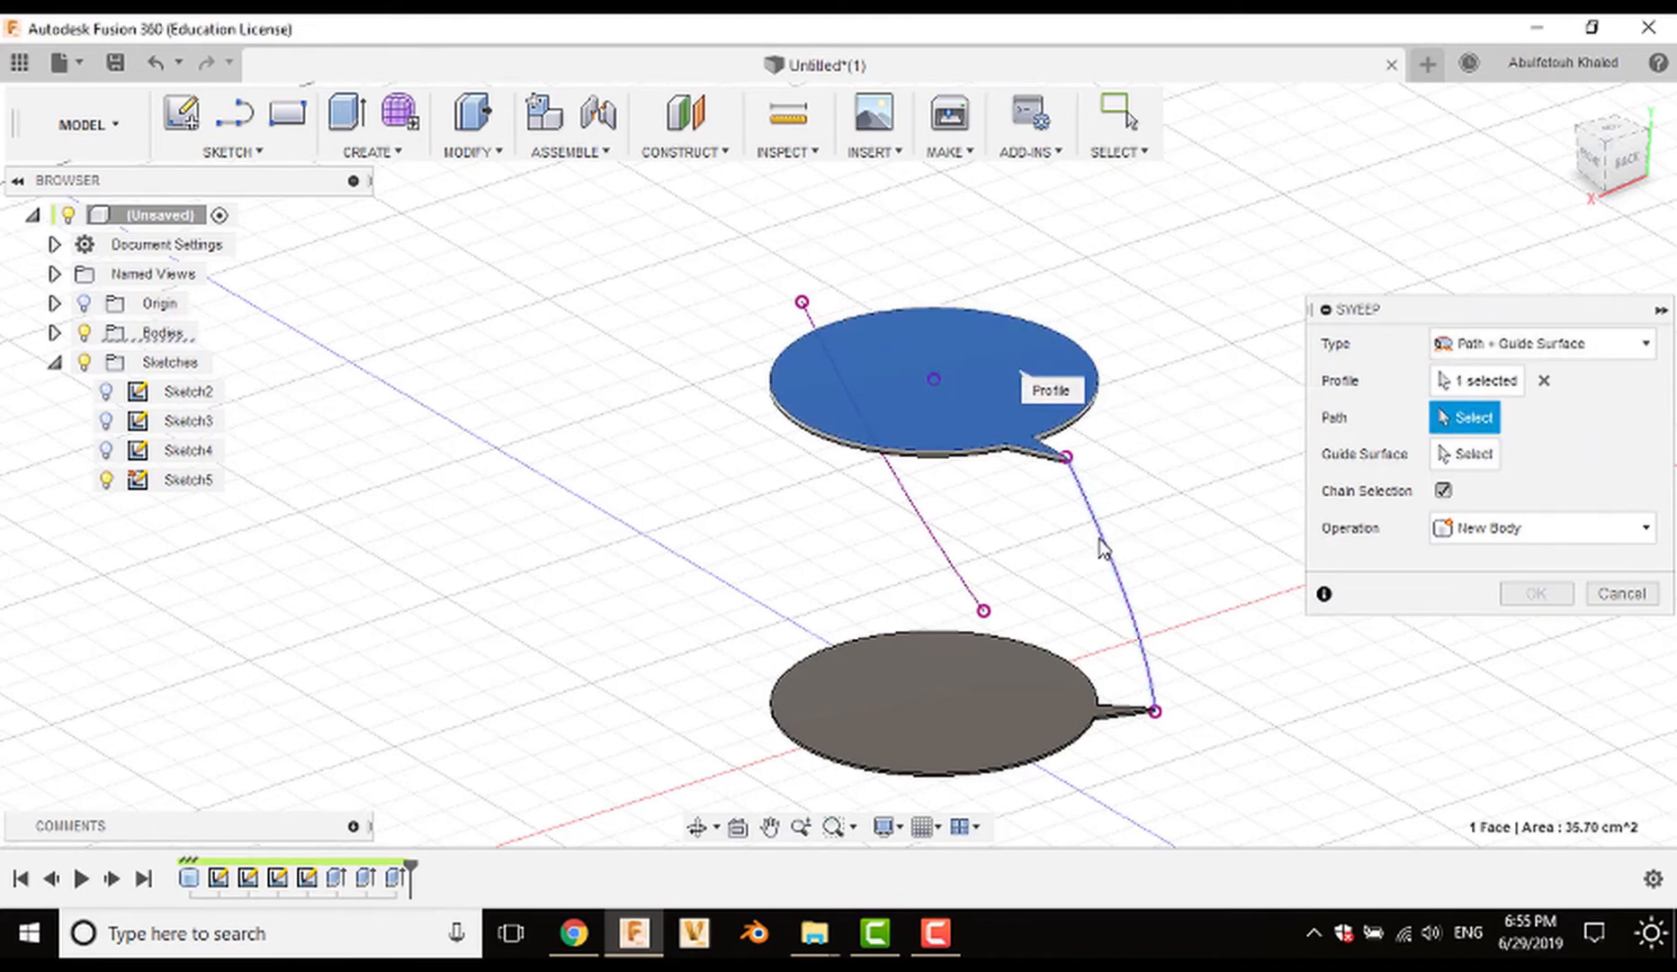
pyautogui.click(1100, 549)
pyautogui.click(1083, 717)
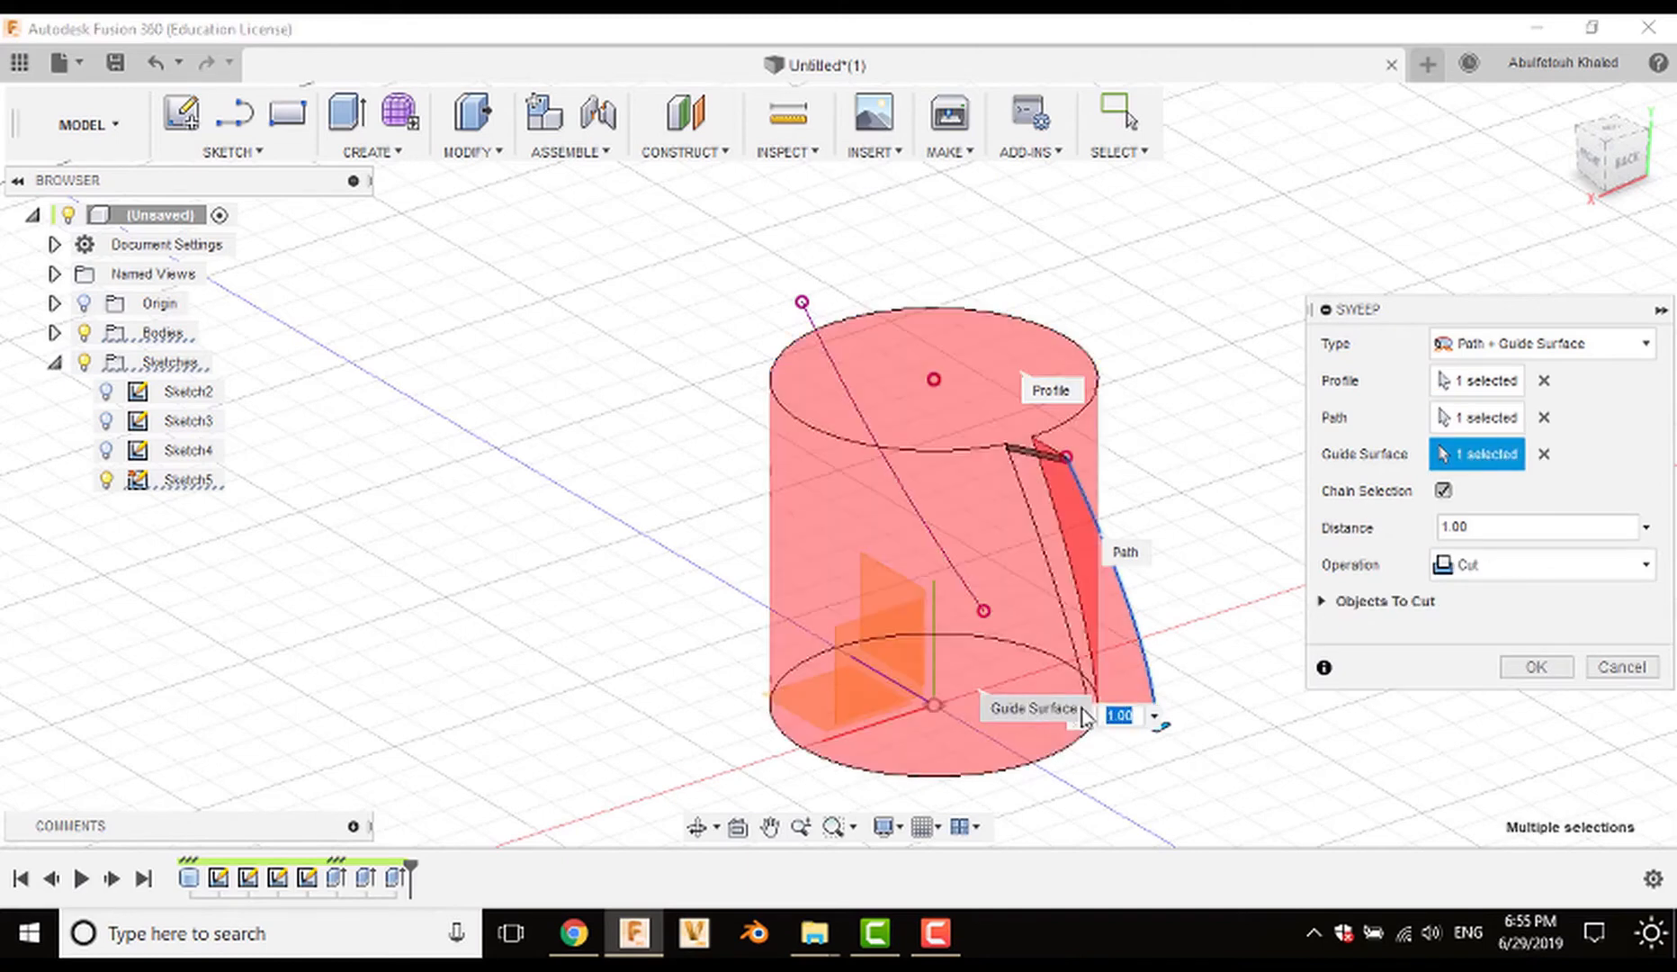
pyautogui.click(1516, 565)
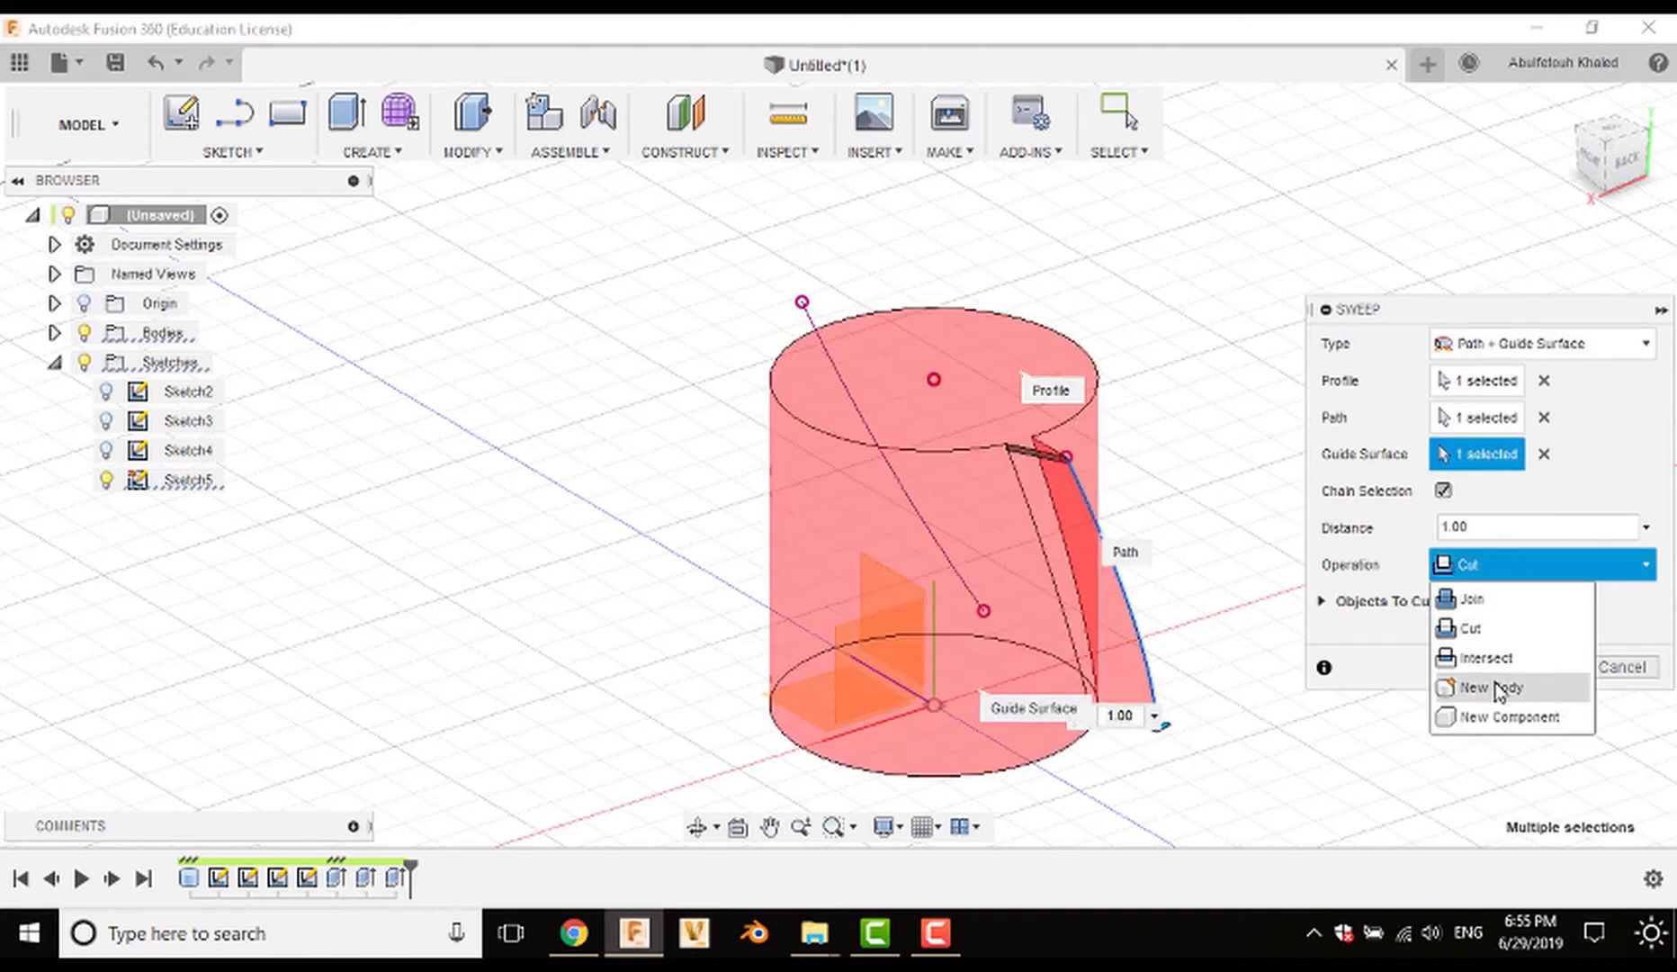
pyautogui.click(1496, 688)
pyautogui.click(1550, 634)
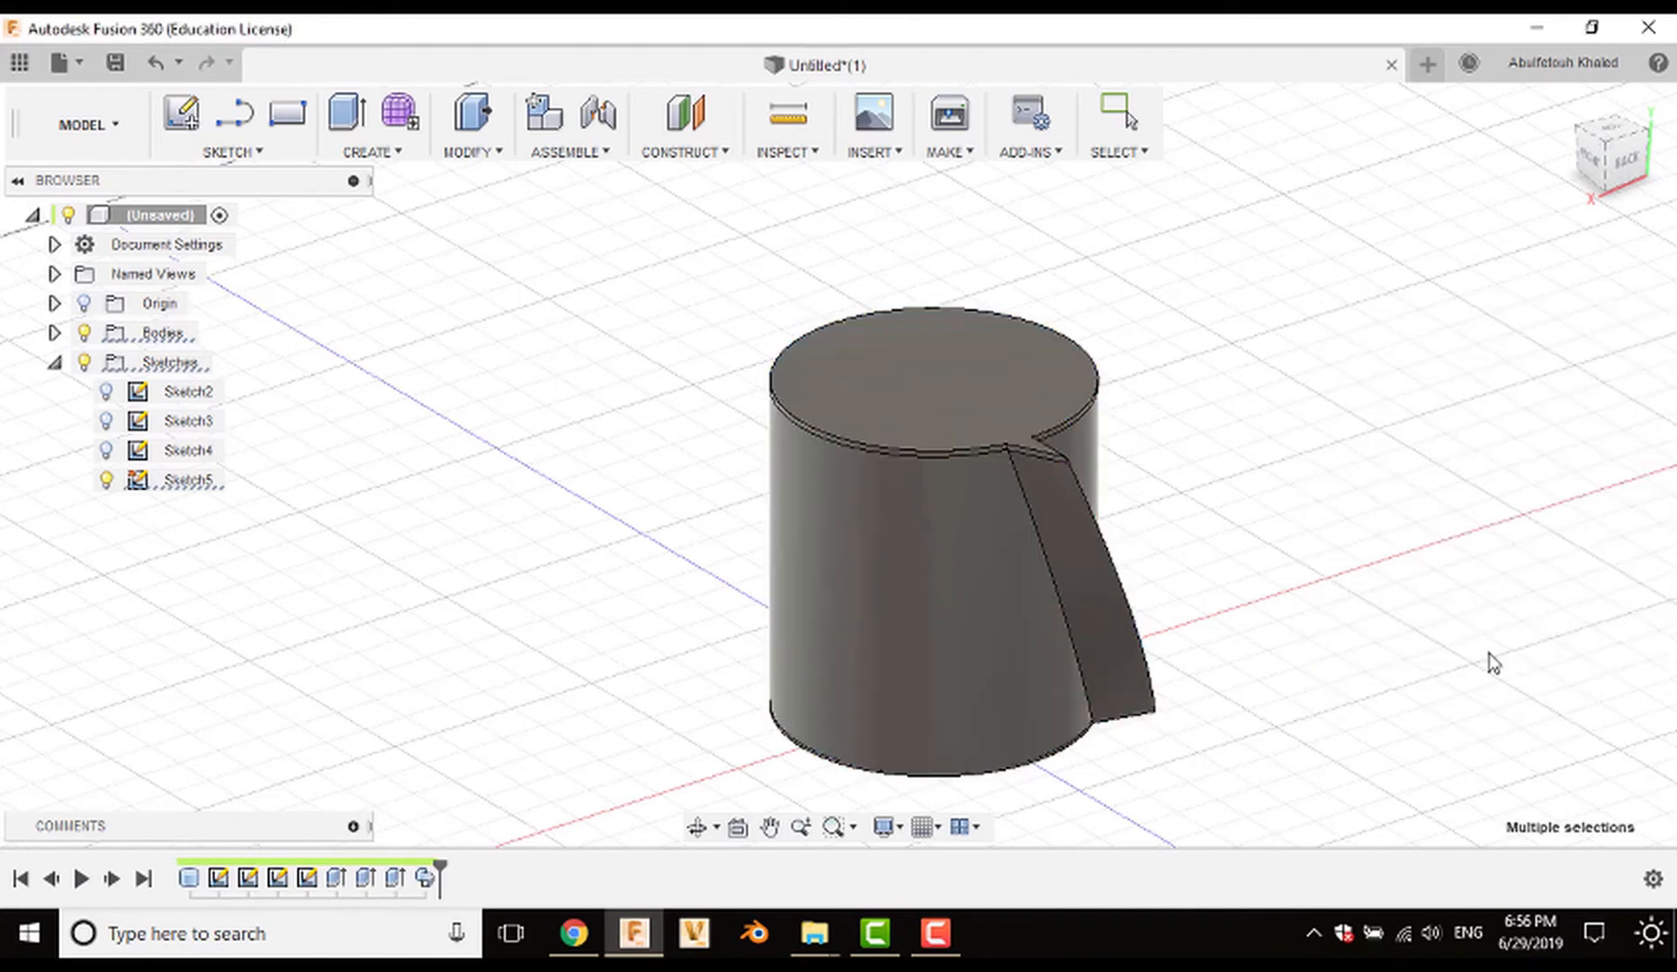
# Step: Select the swept body's top and bottom faces to check both ends and their distance, and clear the selection
pyautogui.keyDown('shift'); pyautogui.moveTo(1307, 664); pyautogui.dragTo(1280, 608, button='middle'); pyautogui.keyUp('shift')
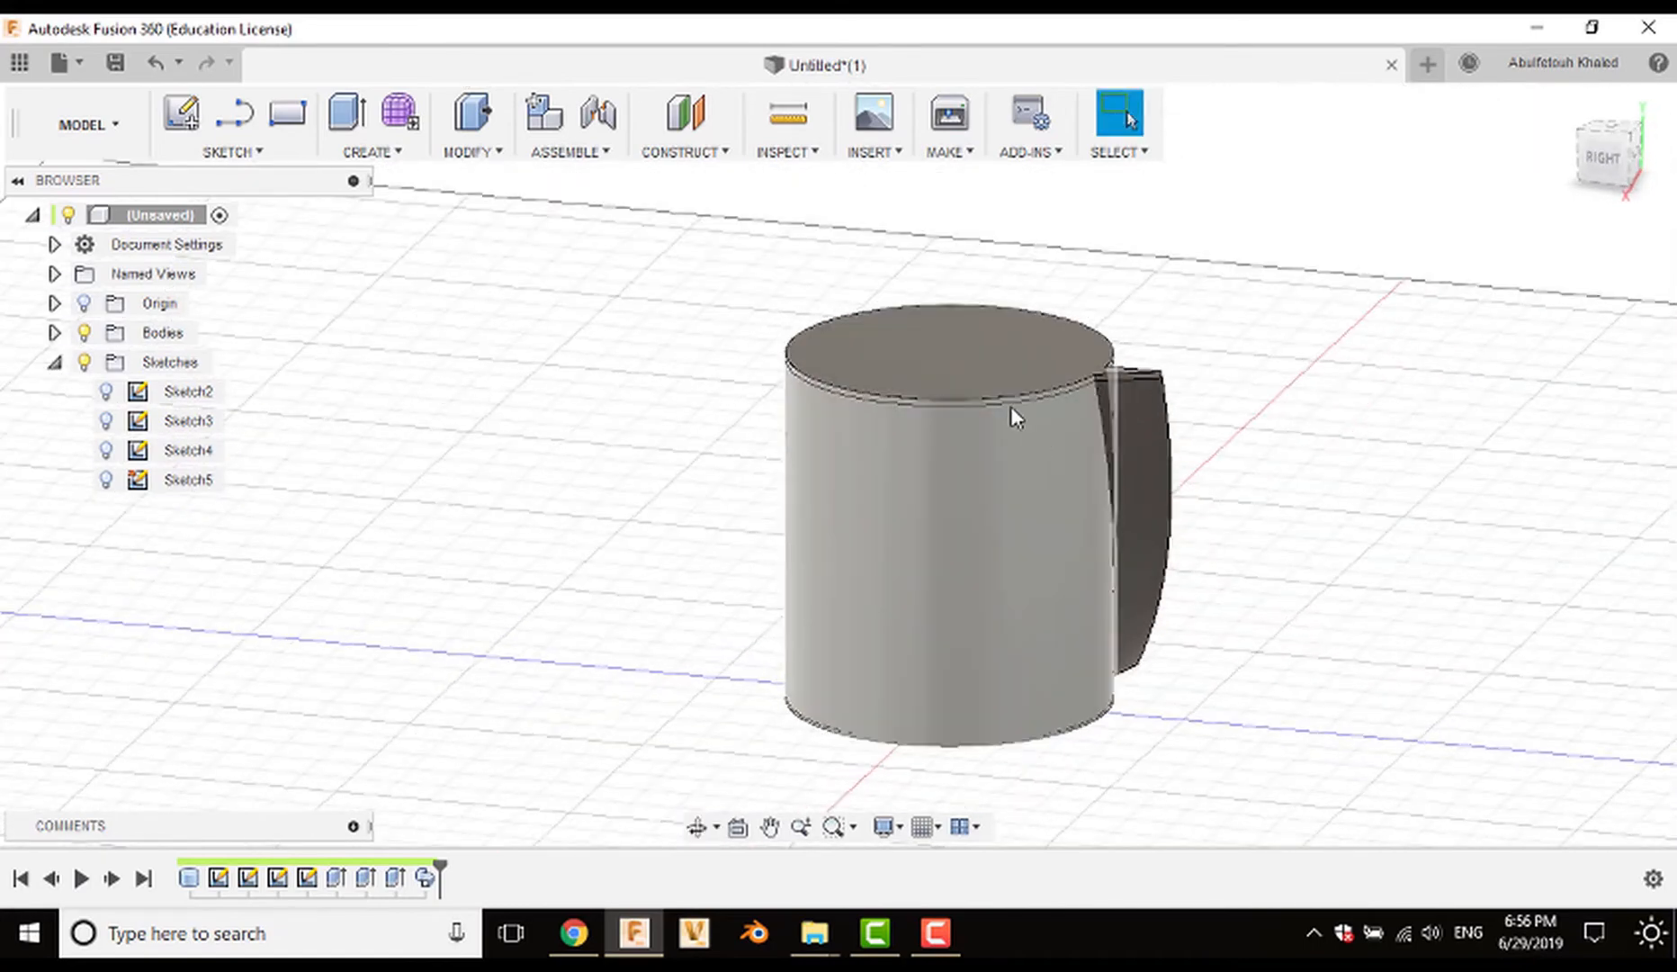
pyautogui.click(987, 389)
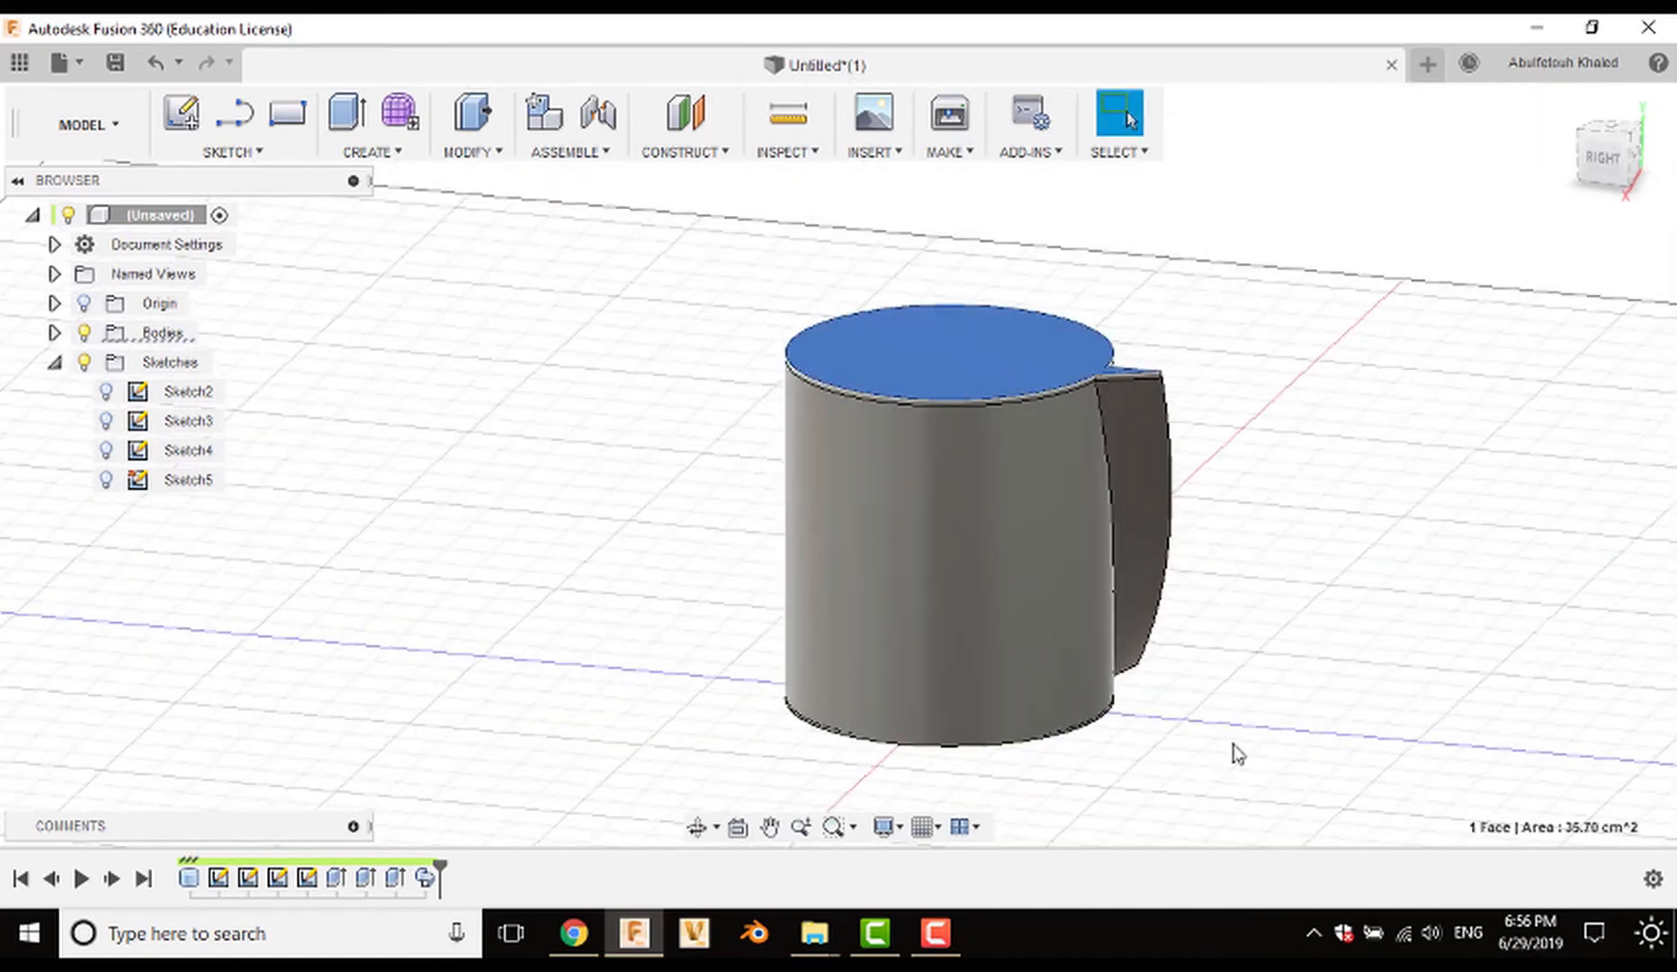
pyautogui.keyDown('shift'); pyautogui.moveTo(1235, 748); pyautogui.dragTo(974, 706, button='middle'); pyautogui.keyUp('shift')
pyautogui.keyDown('ctrl'); pyautogui.click(973, 707); pyautogui.keyUp('ctrl')
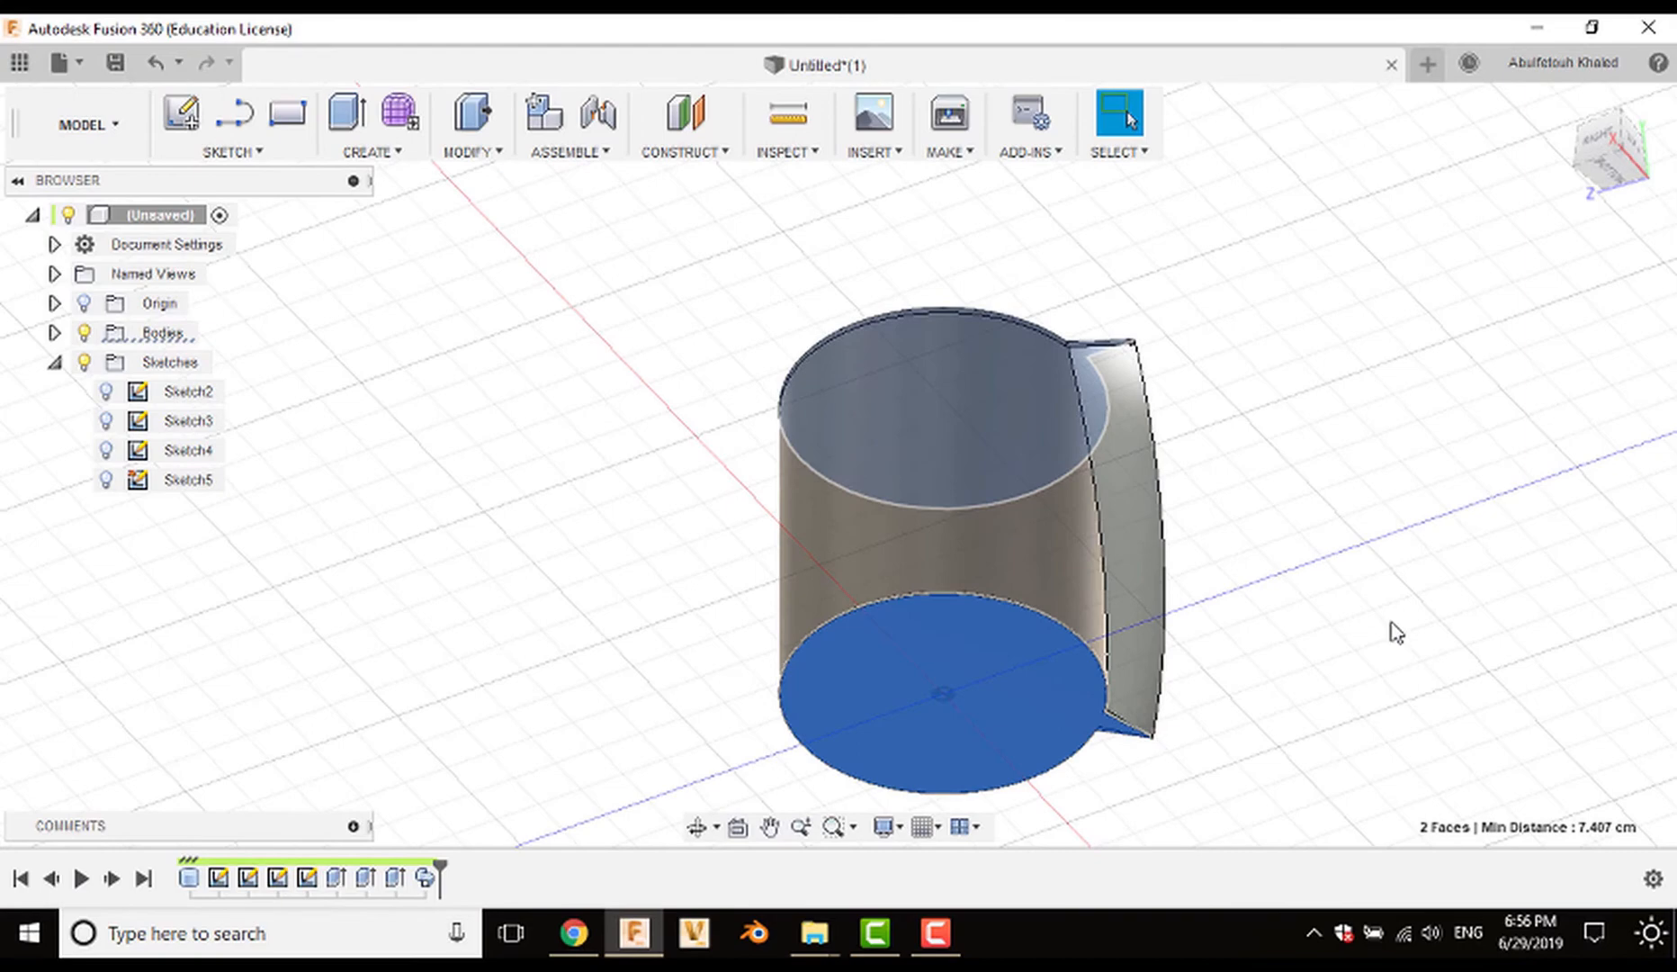
pyautogui.keyDown('shift'); pyautogui.moveTo(1307, 504); pyautogui.dragTo(1278, 589, button='middle'); pyautogui.keyUp('shift')
pyautogui.click(1307, 626)
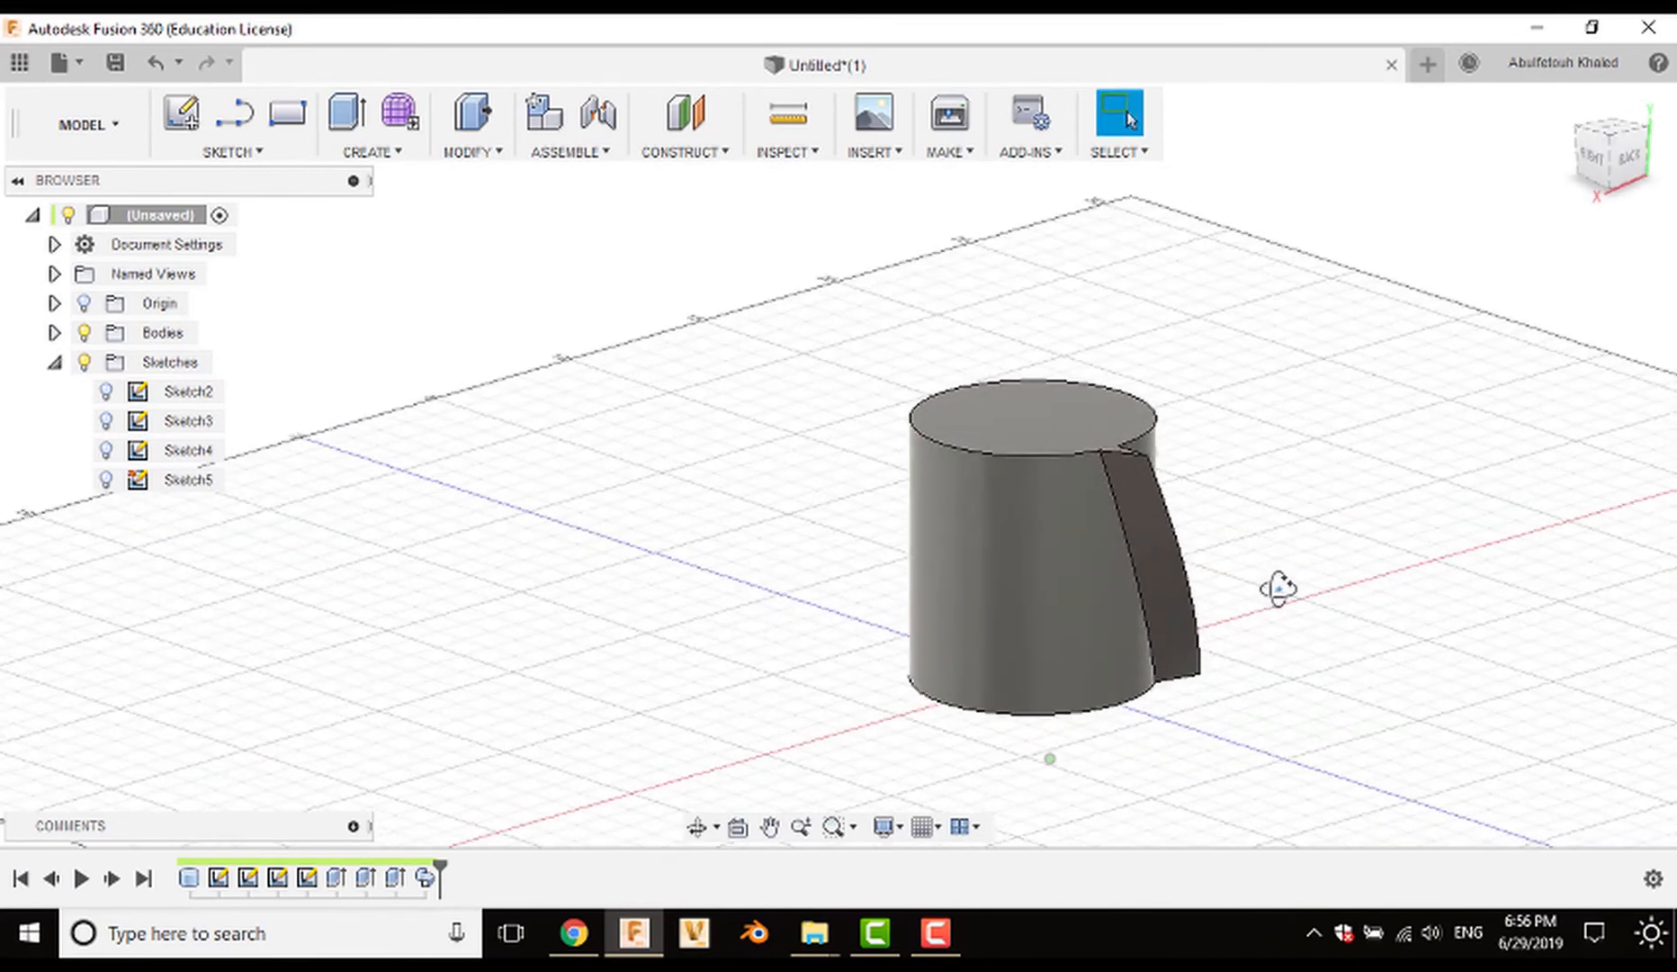
# Step: Reopen the sweep to review its profile, path and guide surface, and examine the slanted tooth from the back and from above
pyautogui.doubleClick(425, 878)
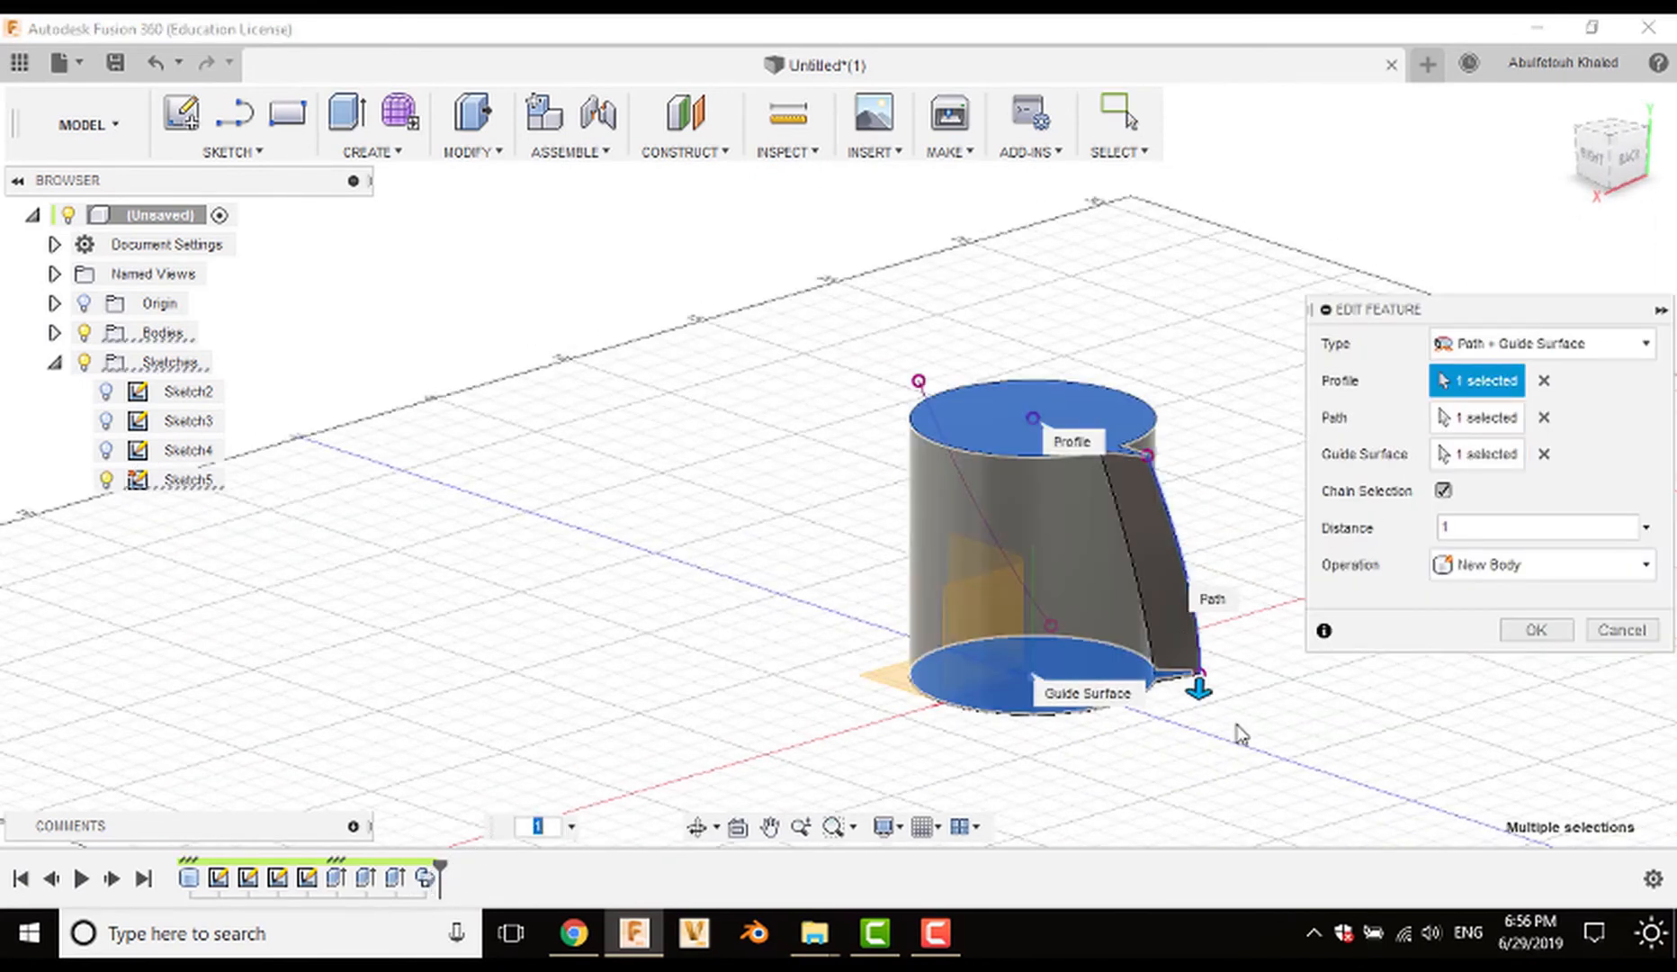
pyautogui.keyDown('shift'); pyautogui.moveTo(1240, 733); pyautogui.dragTo(1112, 733, button='middle'); pyautogui.keyUp('shift')
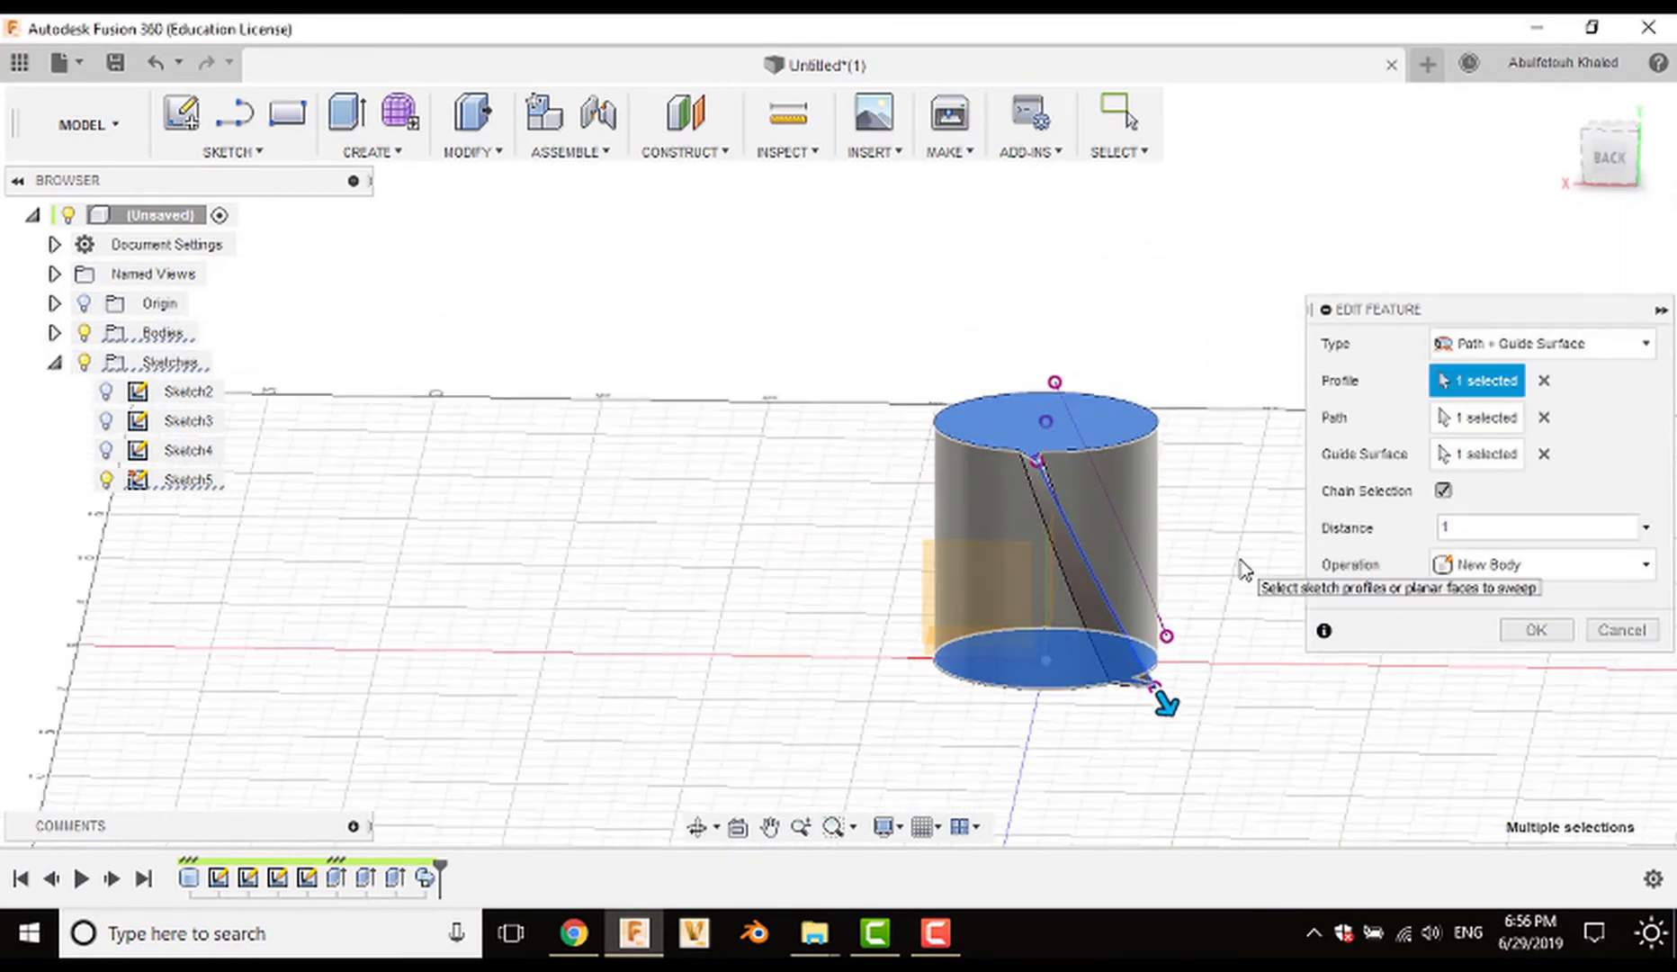
pyautogui.scroll(2, 1237, 576)
pyautogui.moveTo(1236, 579)
pyautogui.keyDown('shift'); pyautogui.mouseDown(button='middle')
pyautogui.moveTo(1213, 607)
pyautogui.moveTo(1215, 587)
pyautogui.mouseUp(button='middle'); pyautogui.keyUp('shift')
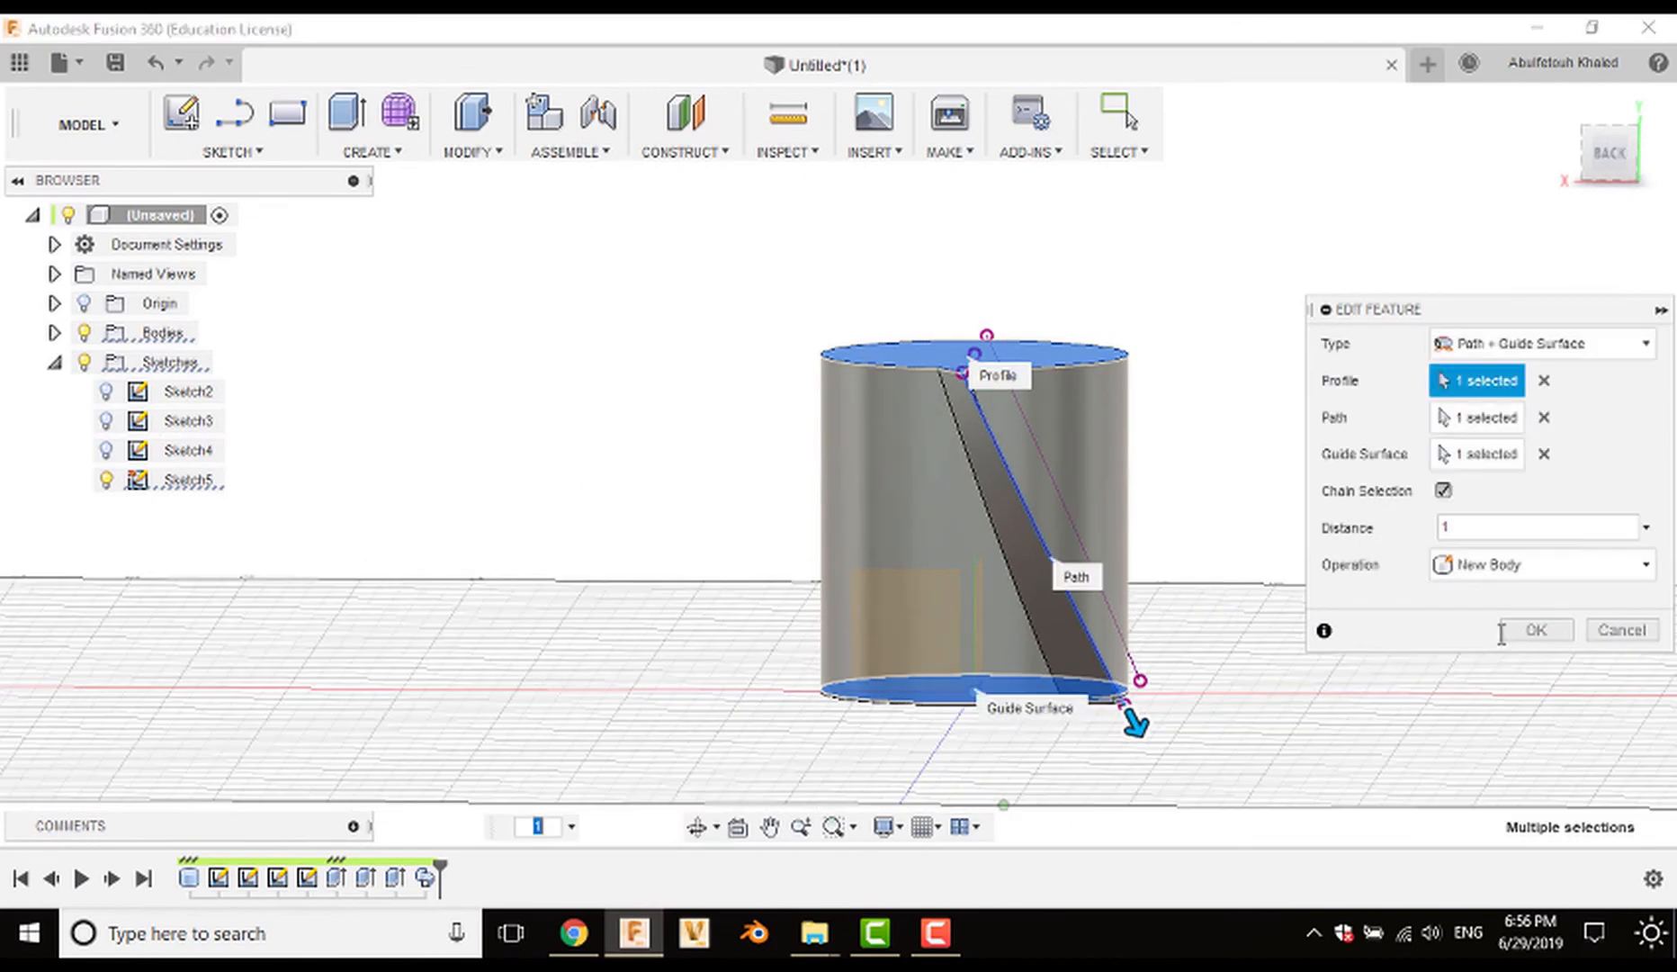
pyautogui.click(1531, 631)
pyautogui.scroll(-1, 1356, 663)
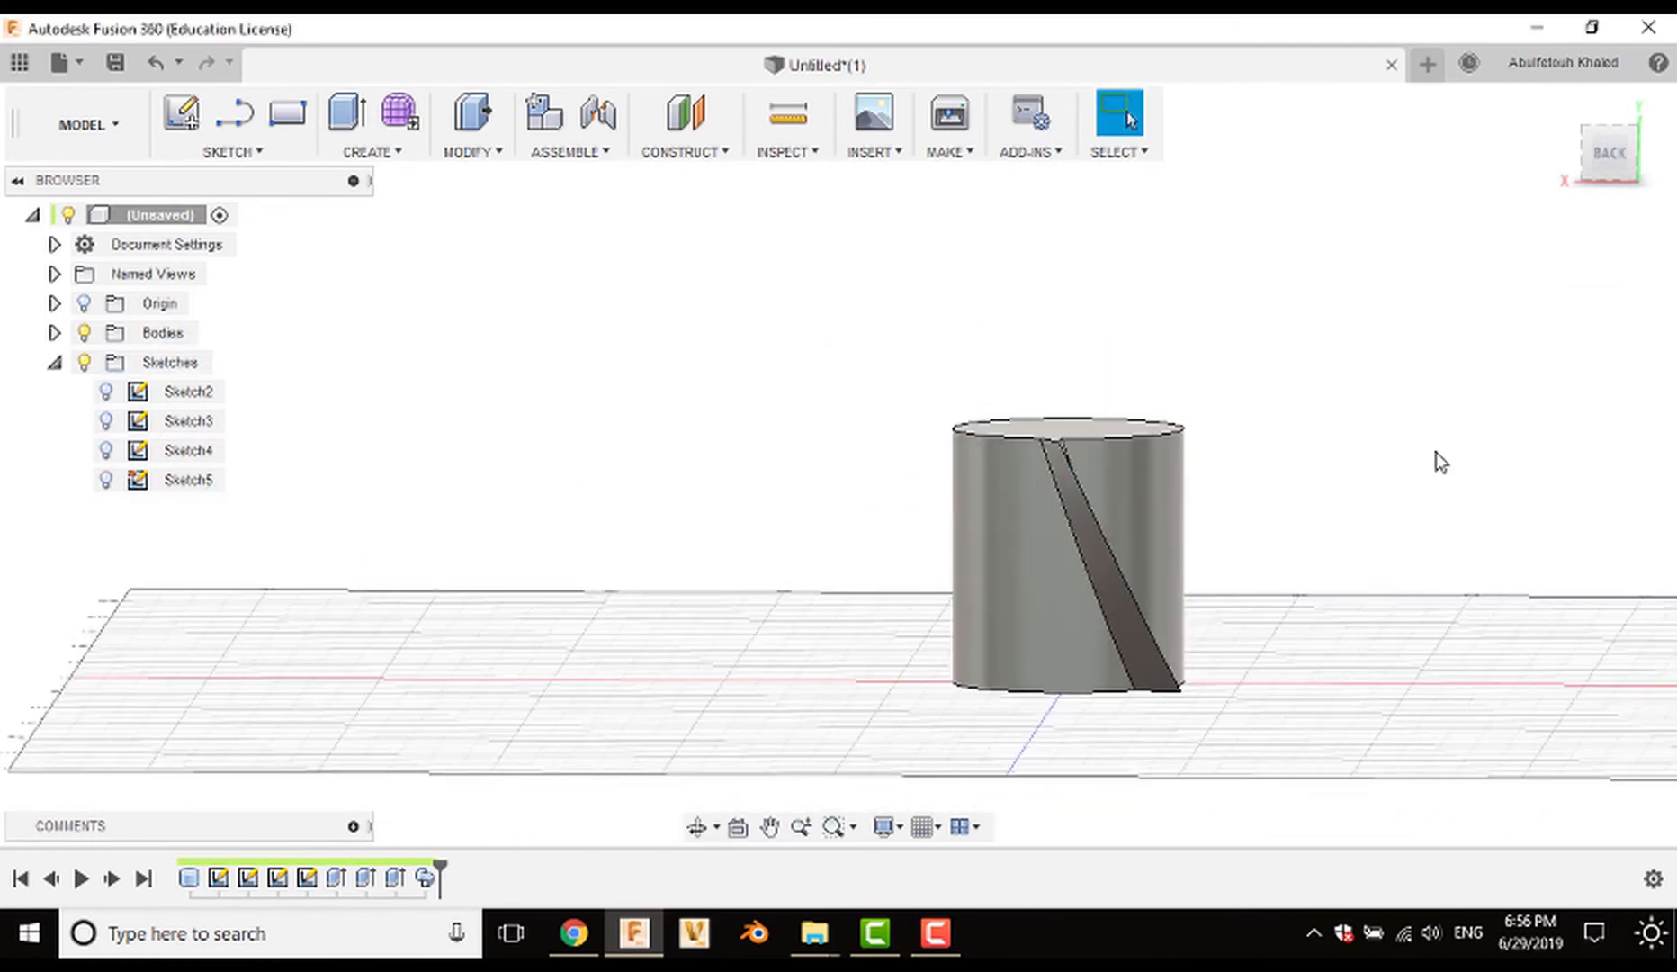
pyautogui.click(1609, 151)
pyautogui.scroll(3, 1333, 479)
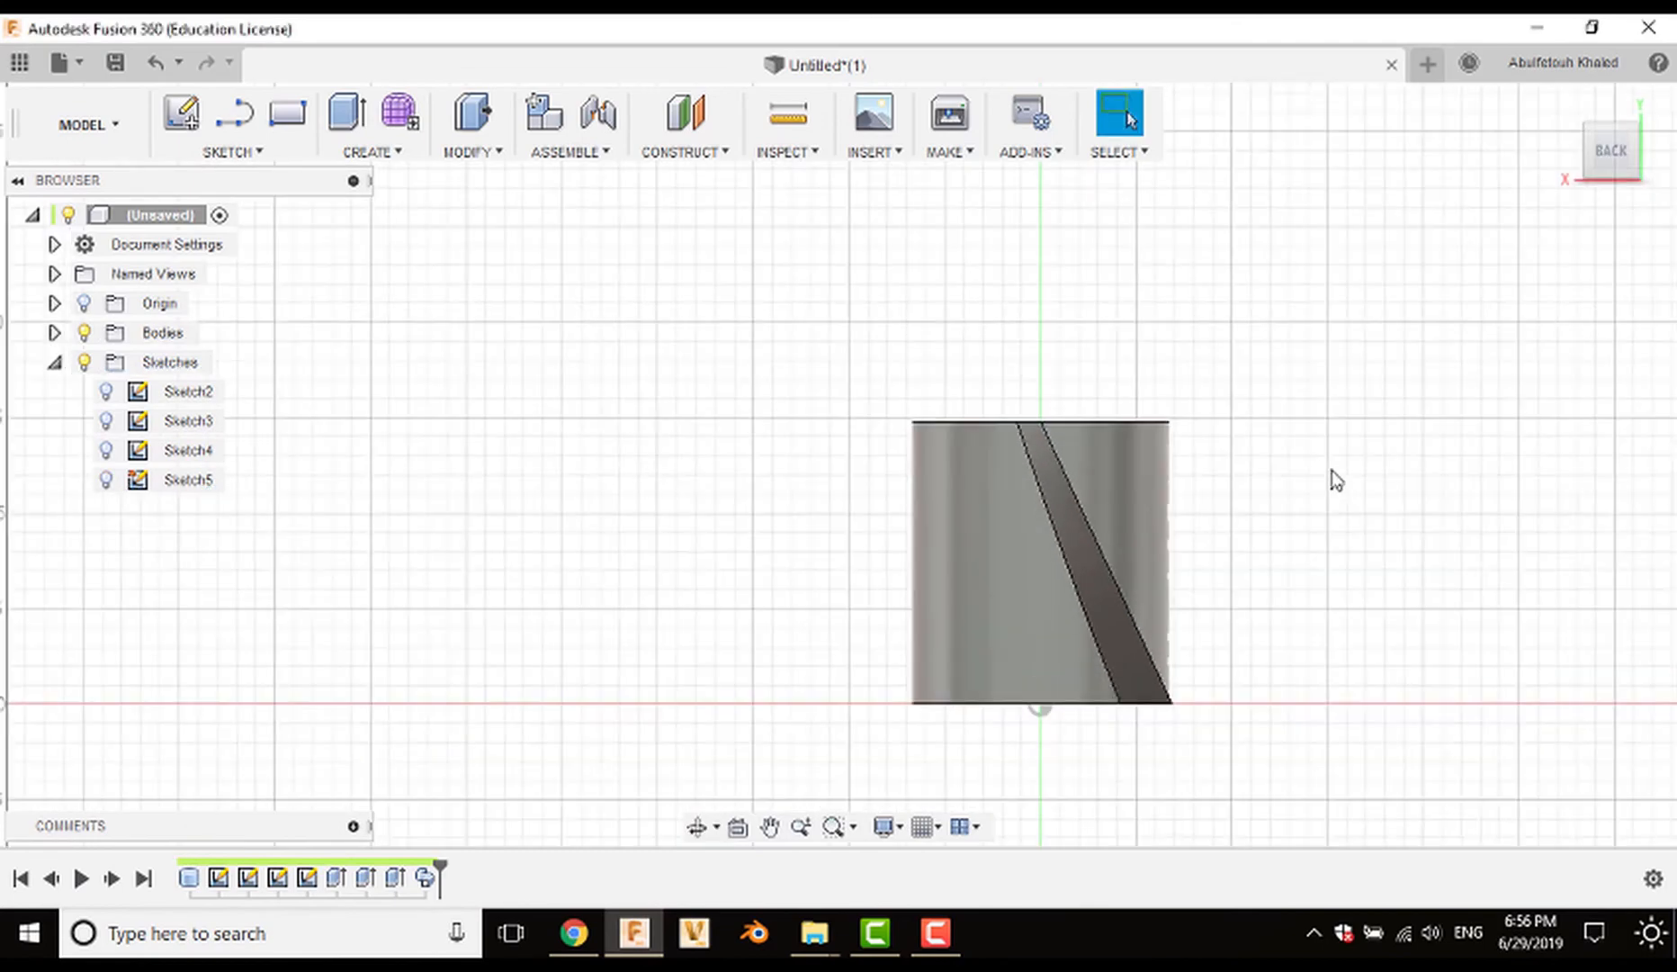
pyautogui.scroll(-2, 1242, 547)
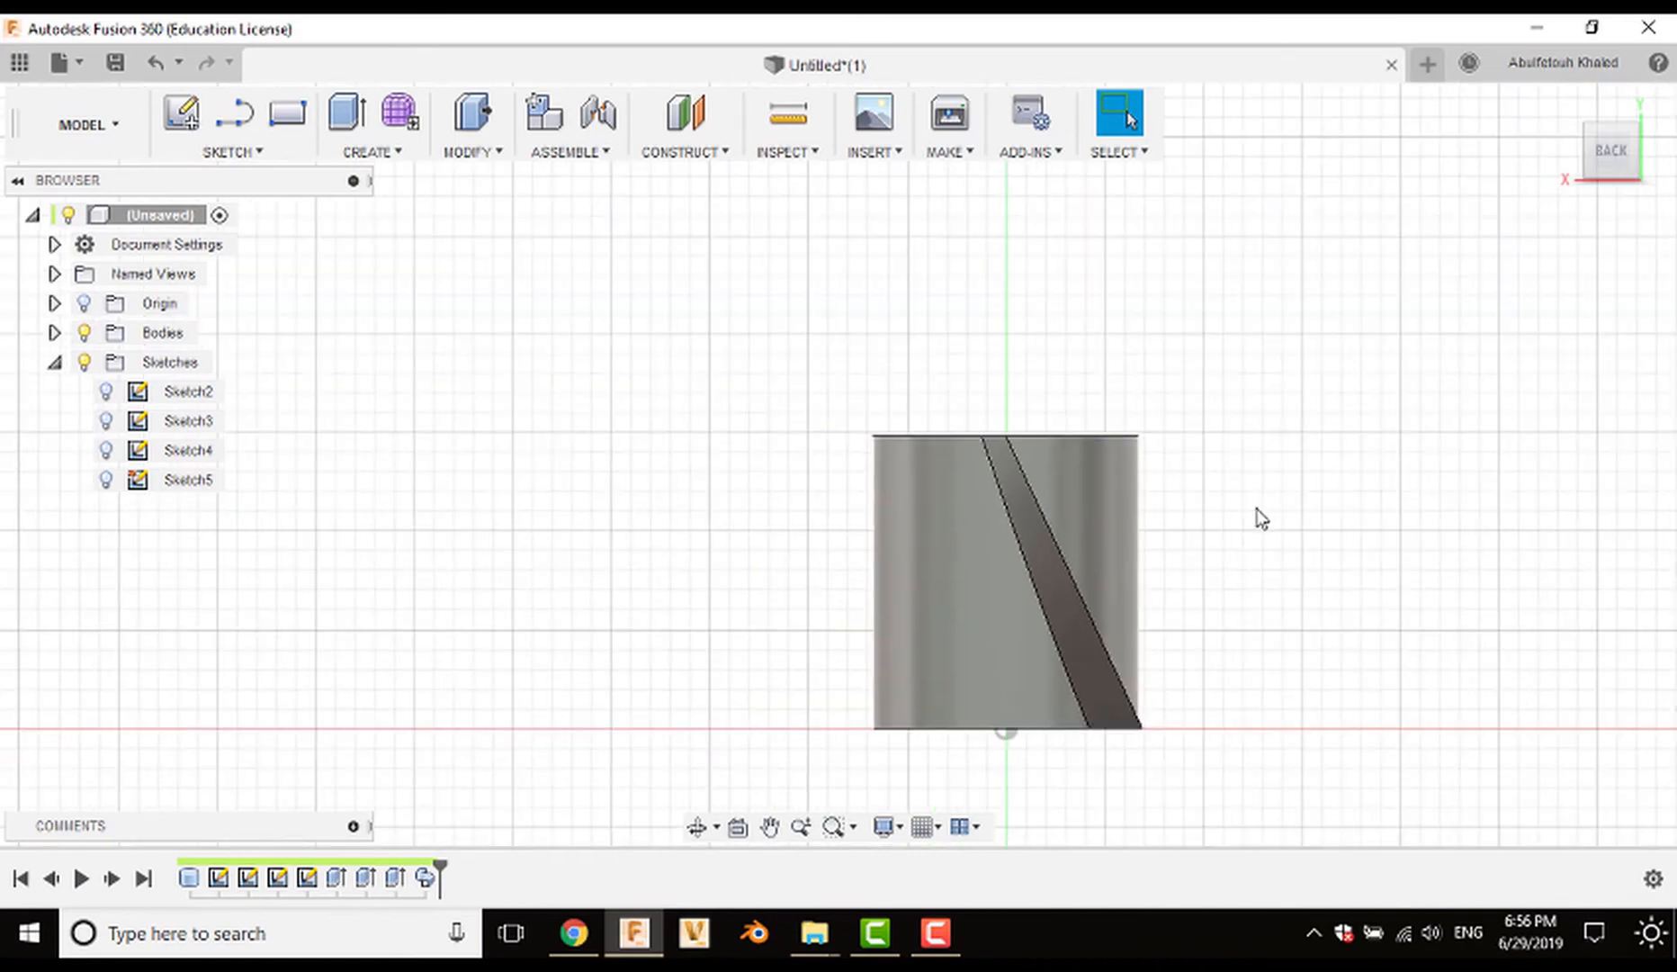
pyautogui.keyDown('shift'); pyautogui.middleClick(1184, 578); pyautogui.keyUp('shift')
pyautogui.keyDown('shift'); pyautogui.moveTo(1191, 526); pyautogui.dragTo(1199, 533, button='middle'); pyautogui.keyUp('shift')
pyautogui.keyDown('shift'); pyautogui.moveTo(1263, 476); pyautogui.dragTo(1187, 621, button='middle'); pyautogui.keyUp('shift')
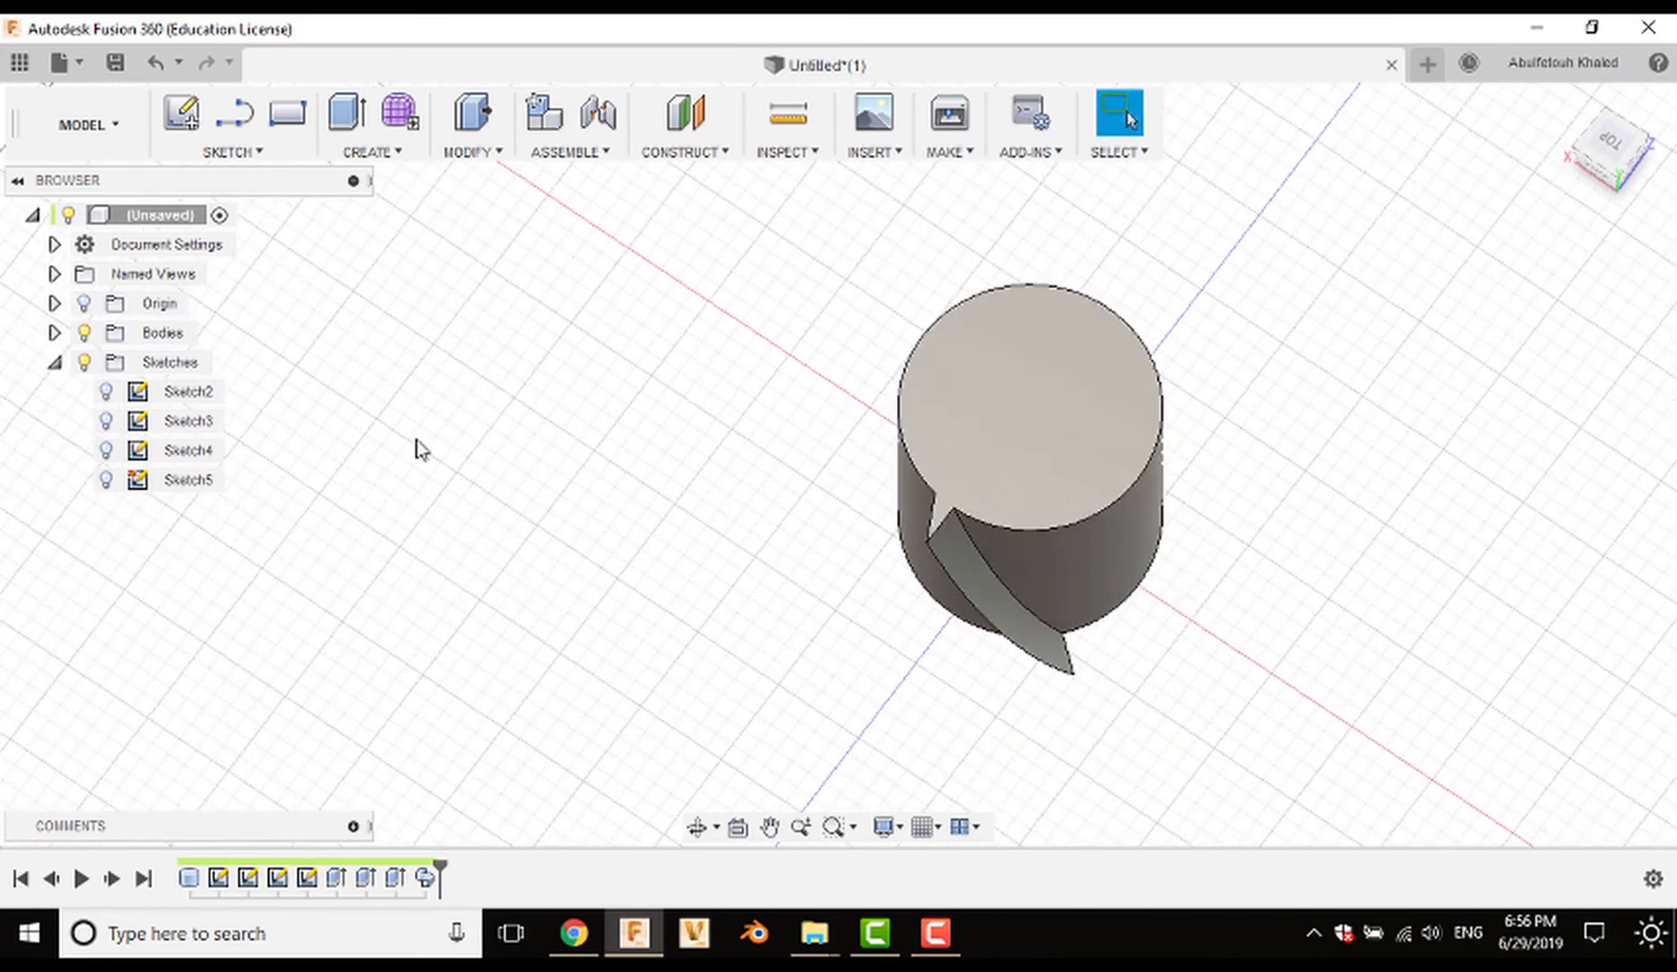
# Step: Create a full circular pattern of the swept body Body3 around the cylinder's axis with a quantity of 15
pyautogui.click(54, 333)
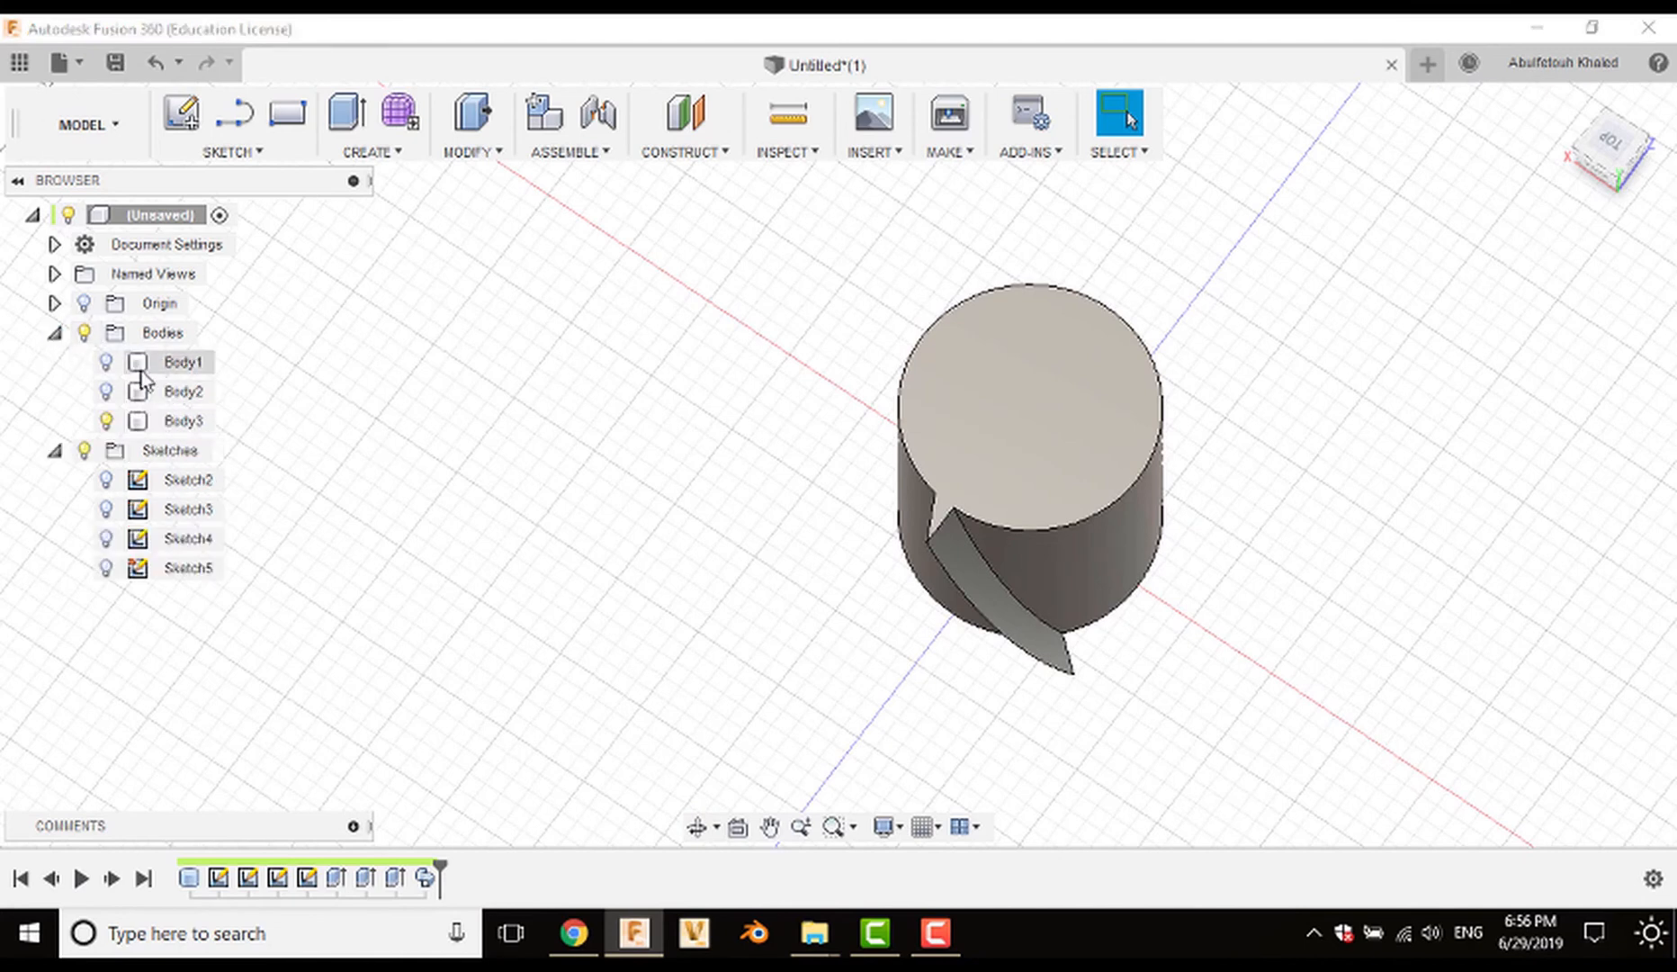
pyautogui.click(160, 423)
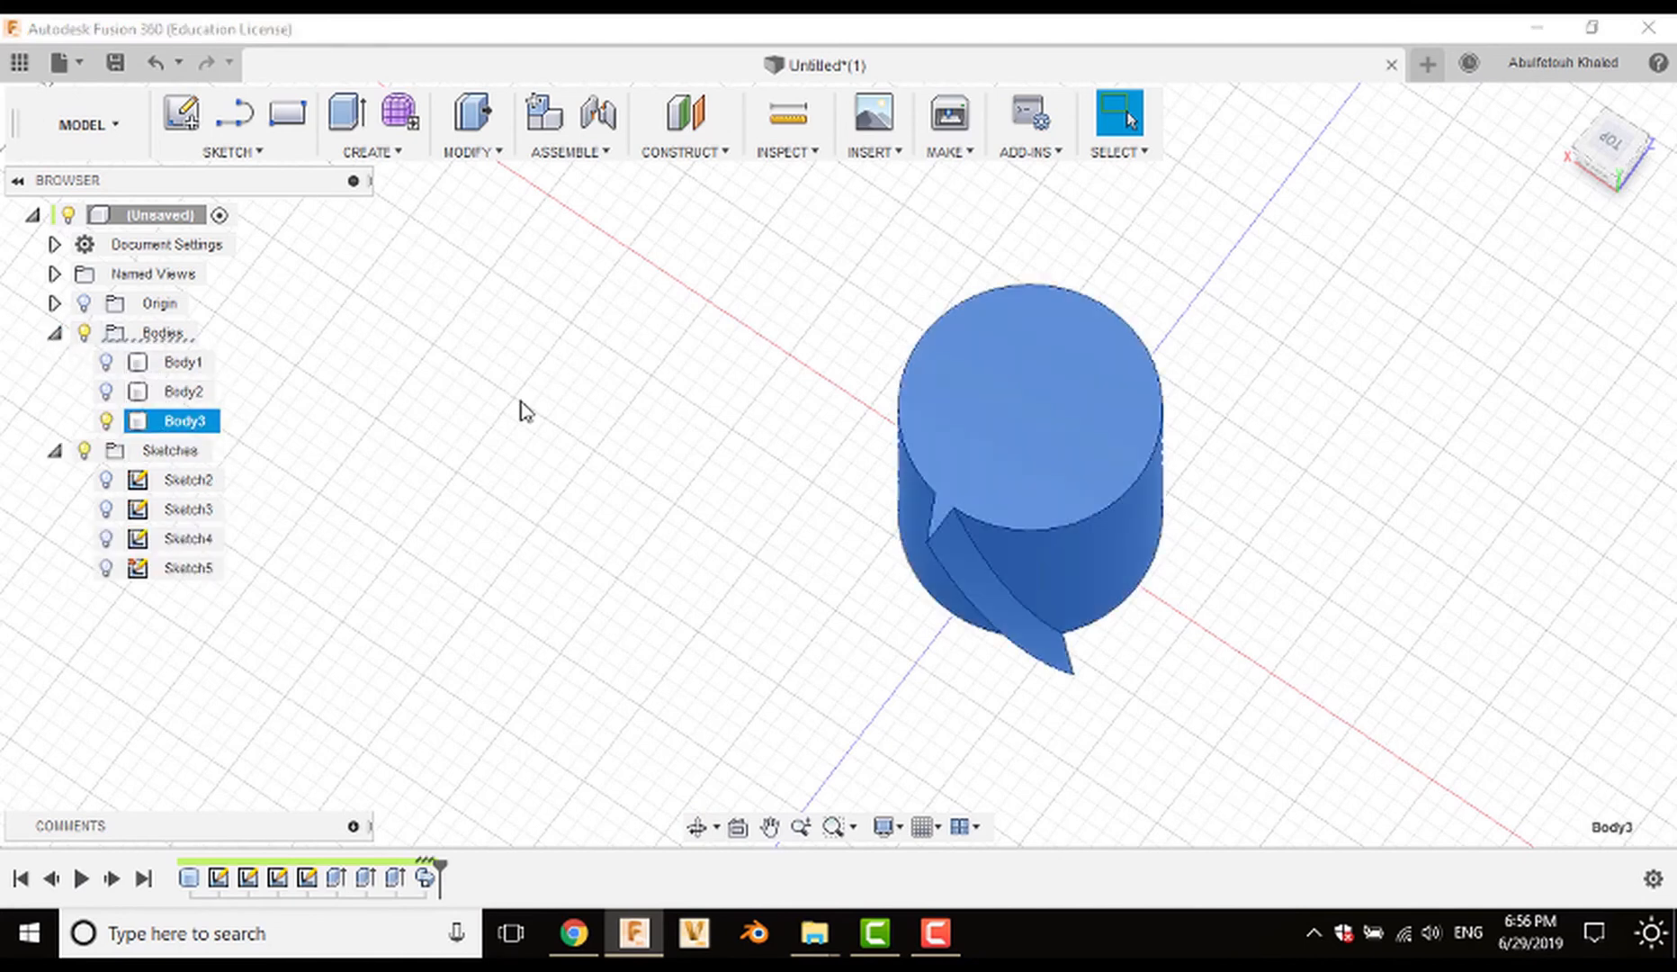
pyautogui.click(397, 156)
pyautogui.moveTo(407, 516)
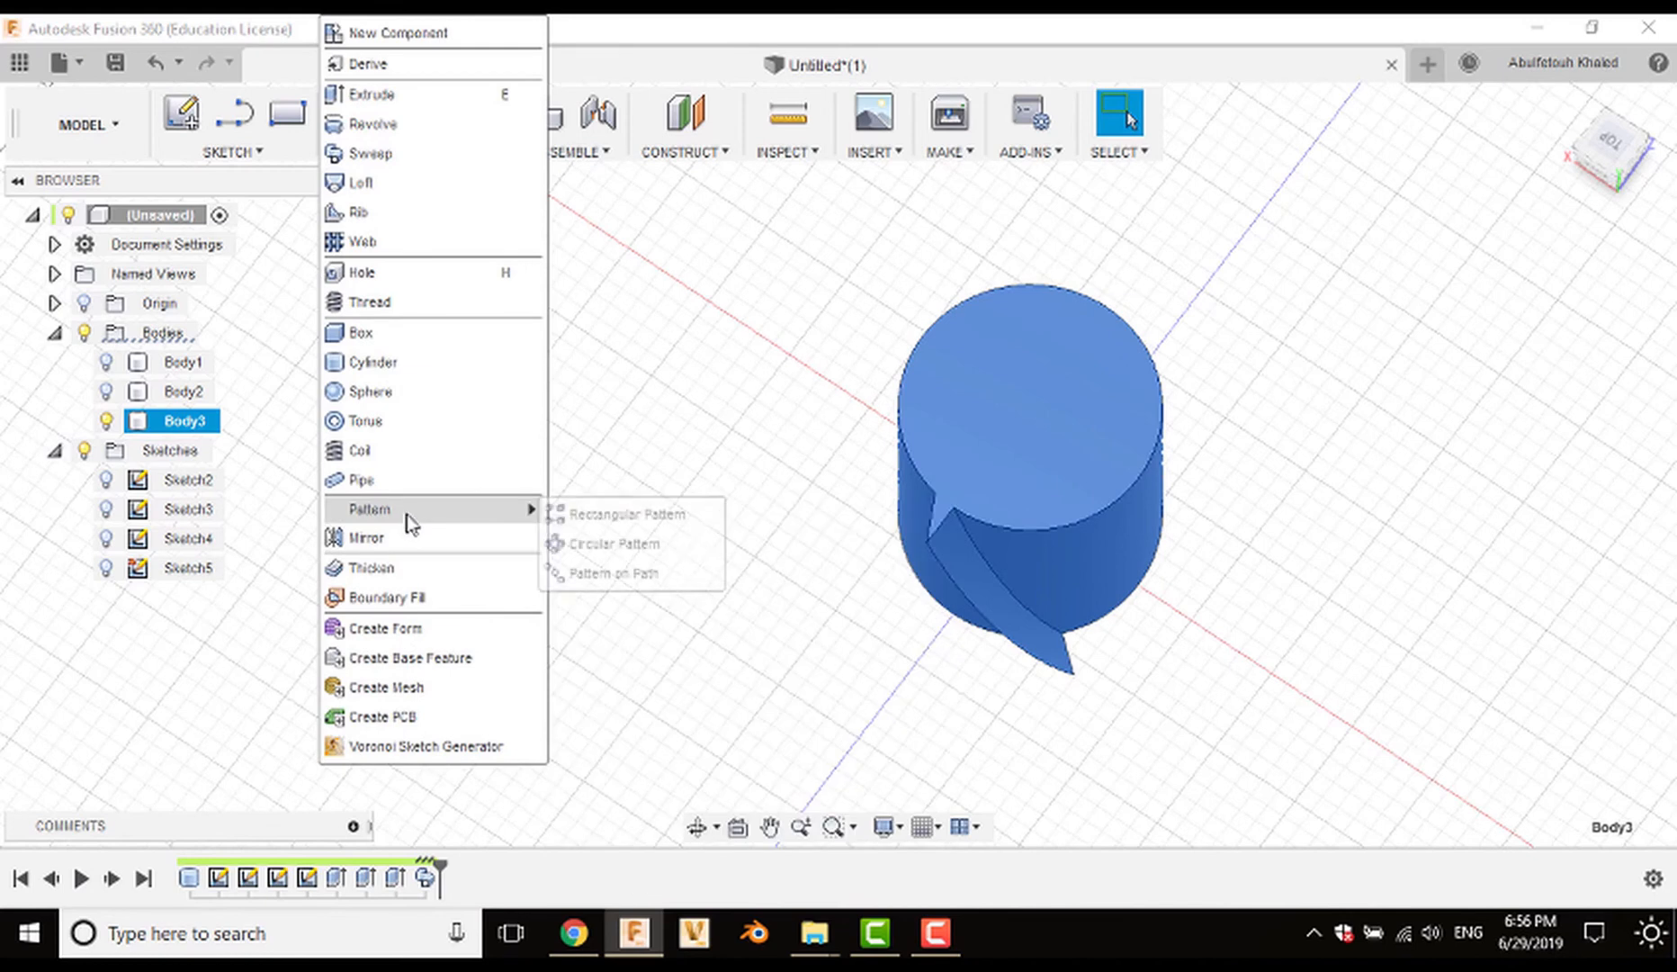
pyautogui.click(662, 544)
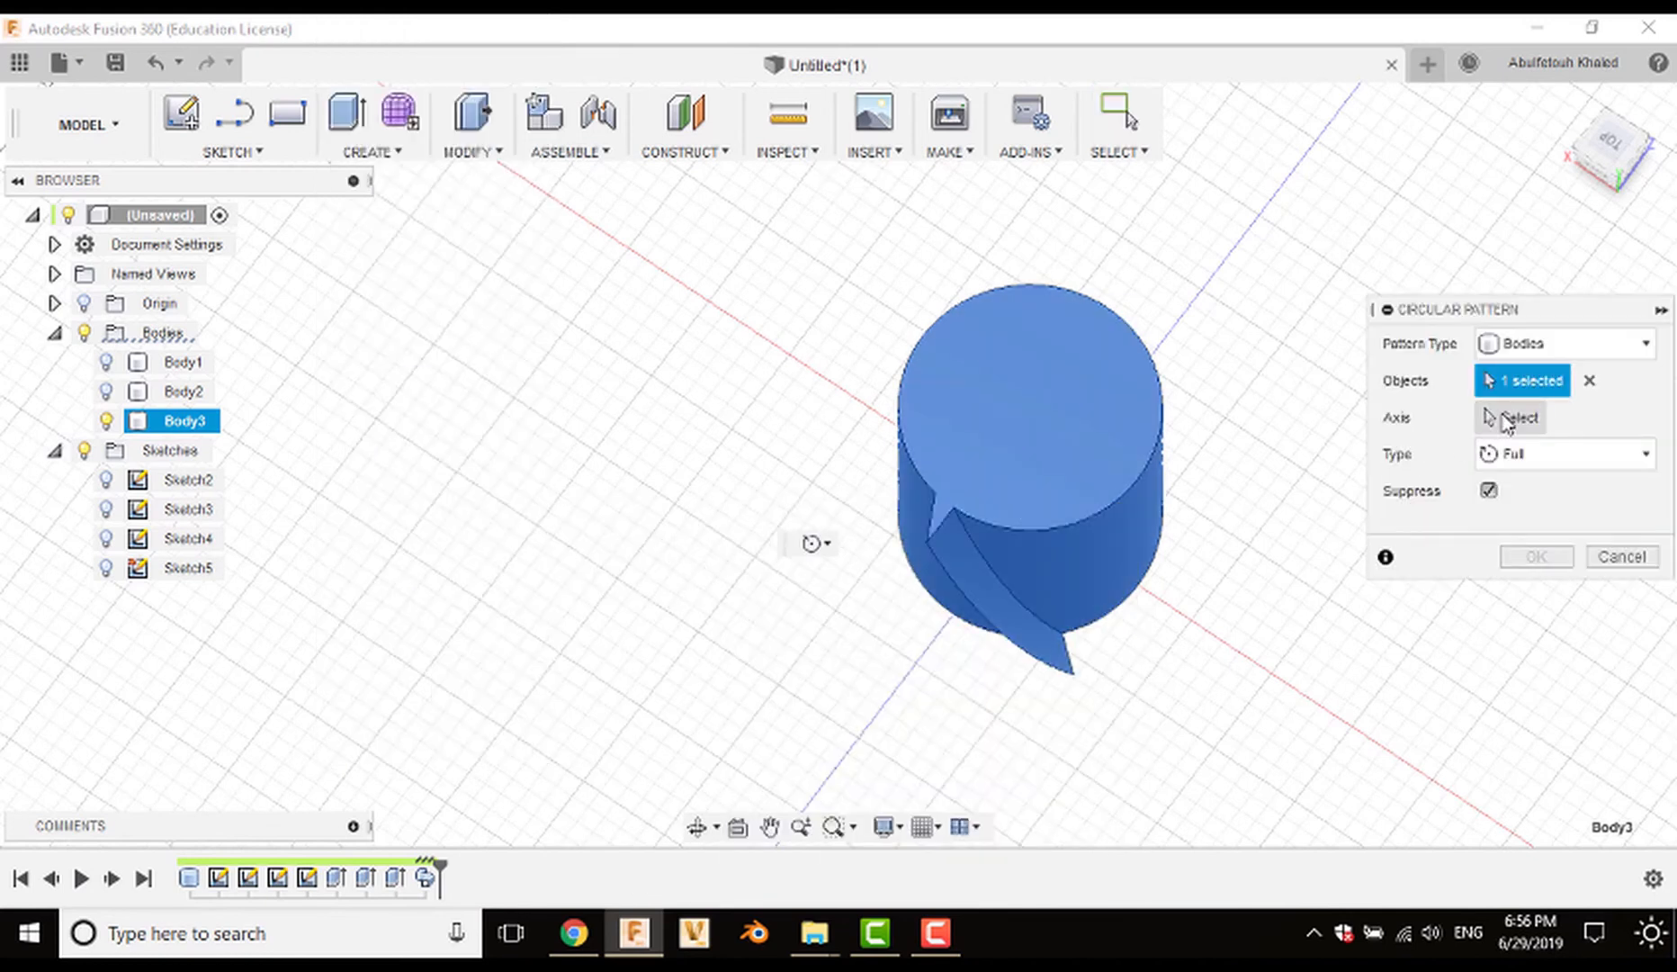
pyautogui.click(1509, 418)
pyautogui.click(1115, 500)
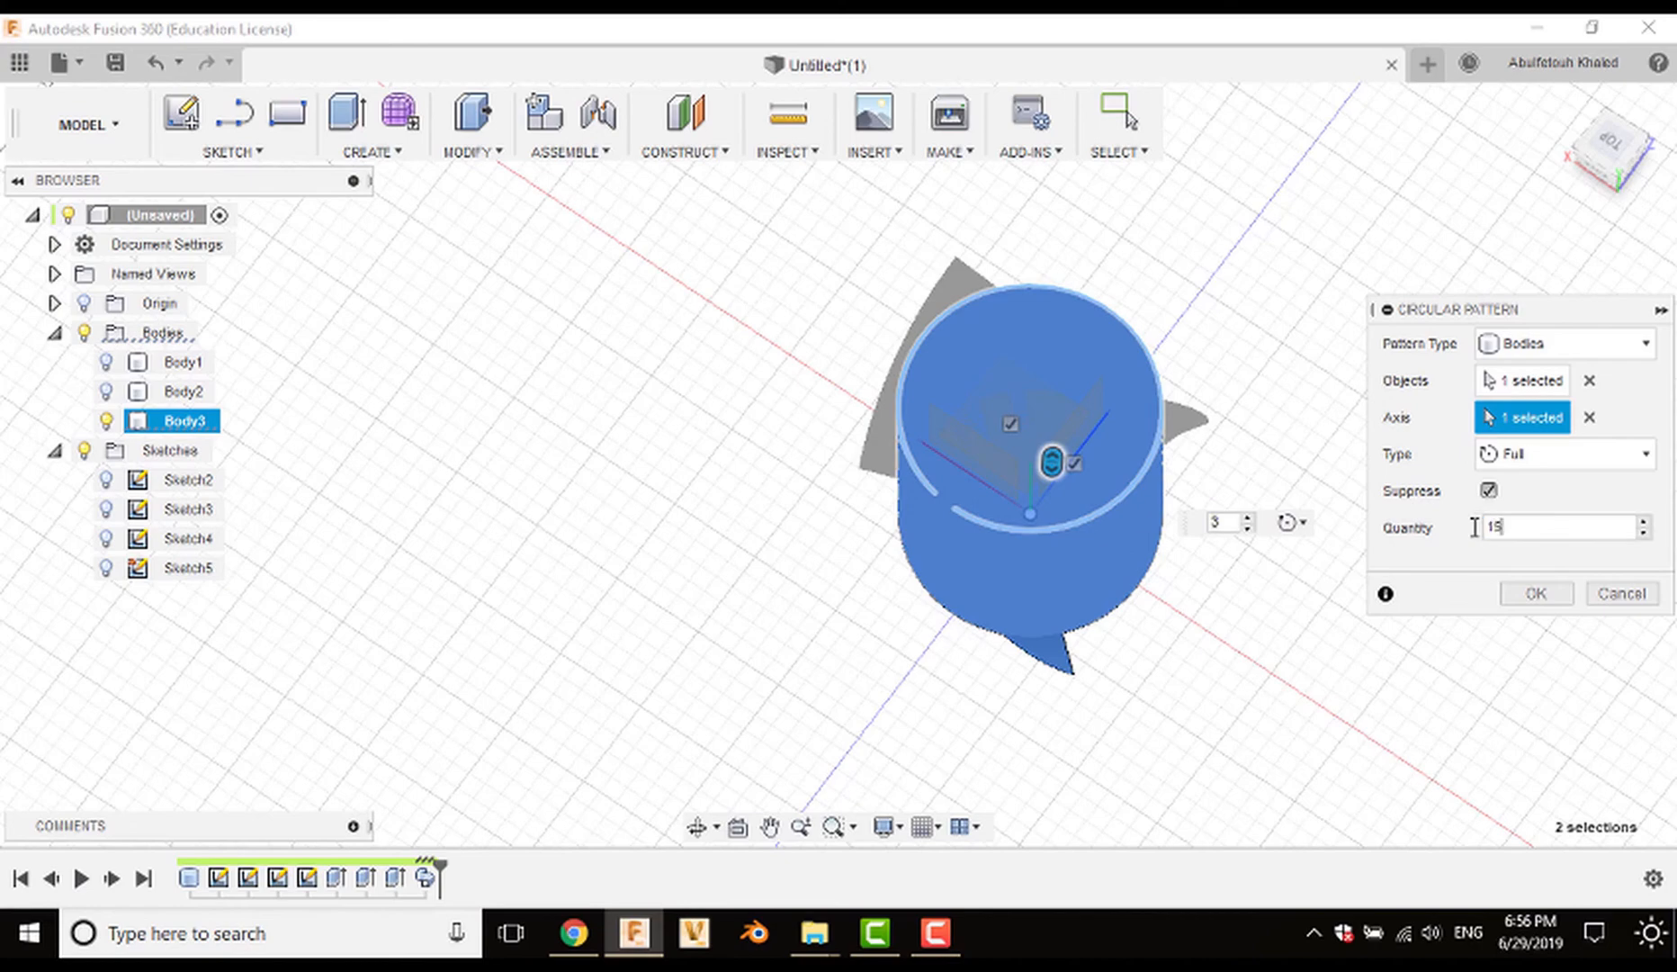
pyautogui.click(1536, 594)
# Step: Edit the circular pattern and set its quantity to 20
pyautogui.moveTo(1280, 654)
pyautogui.keyDown('shift'); pyautogui.mouseDown(button='middle')
pyautogui.moveTo(1314, 567)
pyautogui.moveTo(1393, 572)
pyautogui.moveTo(1296, 653)
pyautogui.mouseUp(button='middle'); pyautogui.keyUp('shift')
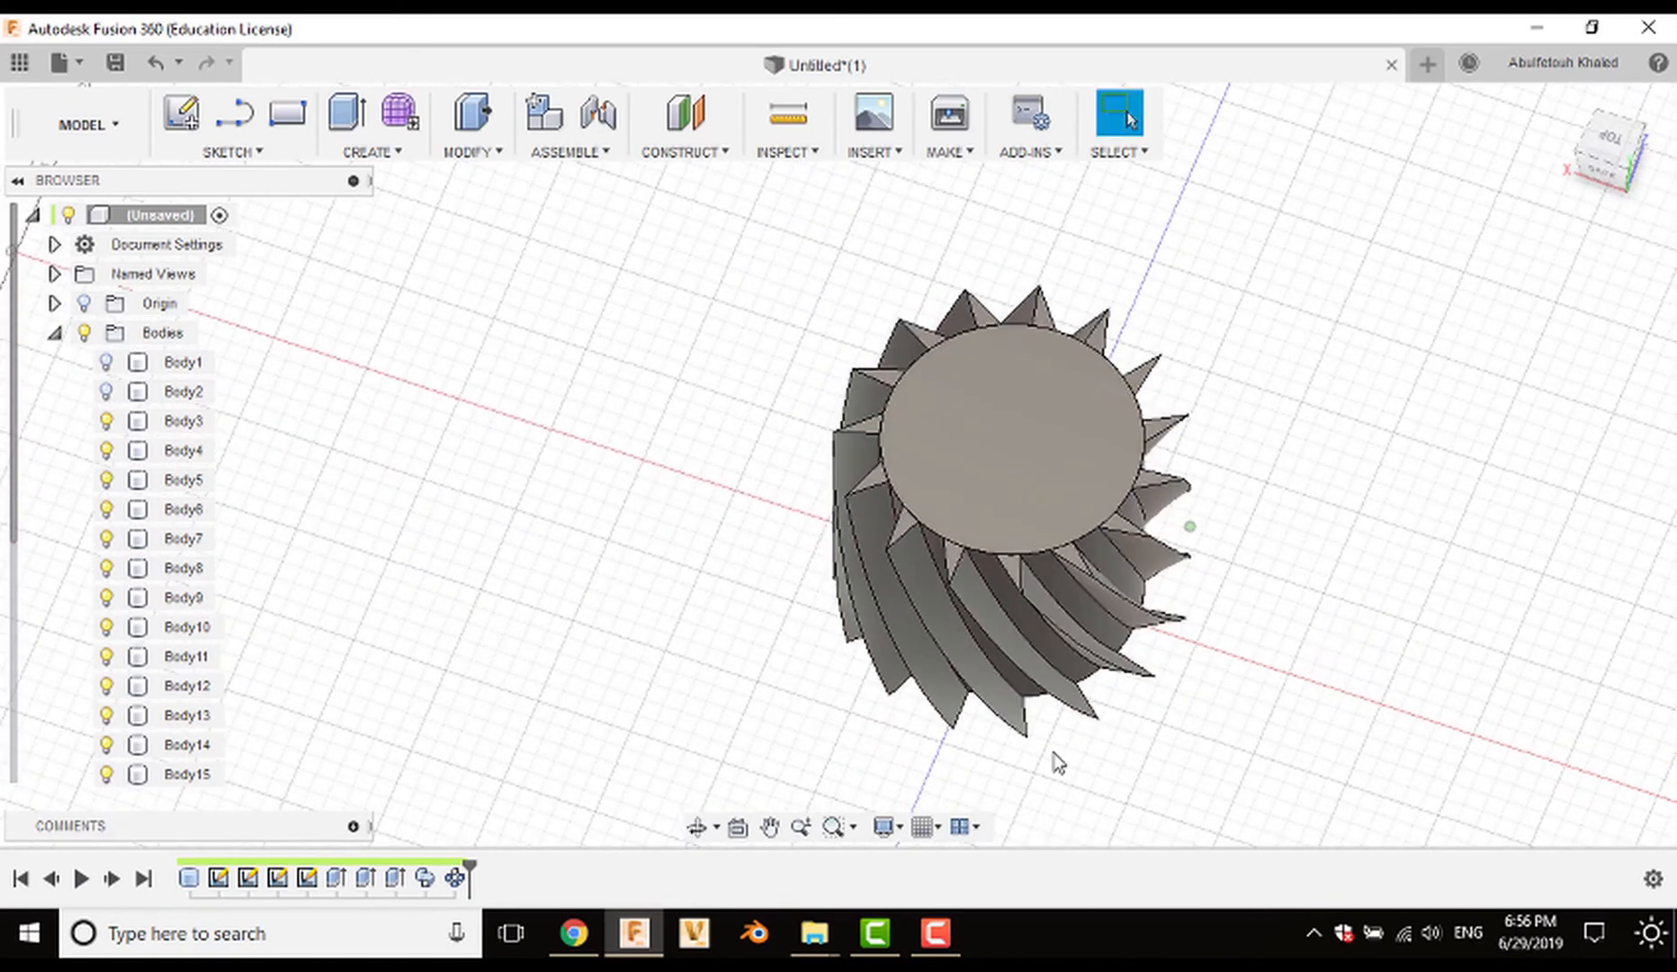
pyautogui.doubleClick(453, 878)
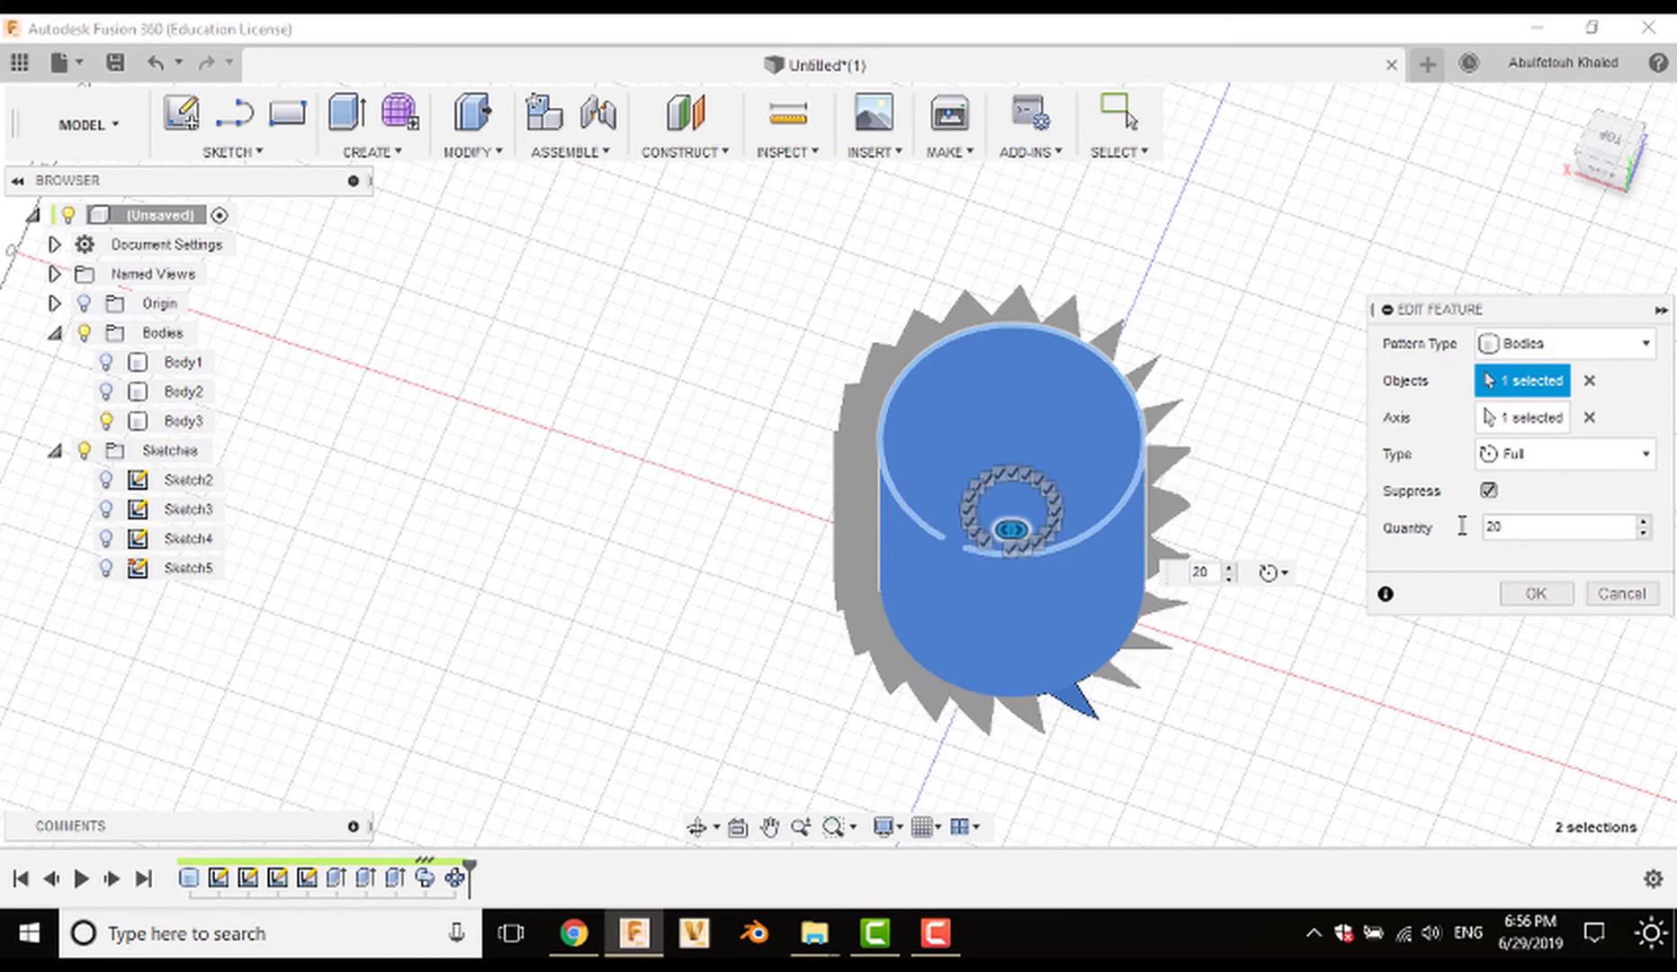
pyautogui.click(1533, 593)
pyautogui.keyDown('shift'); pyautogui.moveTo(1224, 690); pyautogui.dragTo(1209, 647, button='middle'); pyautogui.keyUp('shift')
# Step: Select all the patterned bodies and combine them into one helical gear body with the Join operation
pyautogui.moveTo(1275, 369); pyautogui.dragTo(636, 699)
pyautogui.click(471, 151)
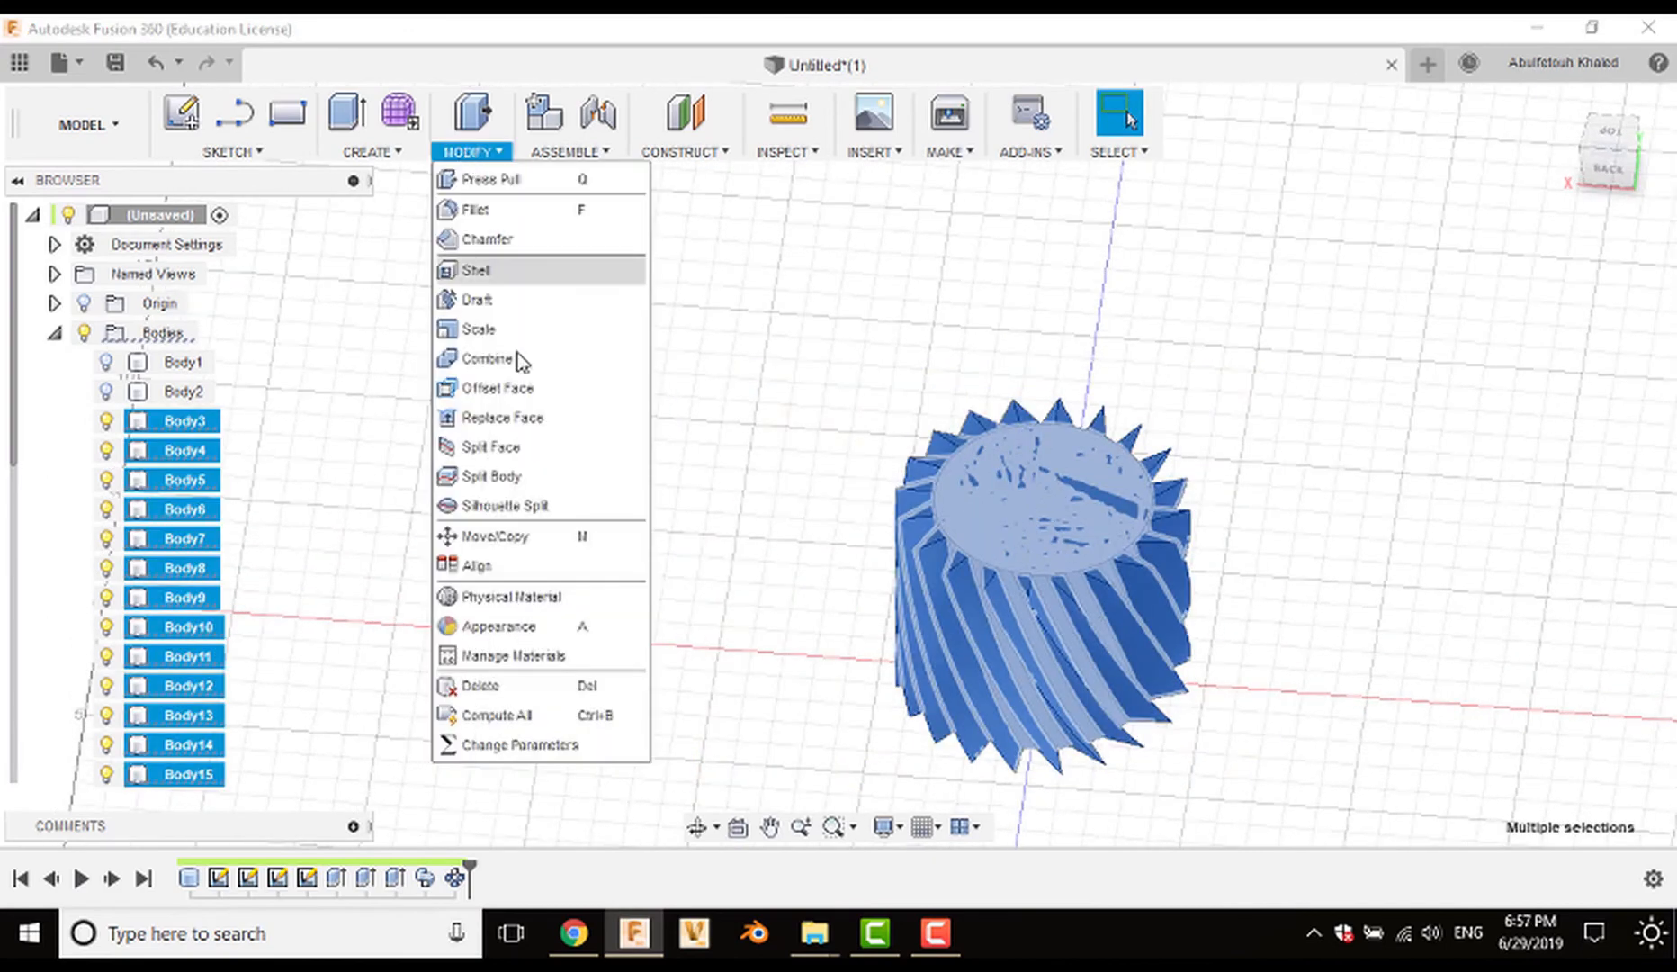
pyautogui.click(508, 363)
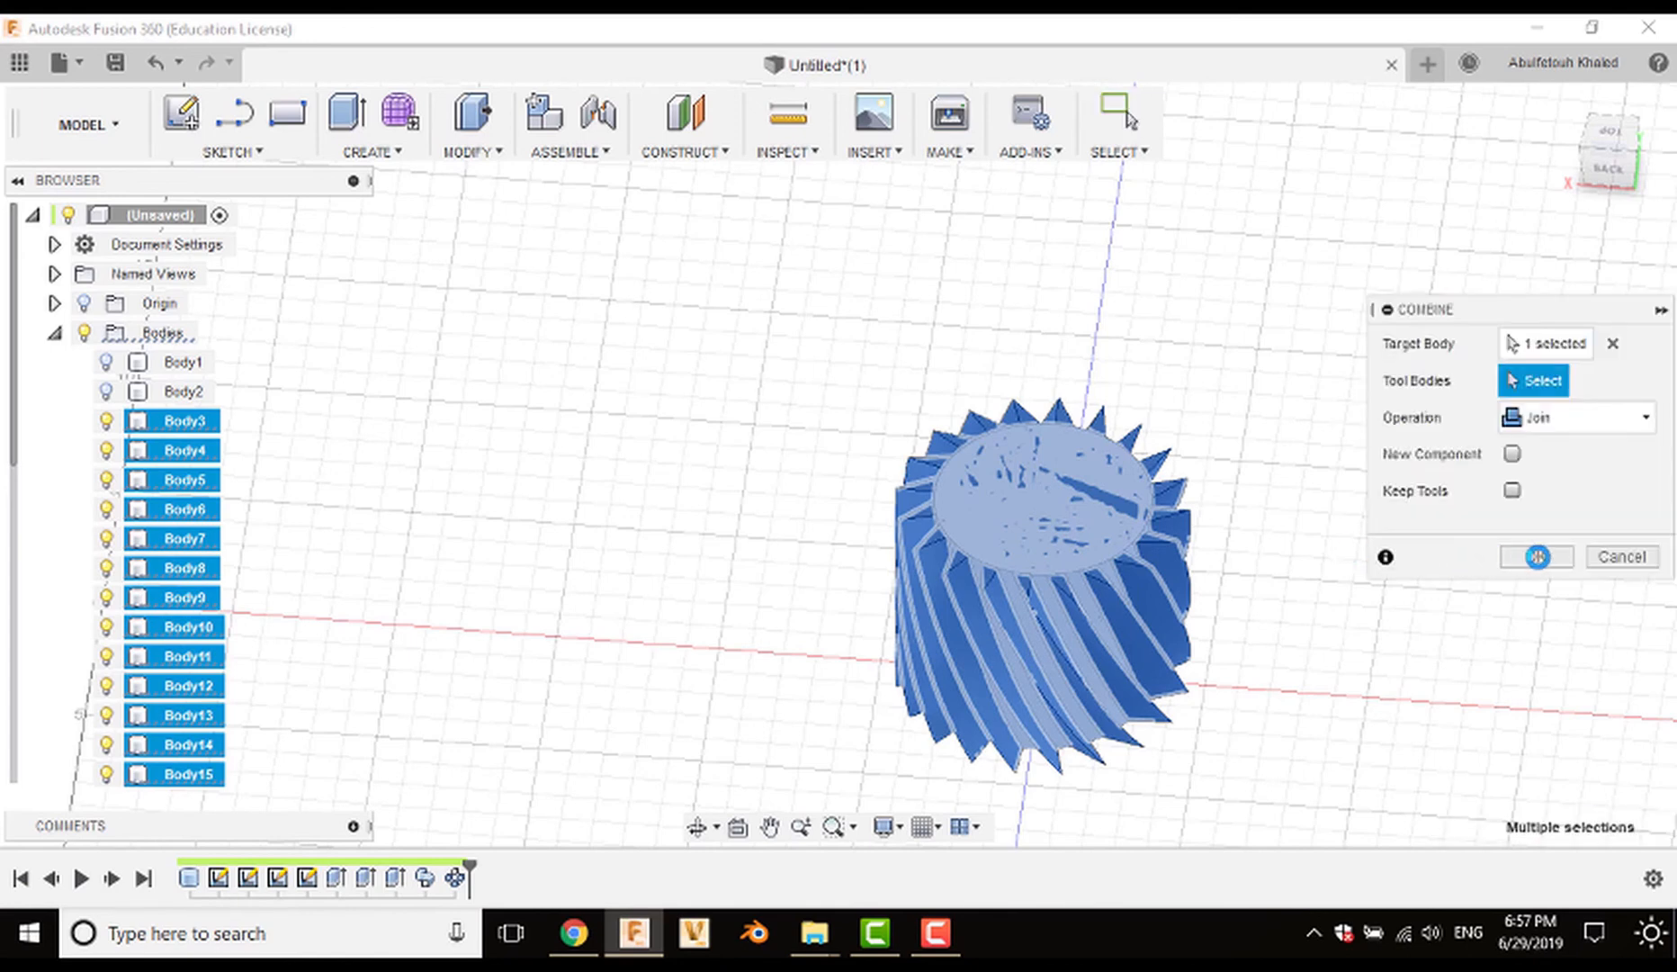
pyautogui.click(1538, 557)
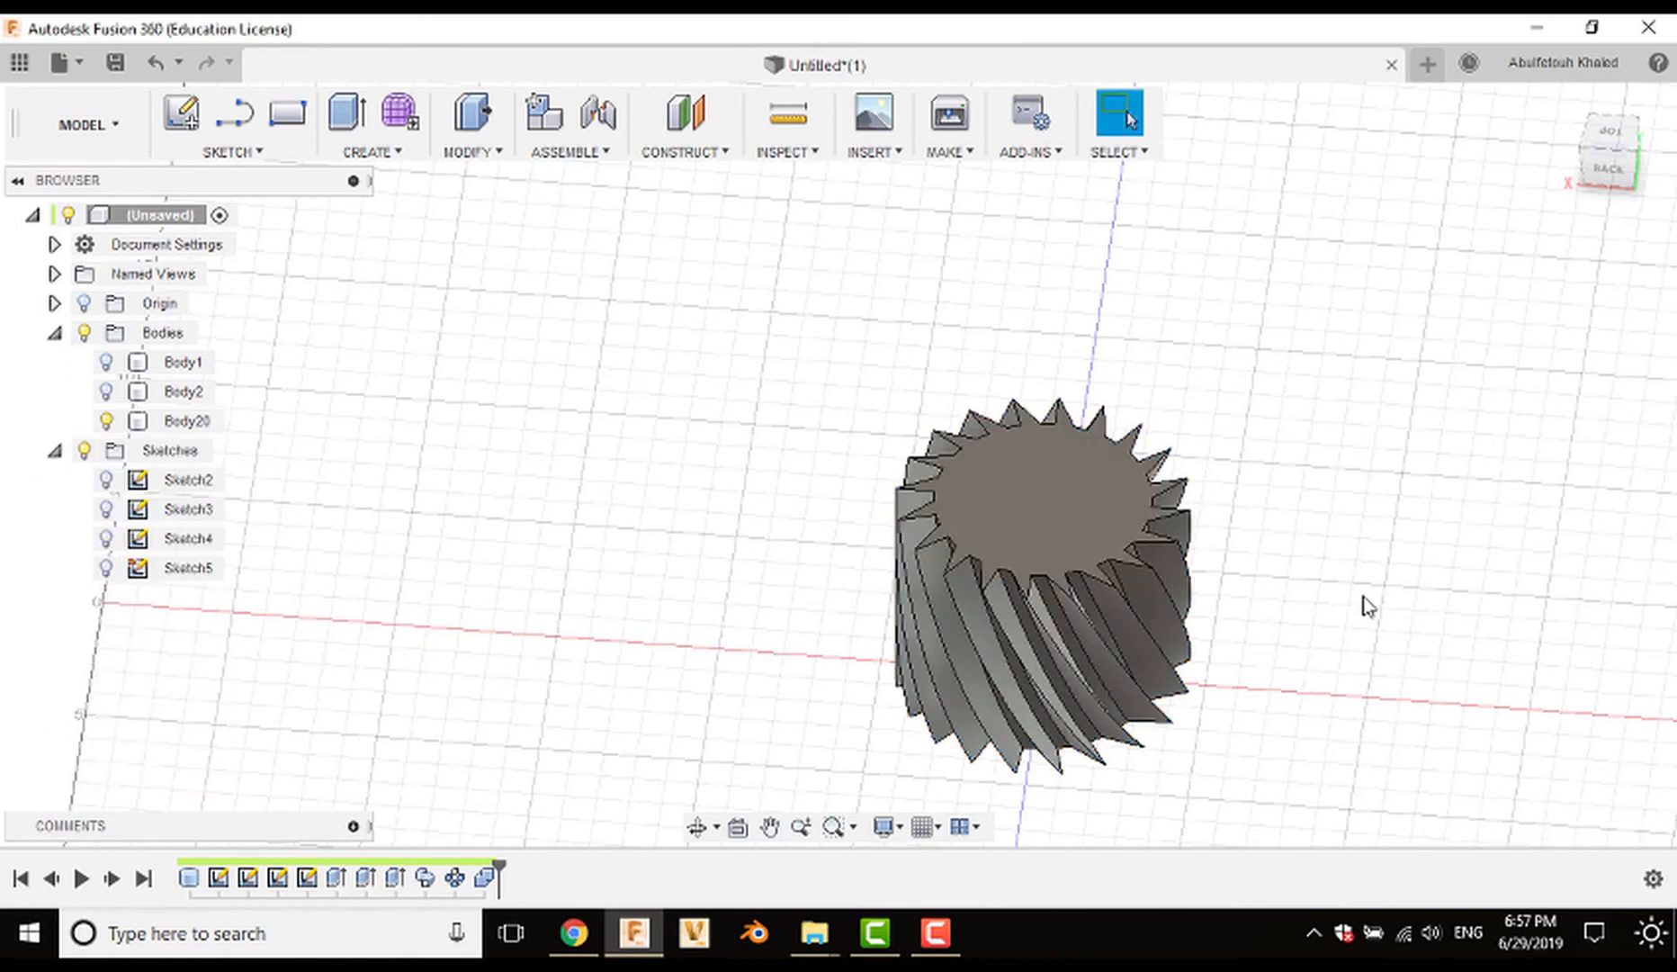
pyautogui.keyDown('shift'); pyautogui.moveTo(1292, 610); pyautogui.dragTo(1321, 703, button='middle'); pyautogui.keyUp('shift')
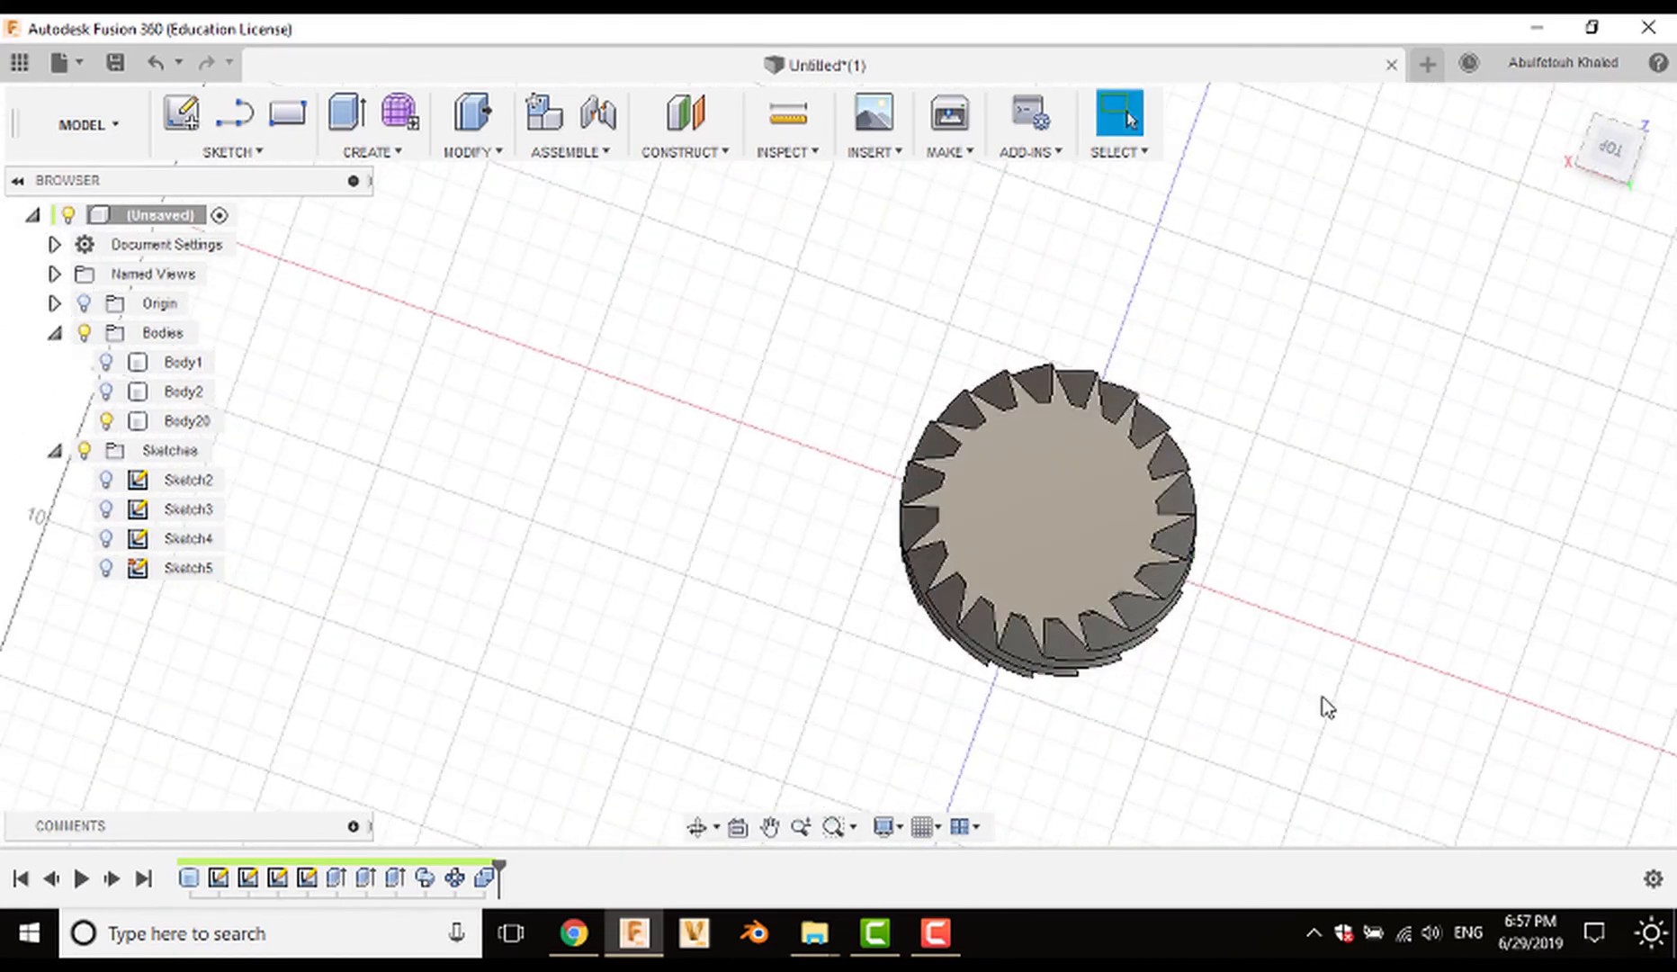
pyautogui.keyDown('shift'); pyautogui.moveTo(1195, 695); pyautogui.dragTo(1199, 648, button='middle'); pyautogui.keyUp('shift')
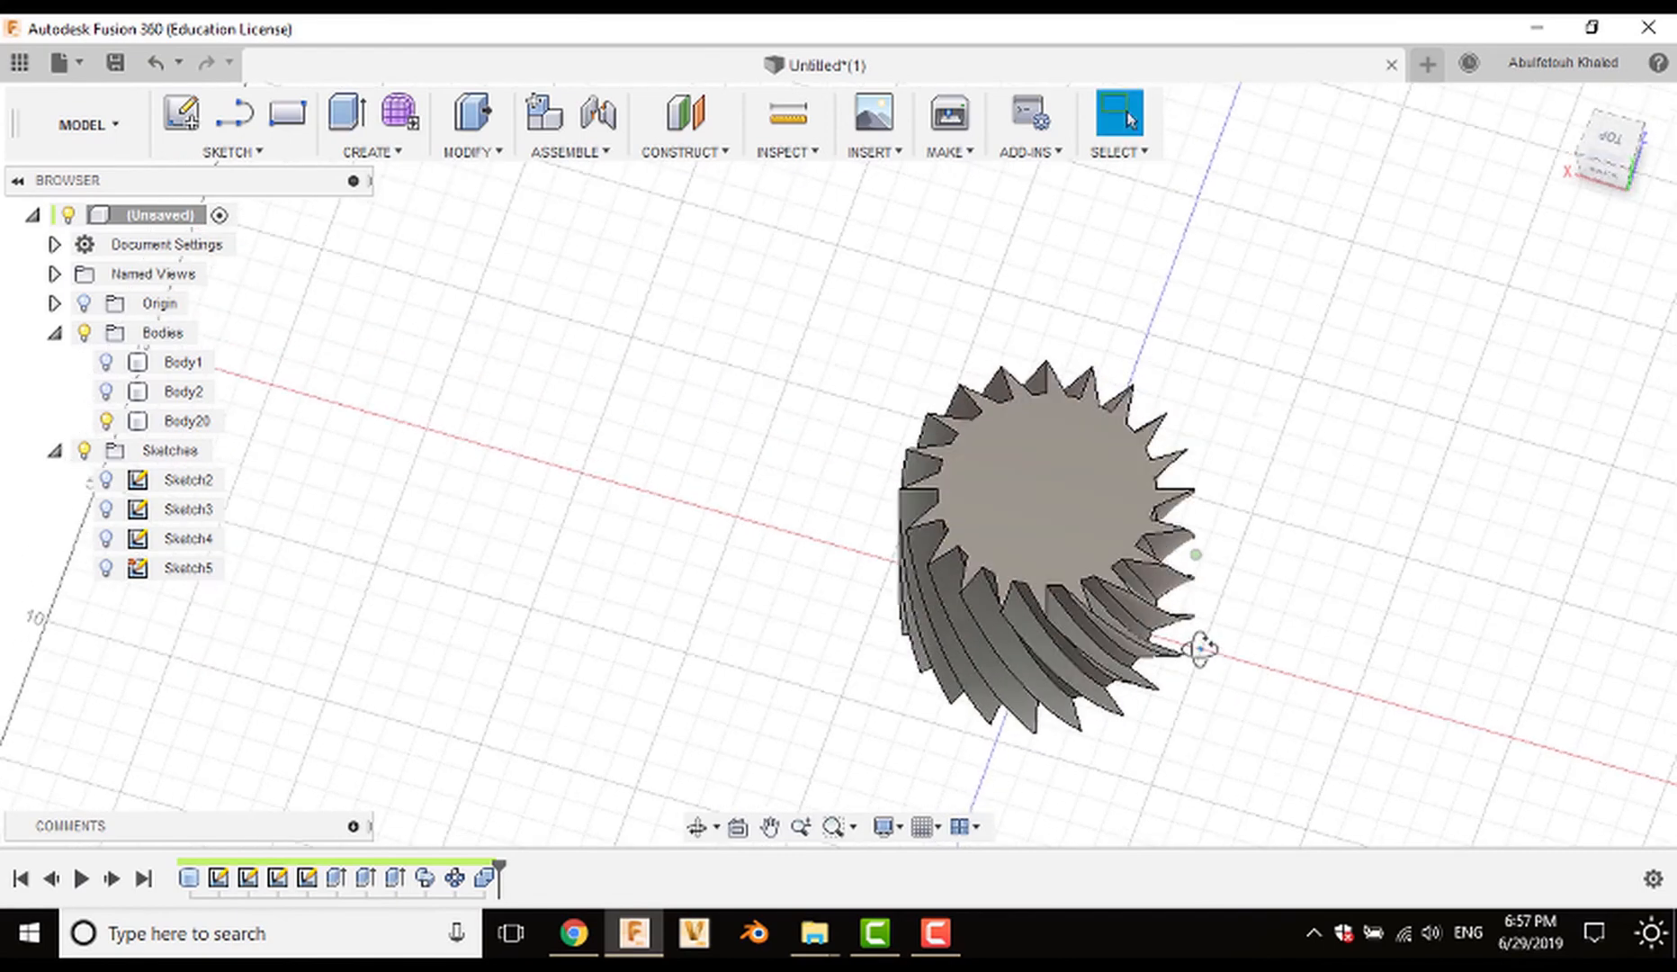